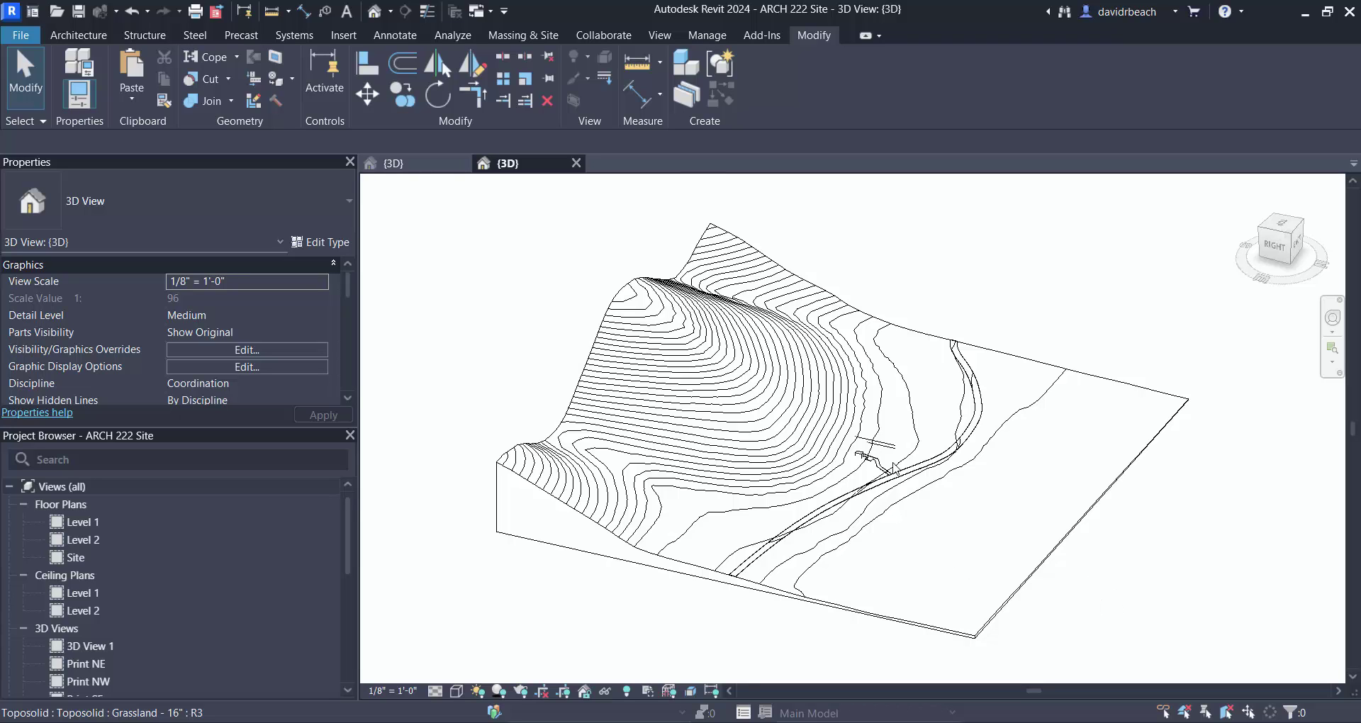
# Examine the site topography in 3D, including the road, driveway and small building mass, from opposite sides
pyautogui.scroll(5, 895, 468)
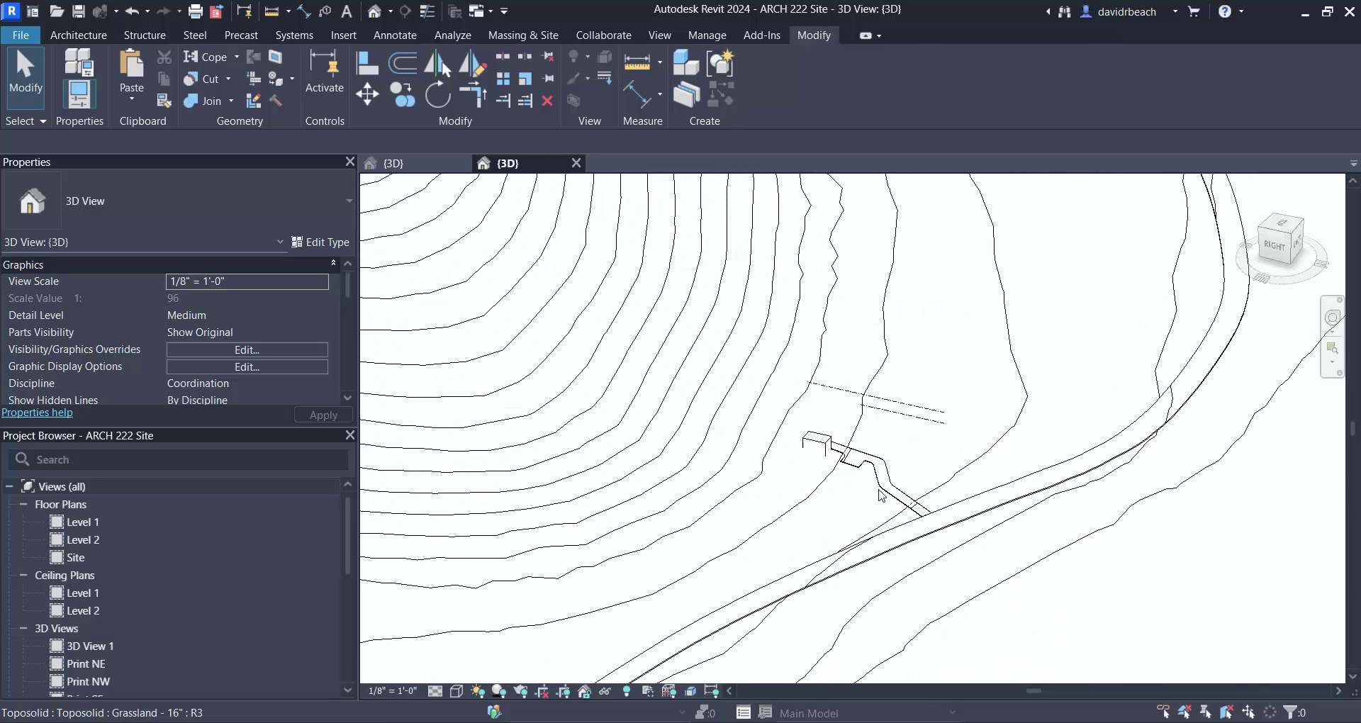
pyautogui.keyDown('shift'); pyautogui.moveTo(881, 495); pyautogui.dragTo(606, 490, button='middle'); pyautogui.keyUp('shift')
pyautogui.scroll(-4, 614, 487)
pyautogui.moveTo(688, 486); pyautogui.dragTo(780, 466, button='middle')
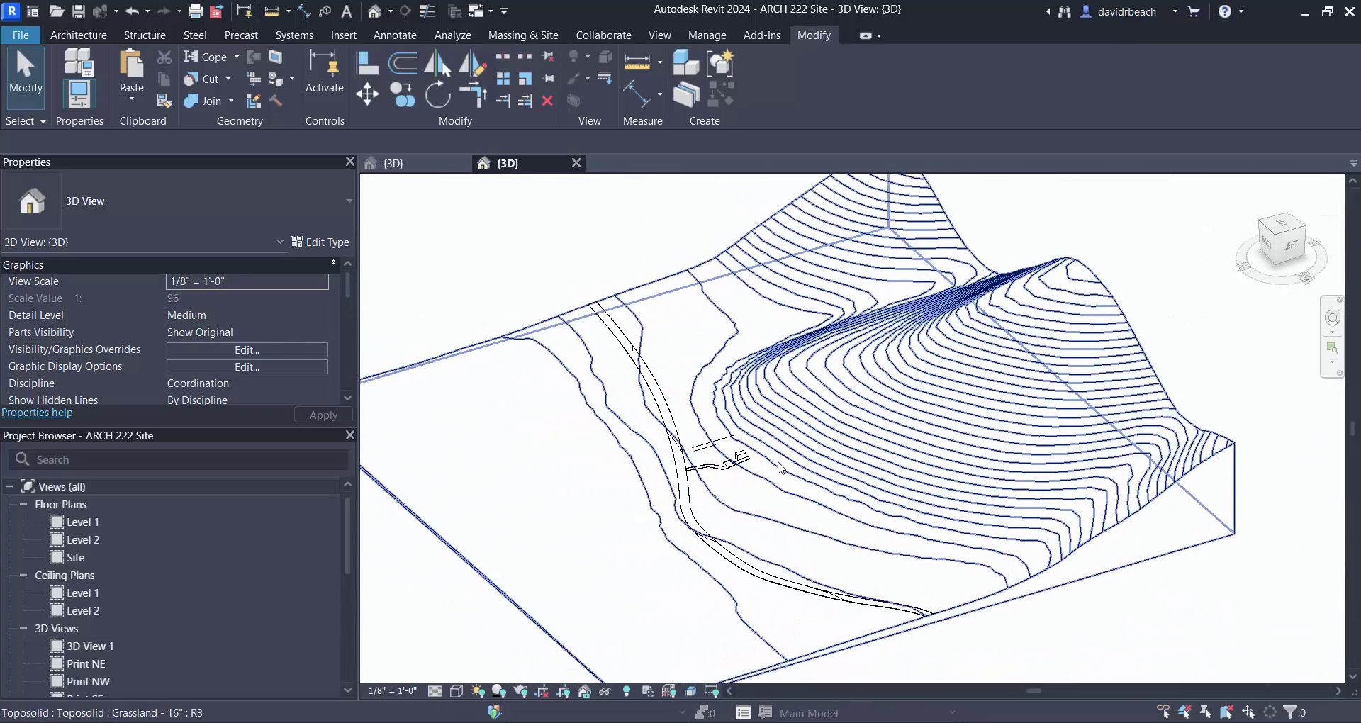
pyautogui.scroll(-3, 778, 468)
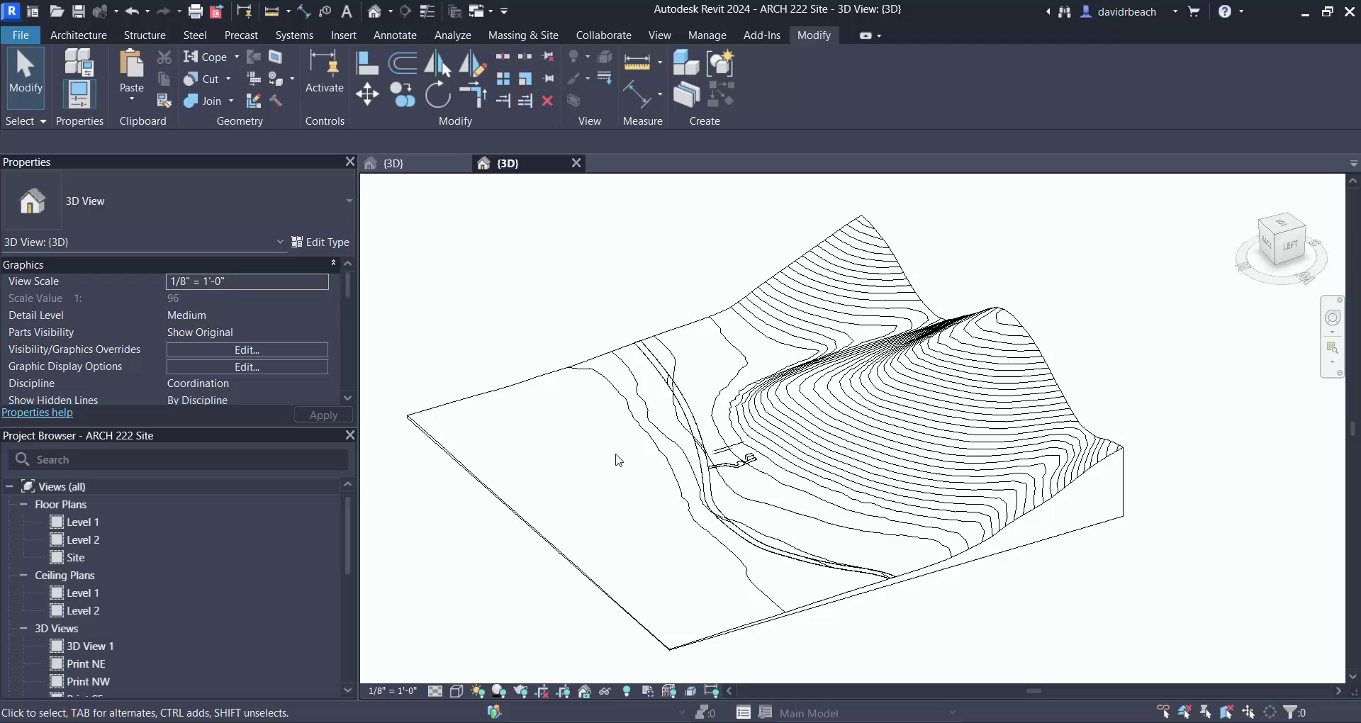
# Switch to the Micro House 3D view and inspect the house from several sides, including its Level 1 floor slab
pyautogui.click(393, 163)
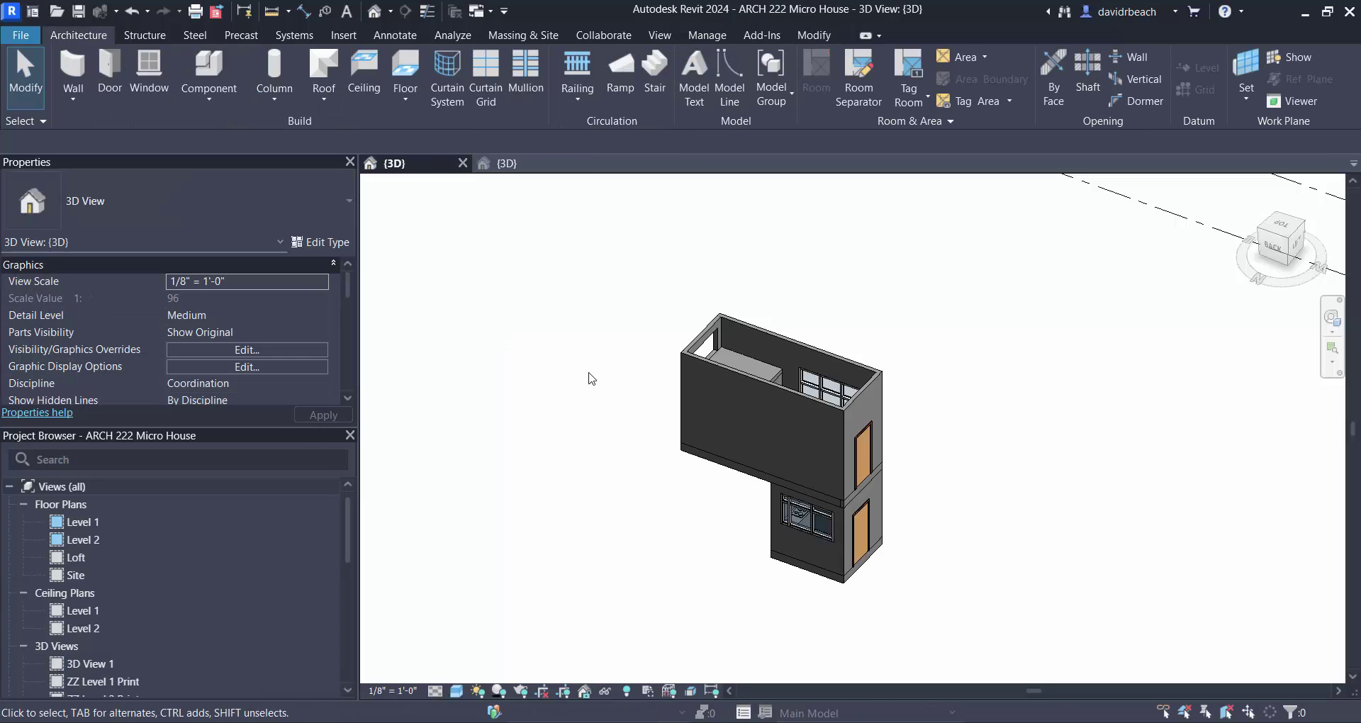
pyautogui.keyDown('shift'); pyautogui.moveTo(592, 377); pyautogui.dragTo(721, 551, button='middle'); pyautogui.keyUp('shift')
pyautogui.scroll(1, 678, 567)
pyautogui.scroll(-1, 708, 483)
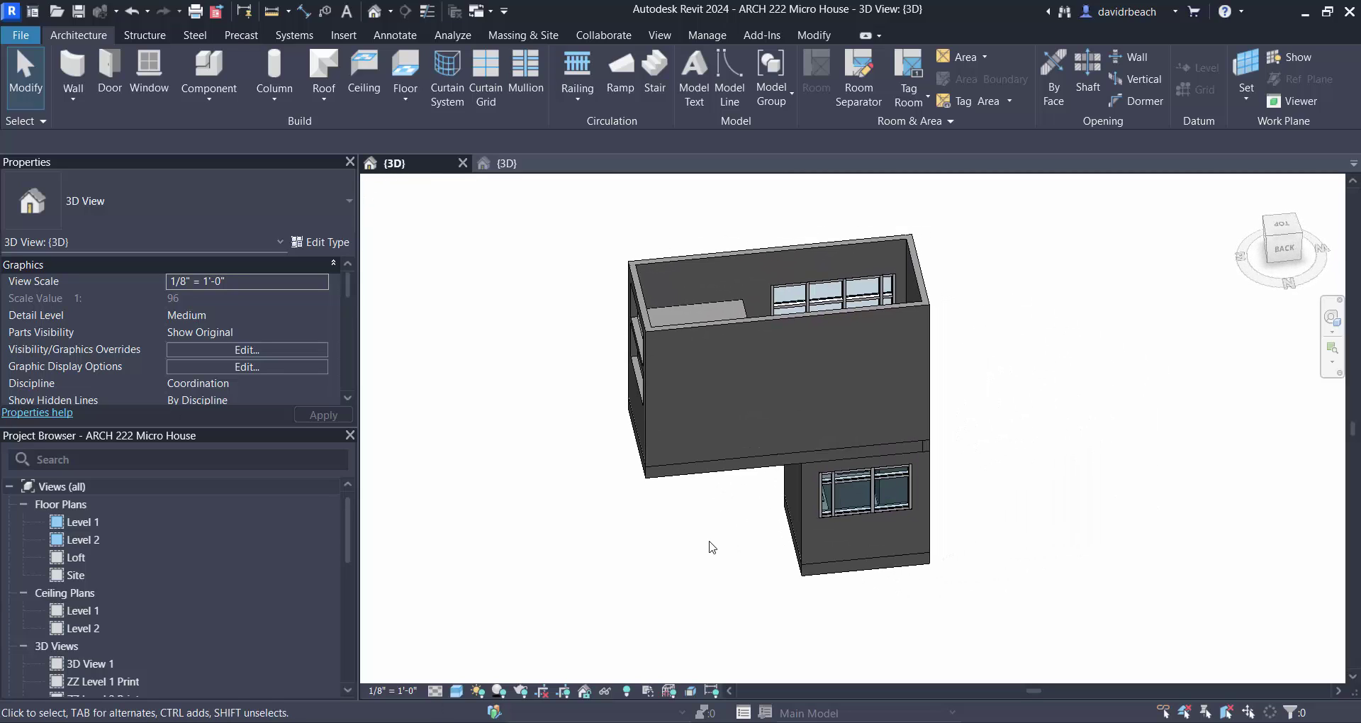
pyautogui.click(891, 571)
pyautogui.keyDown('shift'); pyautogui.moveTo(993, 571); pyautogui.dragTo(837, 557, button='middle'); pyautogui.keyUp('shift')
pyautogui.moveTo(967, 541); pyautogui.dragTo(915, 592, button='middle')
pyautogui.keyDown('shift'); pyautogui.moveTo(607, 593); pyautogui.dragTo(1021, 541, button='middle'); pyautogui.keyUp('shift')
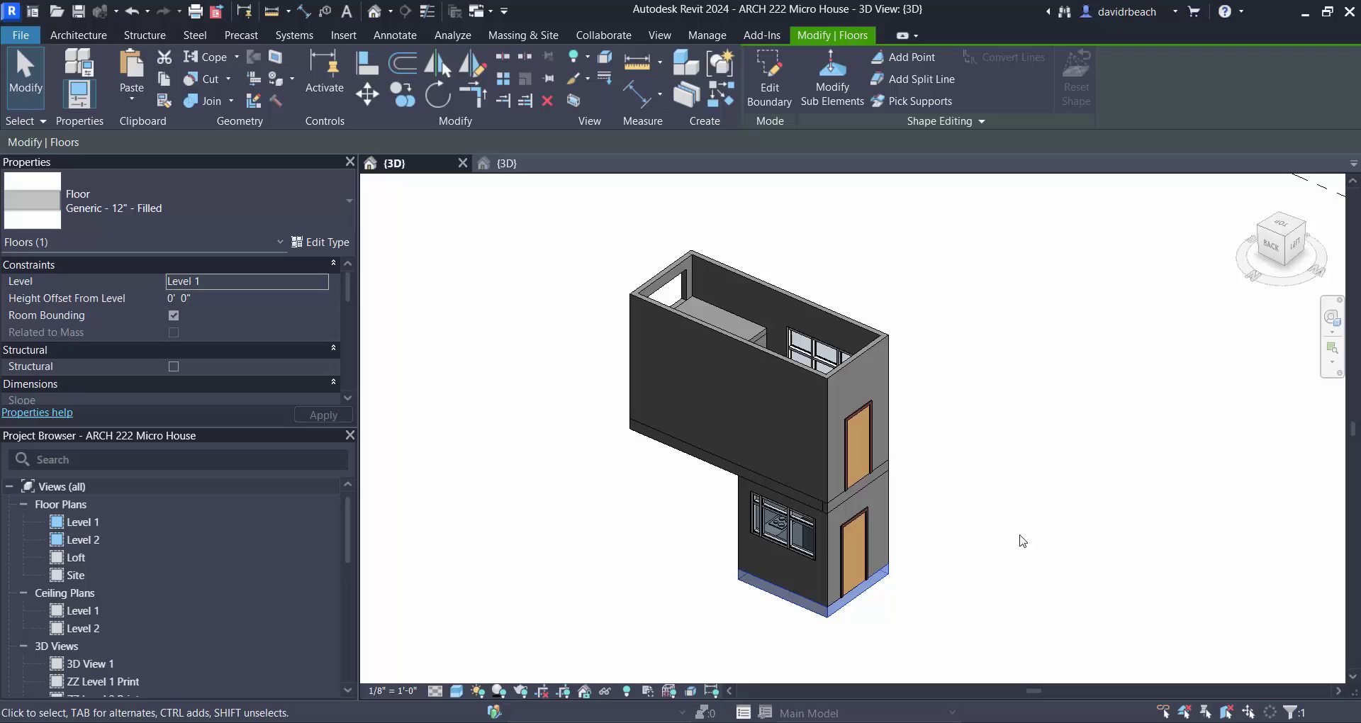
pyautogui.click(463, 254)
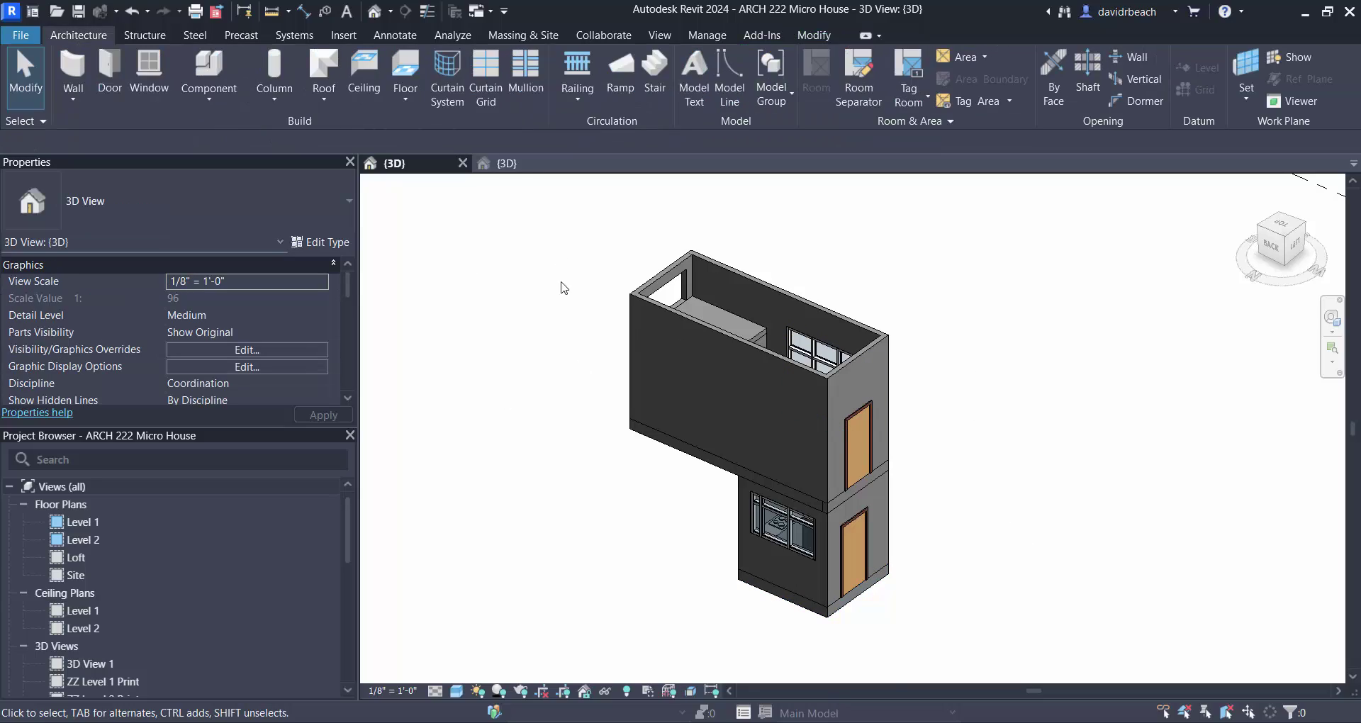
# Return to the site project's 3D view and review the hillside terrain from the road side
pyautogui.click(507, 164)
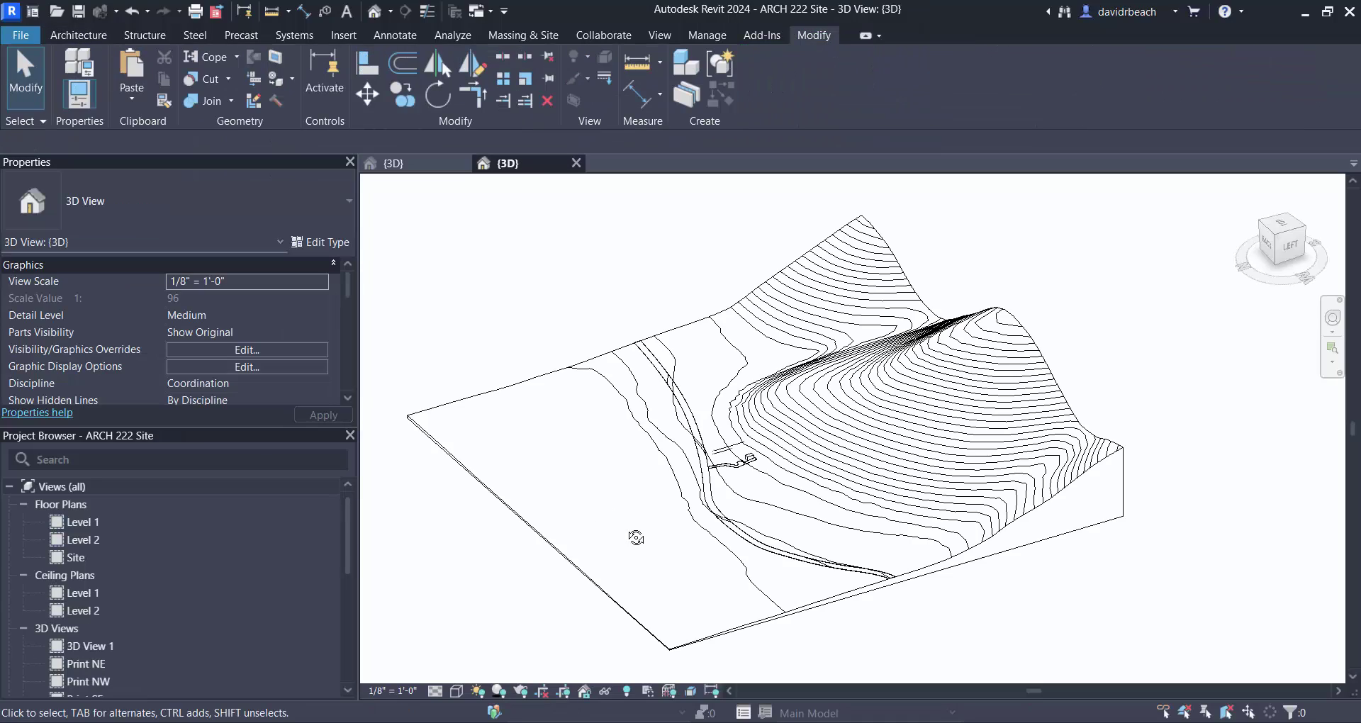
pyautogui.keyDown('shift'); pyautogui.moveTo(636, 537); pyautogui.dragTo(984, 529, button='middle'); pyautogui.keyUp('shift')
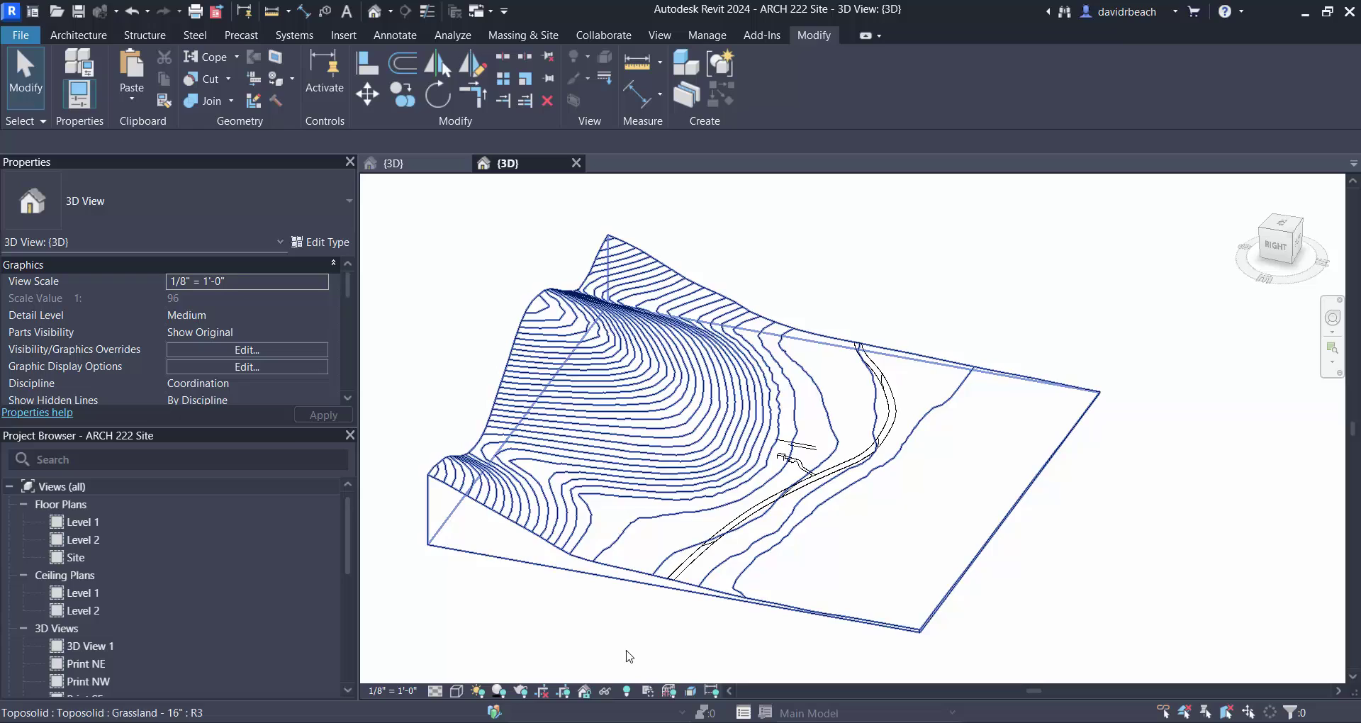
pyautogui.moveTo(456, 360); pyautogui.dragTo(477, 363, button='middle')
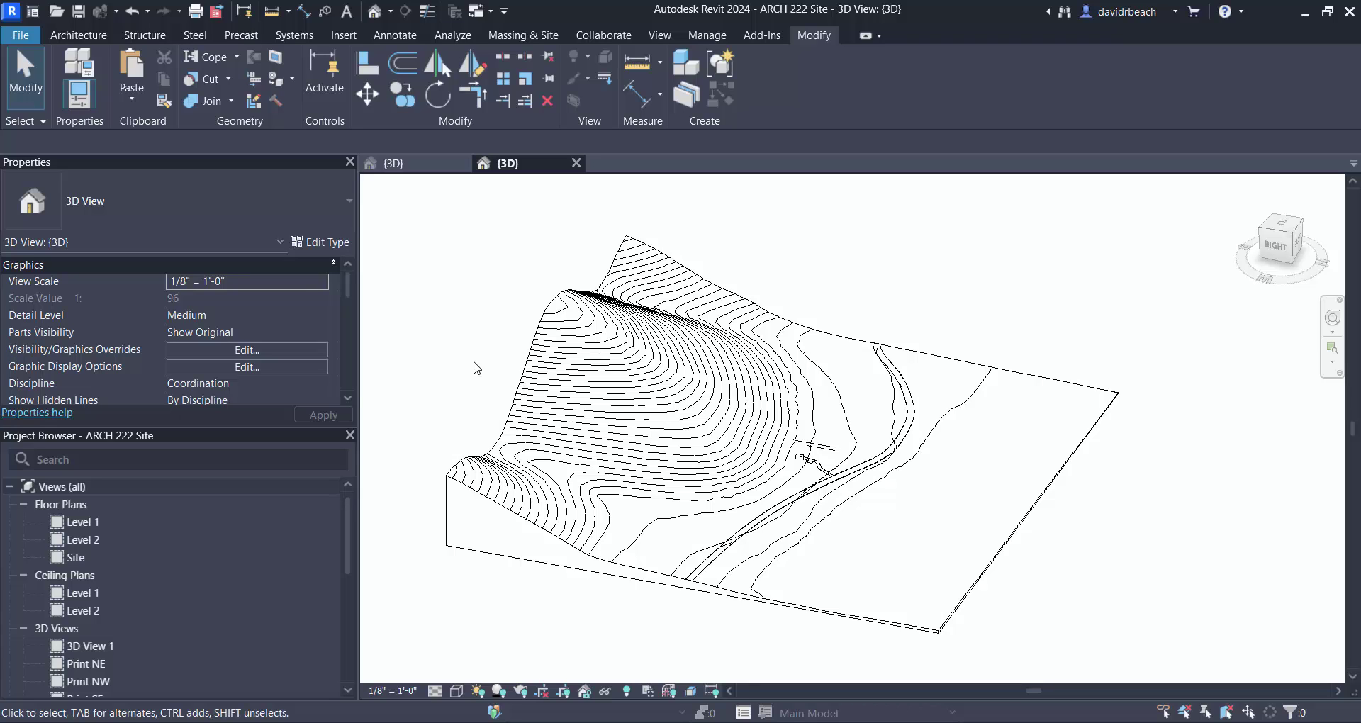
pyautogui.scroll(3, 734, 447)
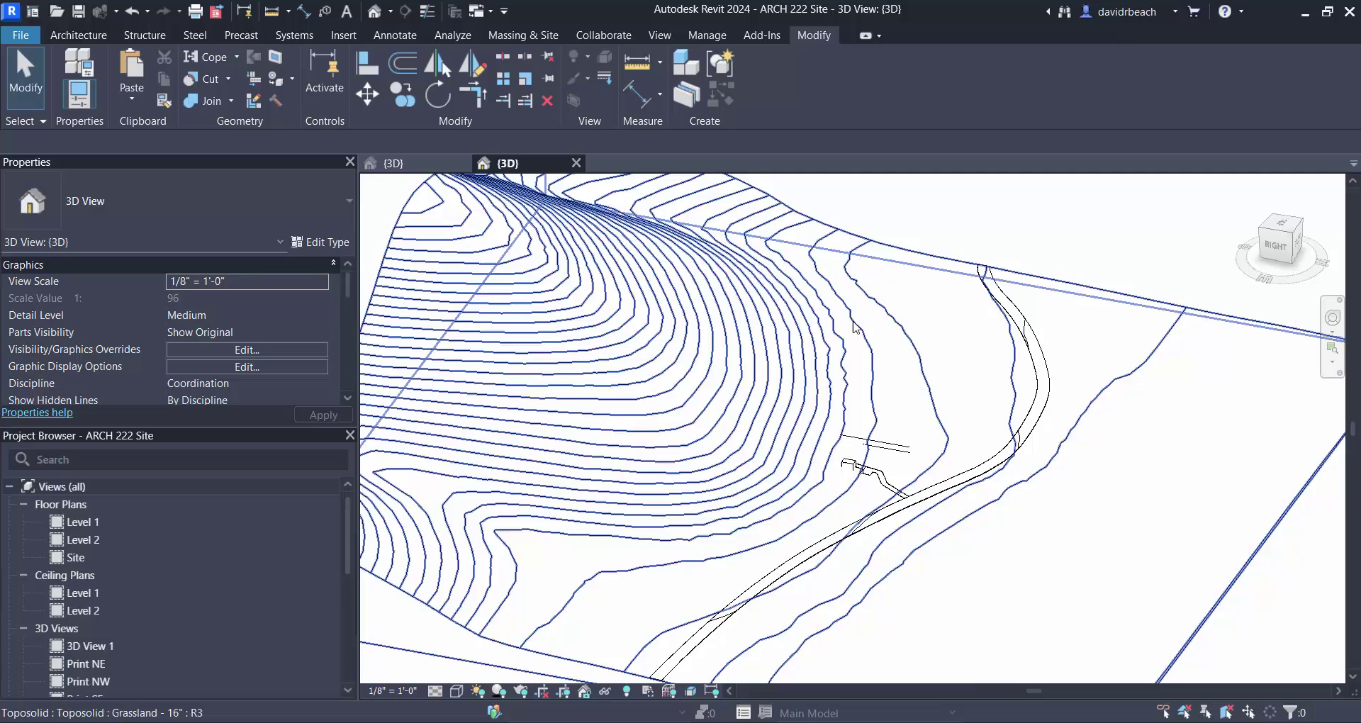
pyautogui.scroll(-5, 867, 469)
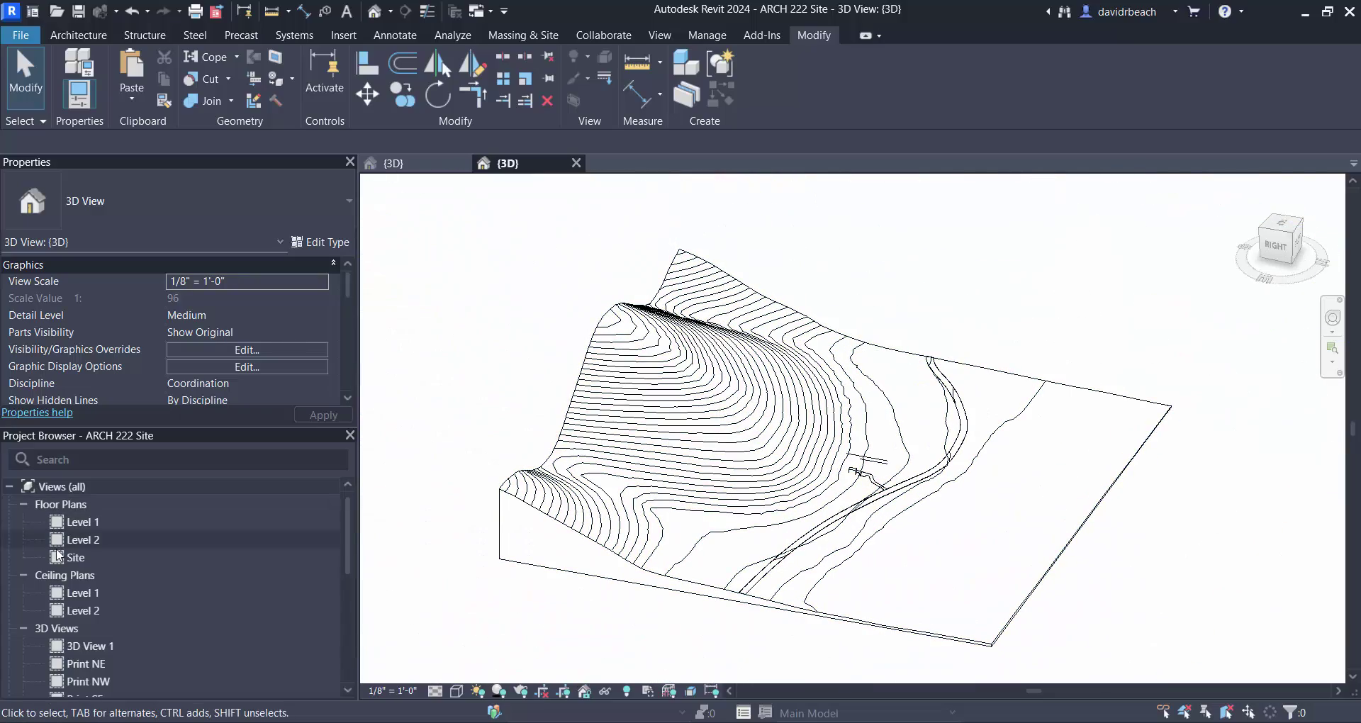
# Open the site project's Site floor plan and examine where the generic building mass sits beside the driveway
pyautogui.doubleClick(76, 558)
pyautogui.scroll(5, 816, 387)
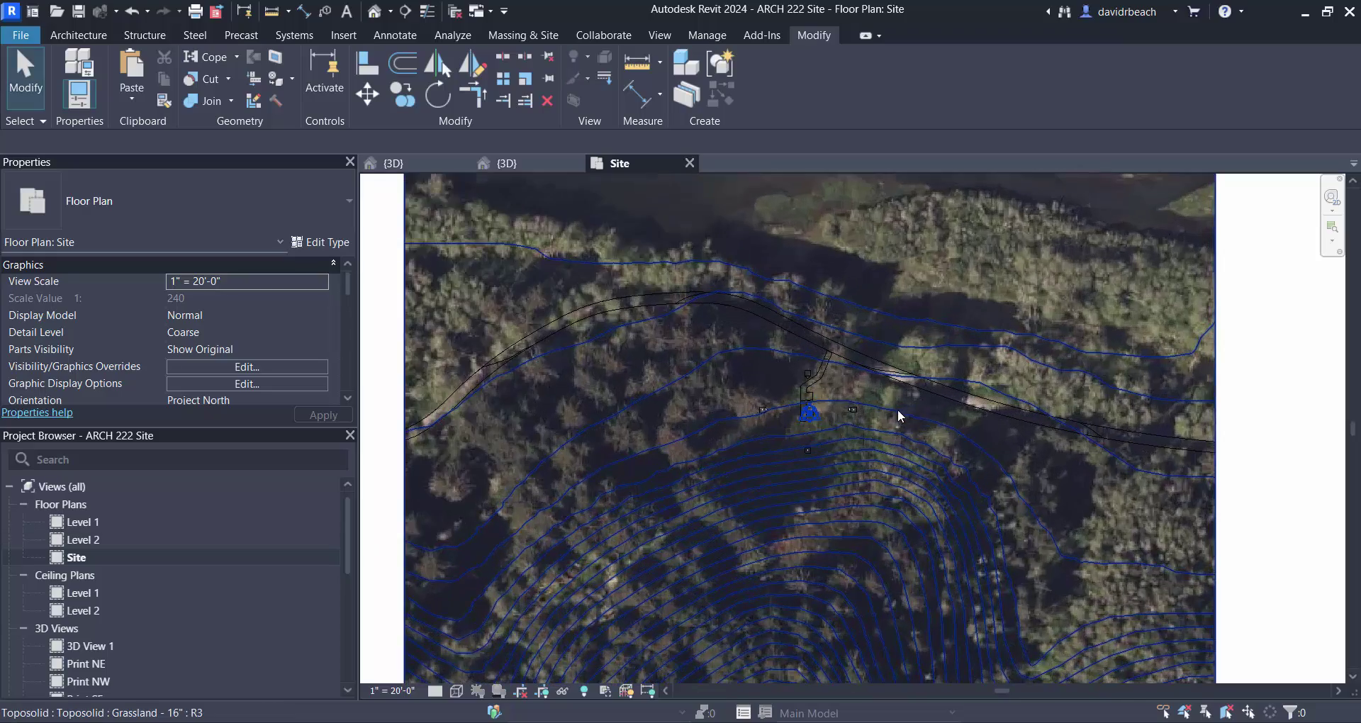
pyautogui.scroll(-5, 817, 397)
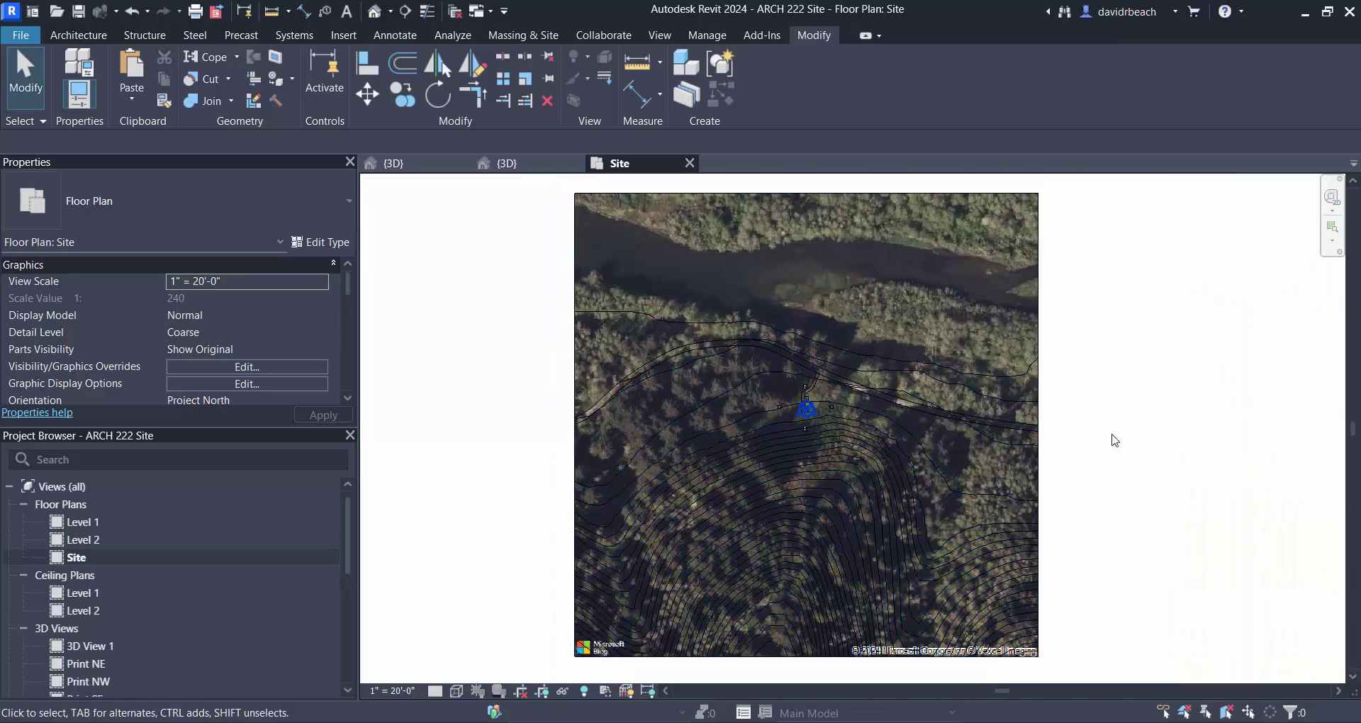
pyautogui.scroll(5, 832, 439)
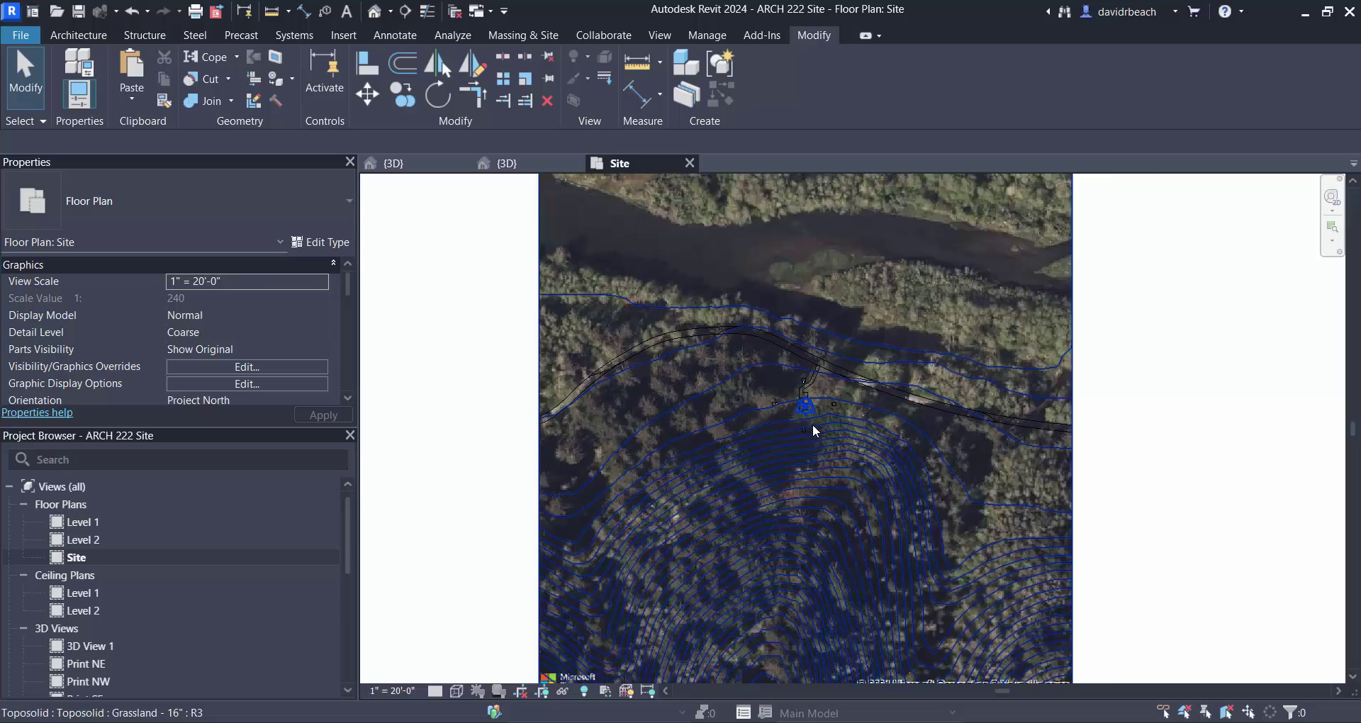
pyautogui.scroll(4, 804, 387)
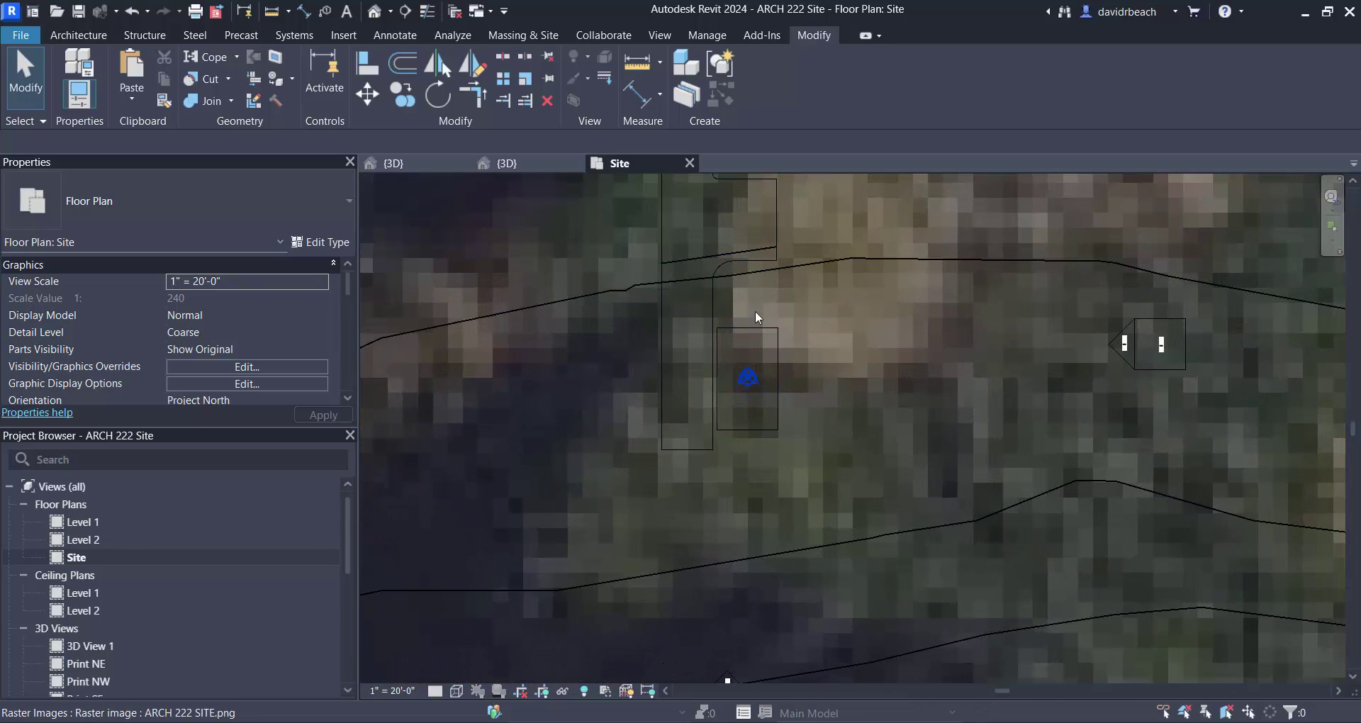
pyautogui.click(738, 329)
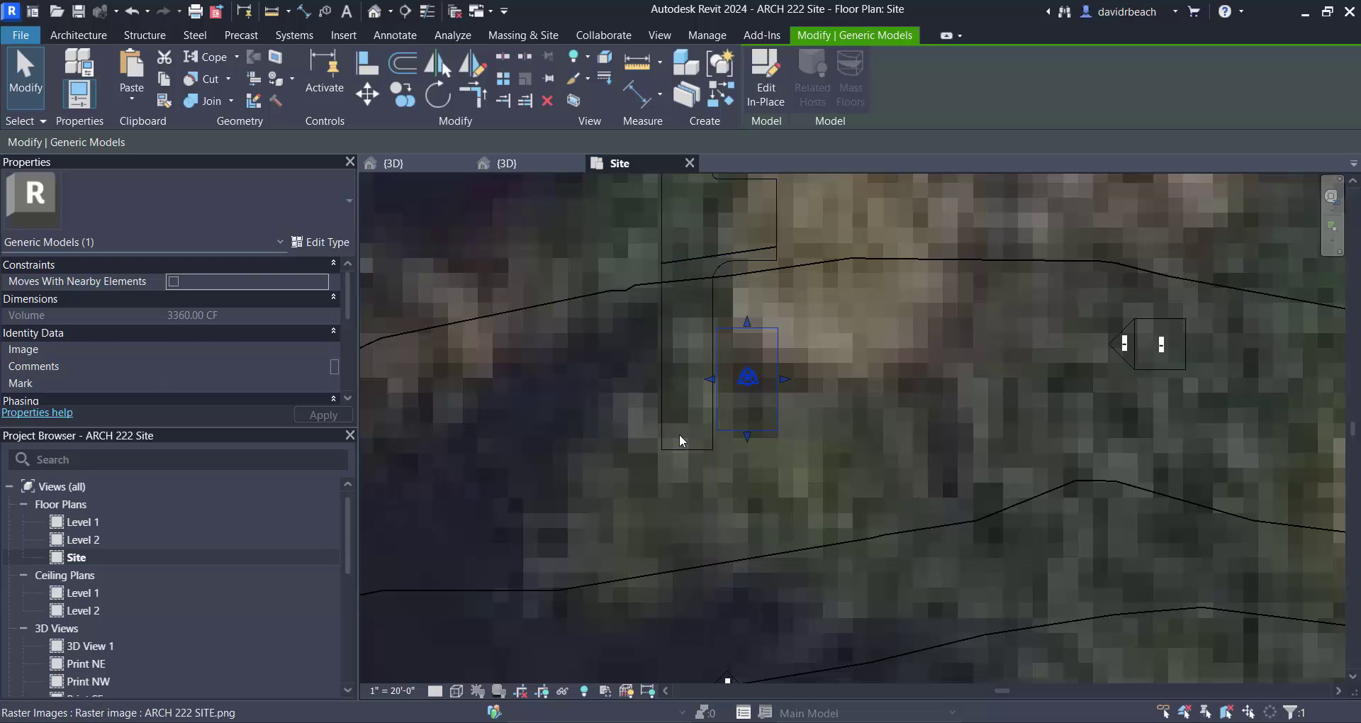
pyautogui.press('Escape')
pyautogui.scroll(-5, 720, 420)
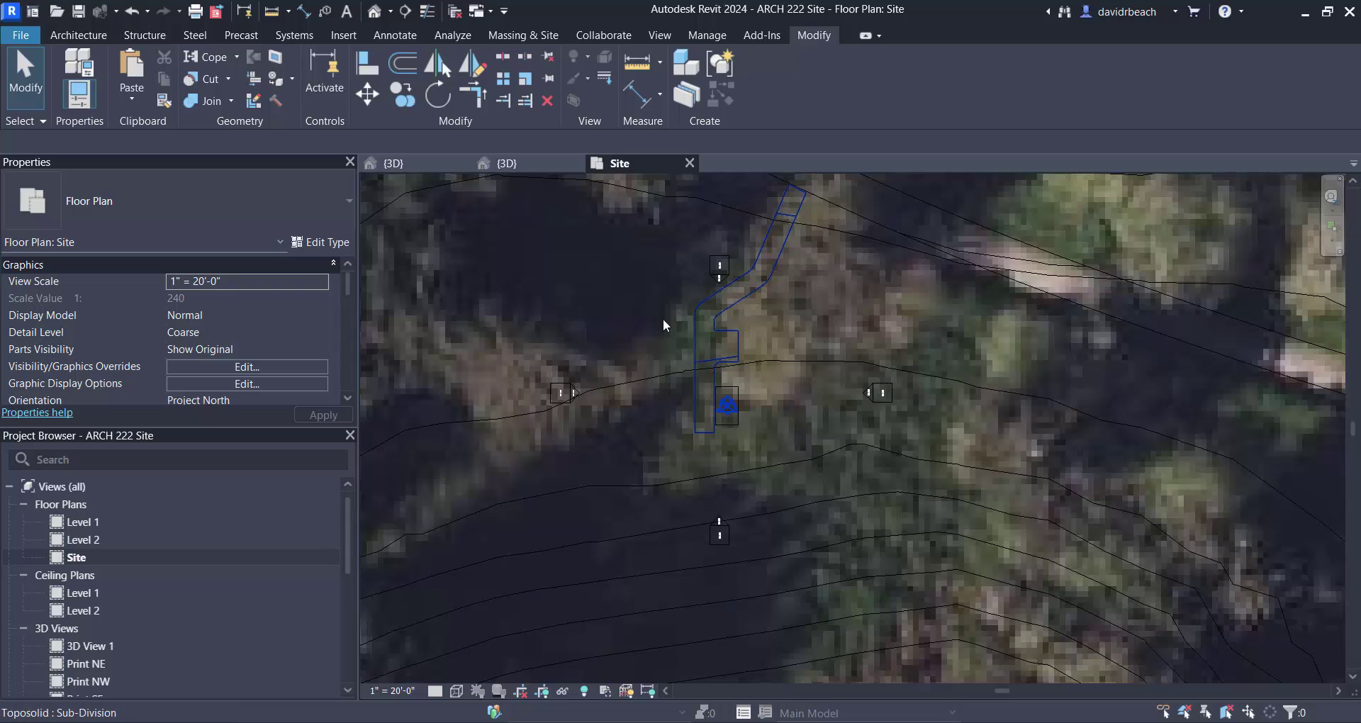
pyautogui.scroll(2, 674, 402)
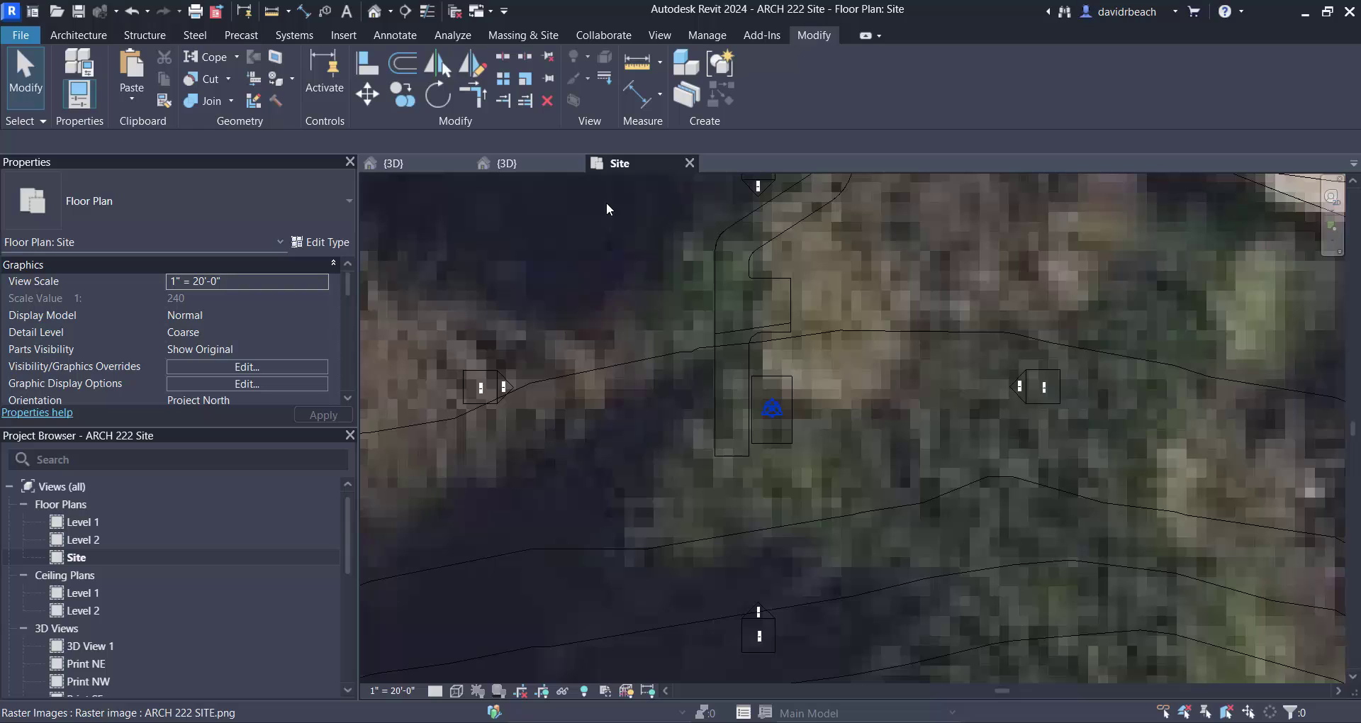
# Open the Site floor plan of the Micro House project and delete the building section marker crossing the house
pyautogui.click(424, 167)
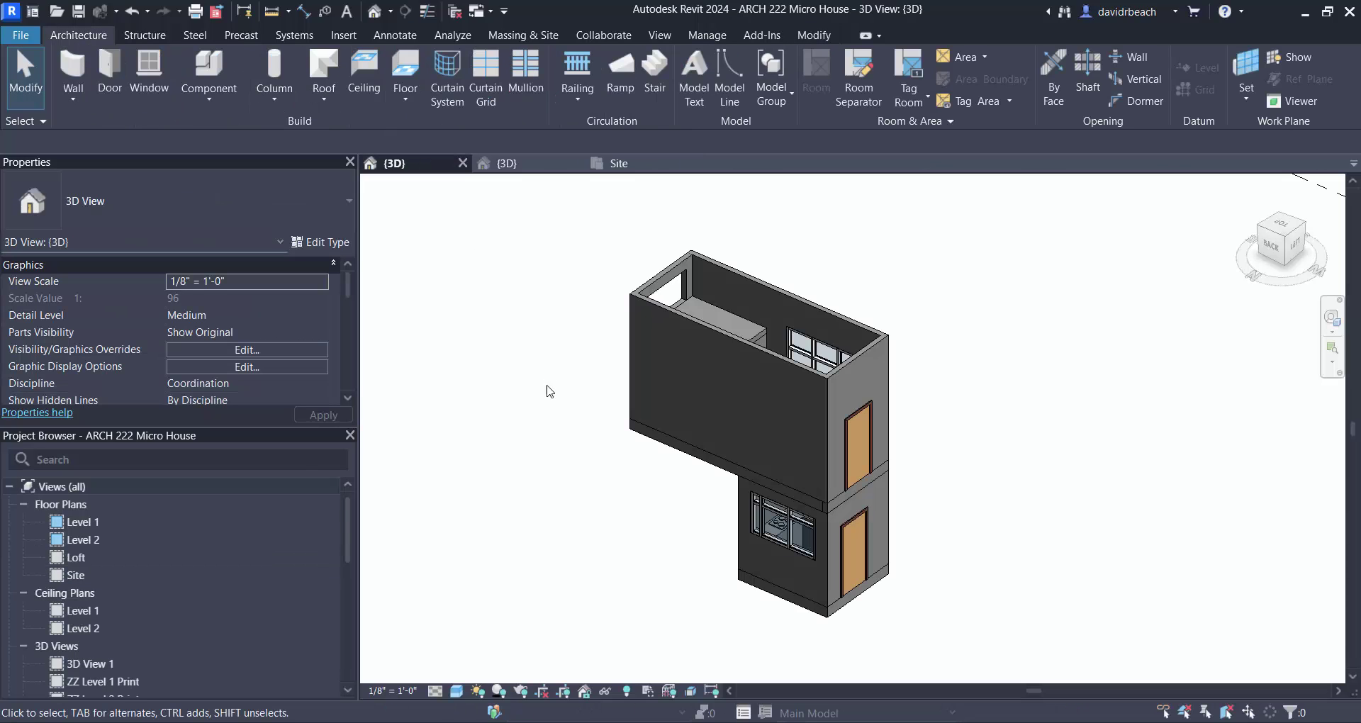
pyautogui.doubleClick(75, 575)
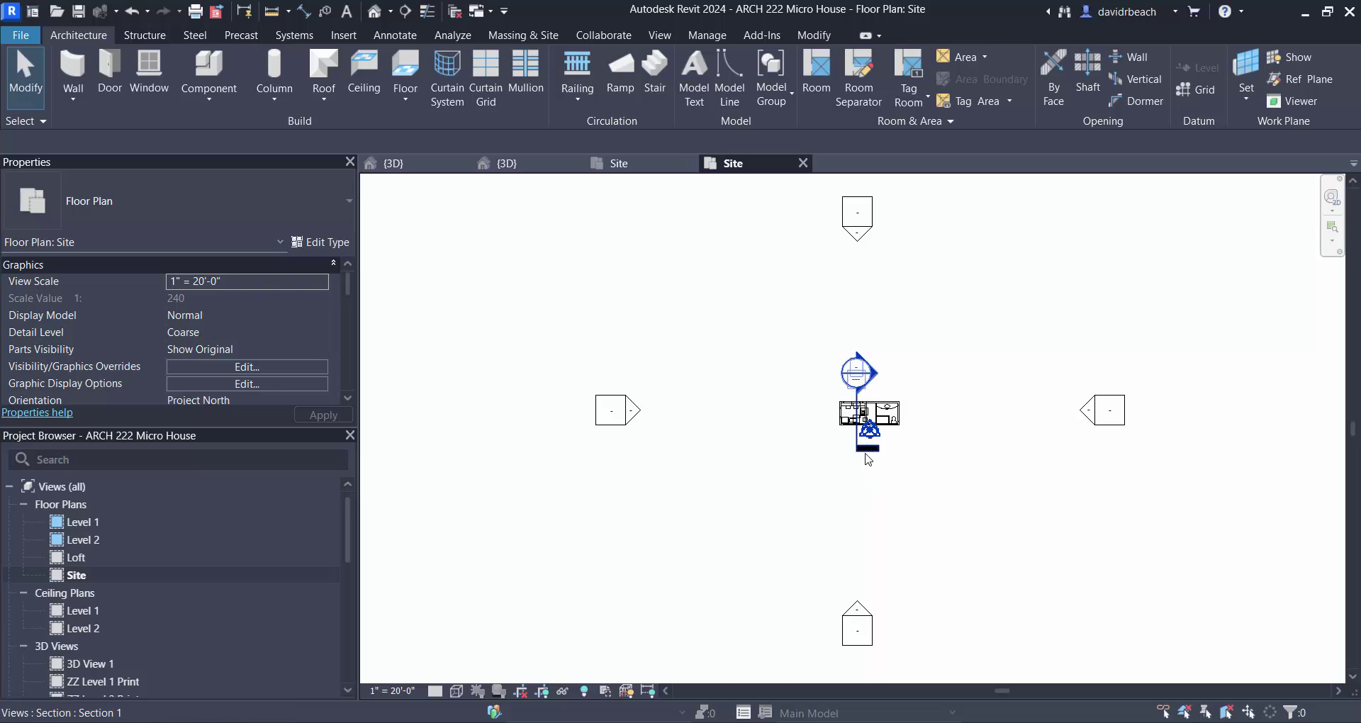
pyautogui.click(862, 448)
pyautogui.press('Delete')
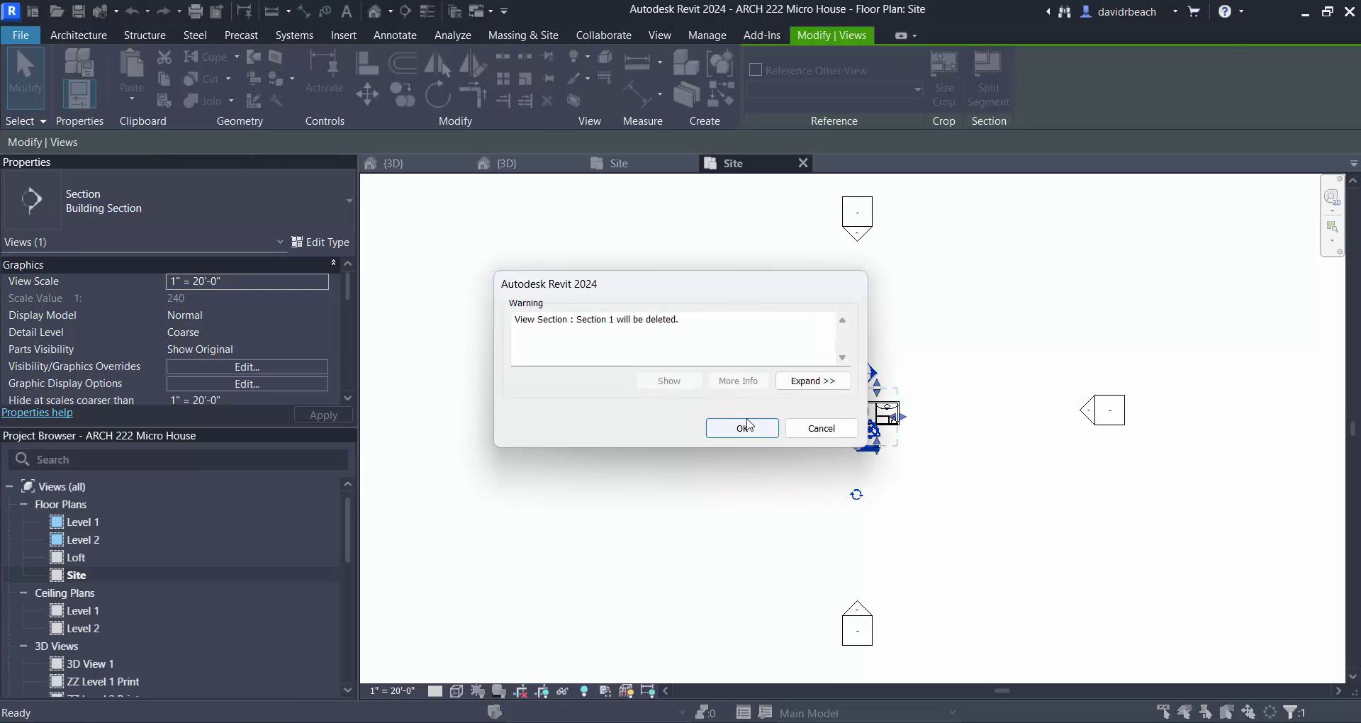
pyautogui.click(739, 425)
pyautogui.scroll(3, 730, 460)
pyautogui.scroll(2, 878, 462)
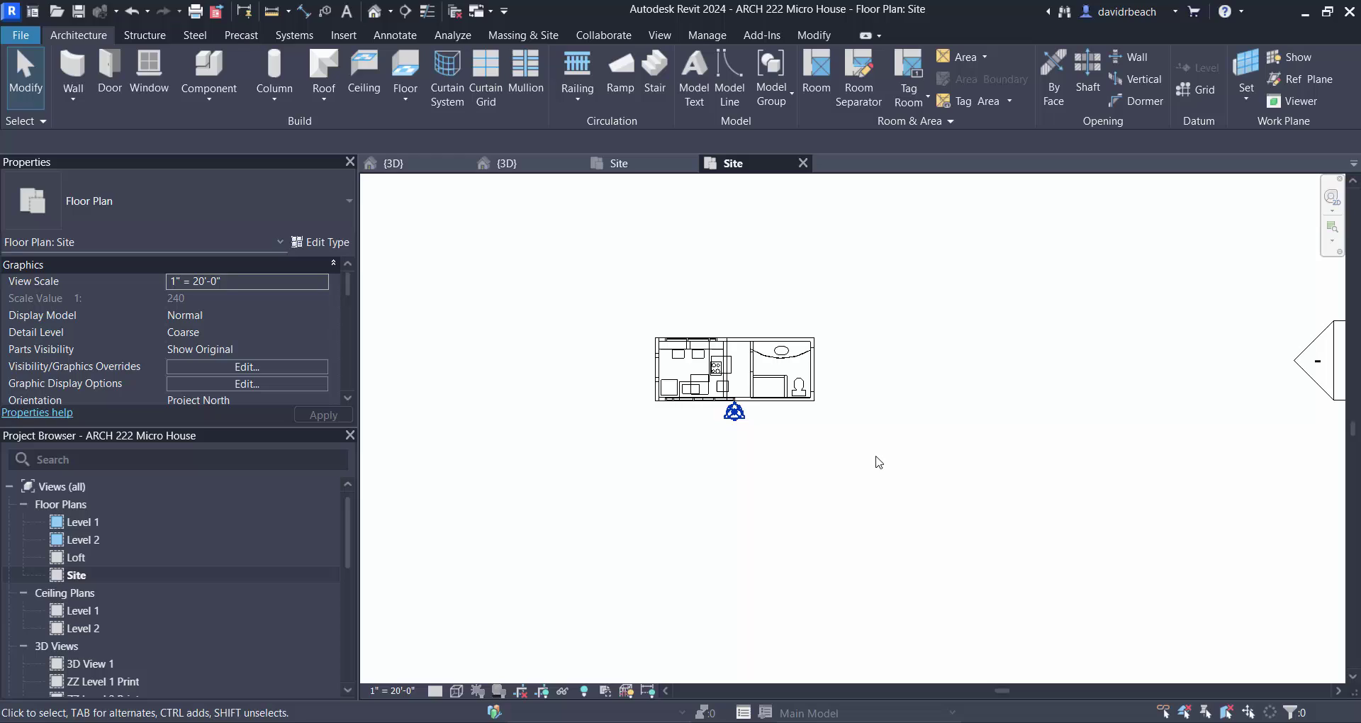
pyautogui.scroll(-5, 907, 489)
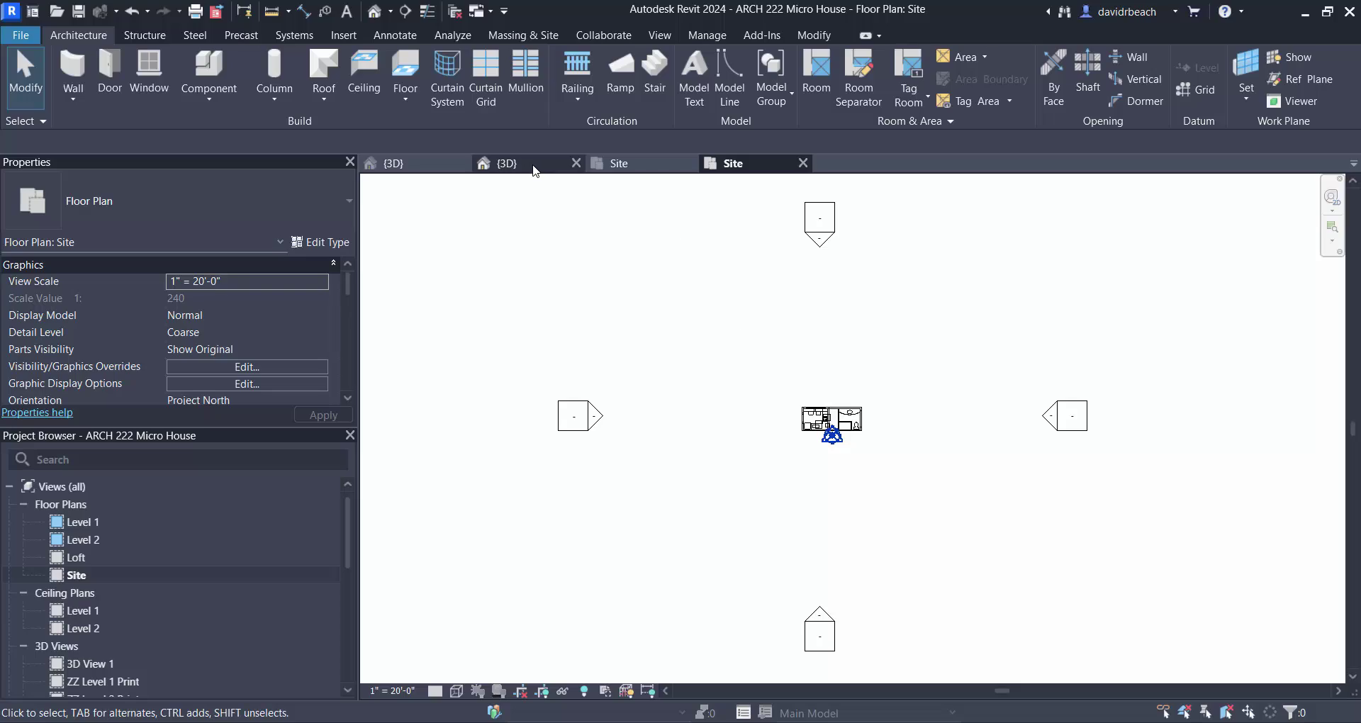
# Go back to the site project's 3D view and examine the terrain, driveway sub-division and building mass up close
pyautogui.click(509, 163)
pyautogui.keyDown('shift'); pyautogui.moveTo(924, 471); pyautogui.dragTo(876, 481, button='middle'); pyautogui.keyUp('shift')
pyautogui.scroll(1, 1106, 549)
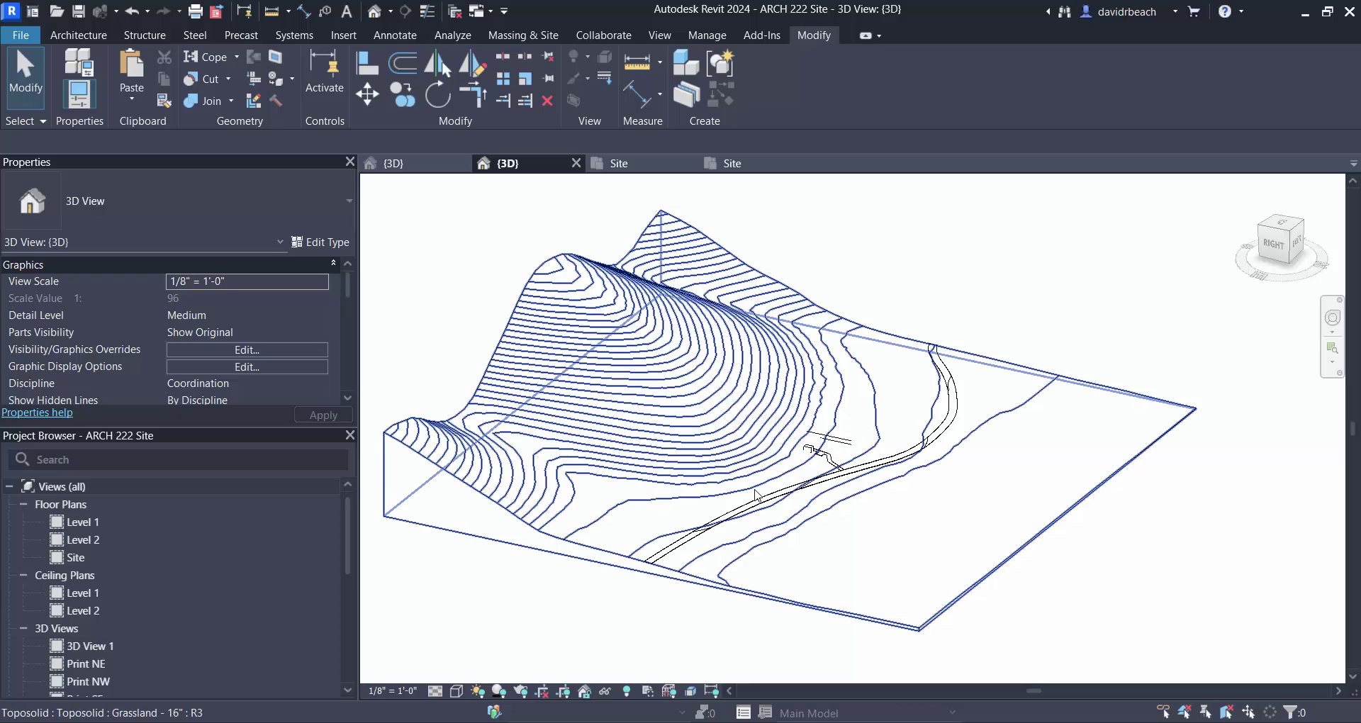
pyautogui.scroll(1, 753, 488)
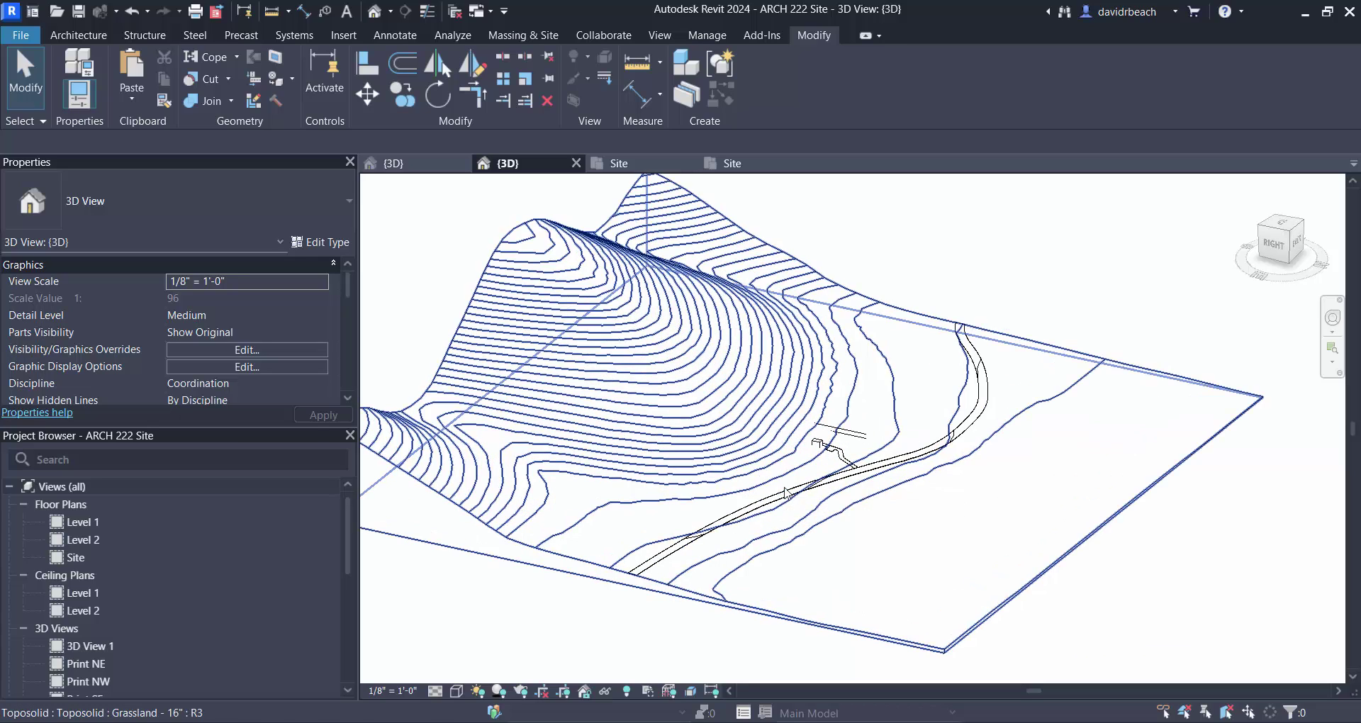
pyautogui.moveTo(629, 456); pyautogui.dragTo(667, 463, button='middle')
pyautogui.scroll(-1, 646, 459)
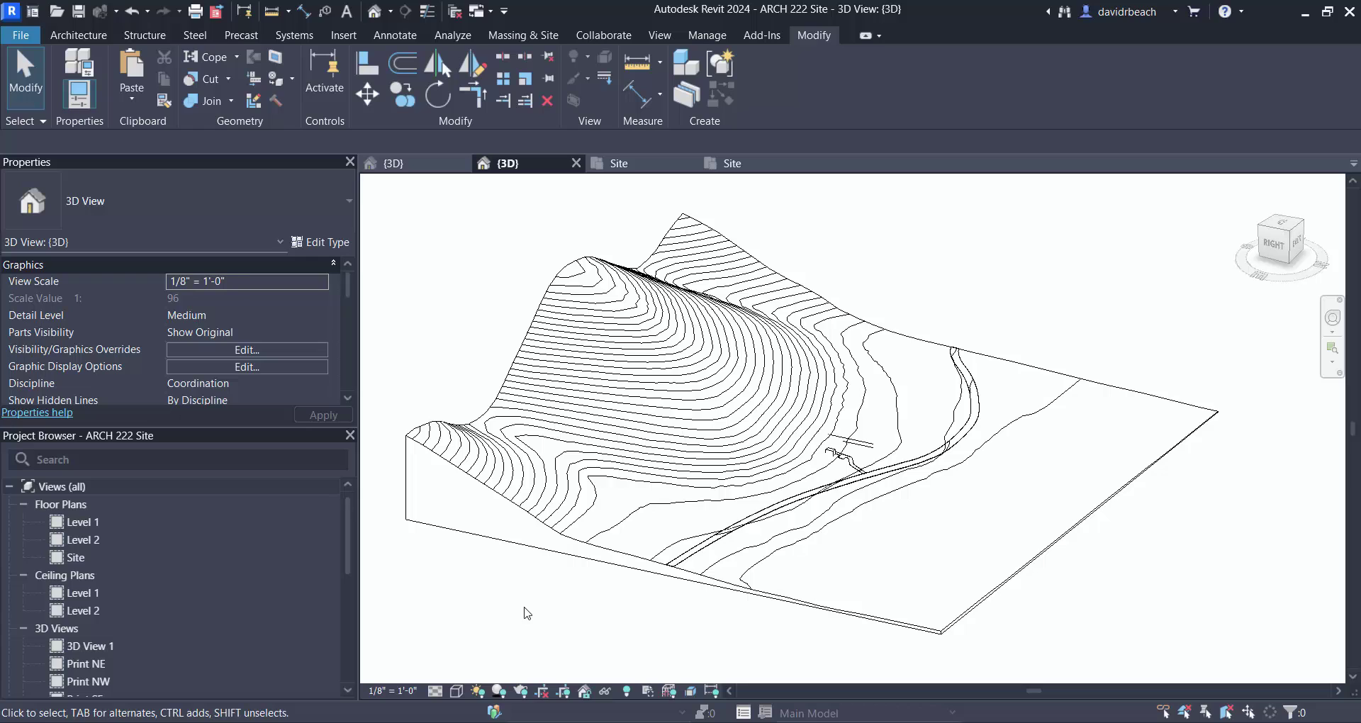
pyautogui.moveTo(540, 314); pyautogui.dragTo(549, 310, button='middle')
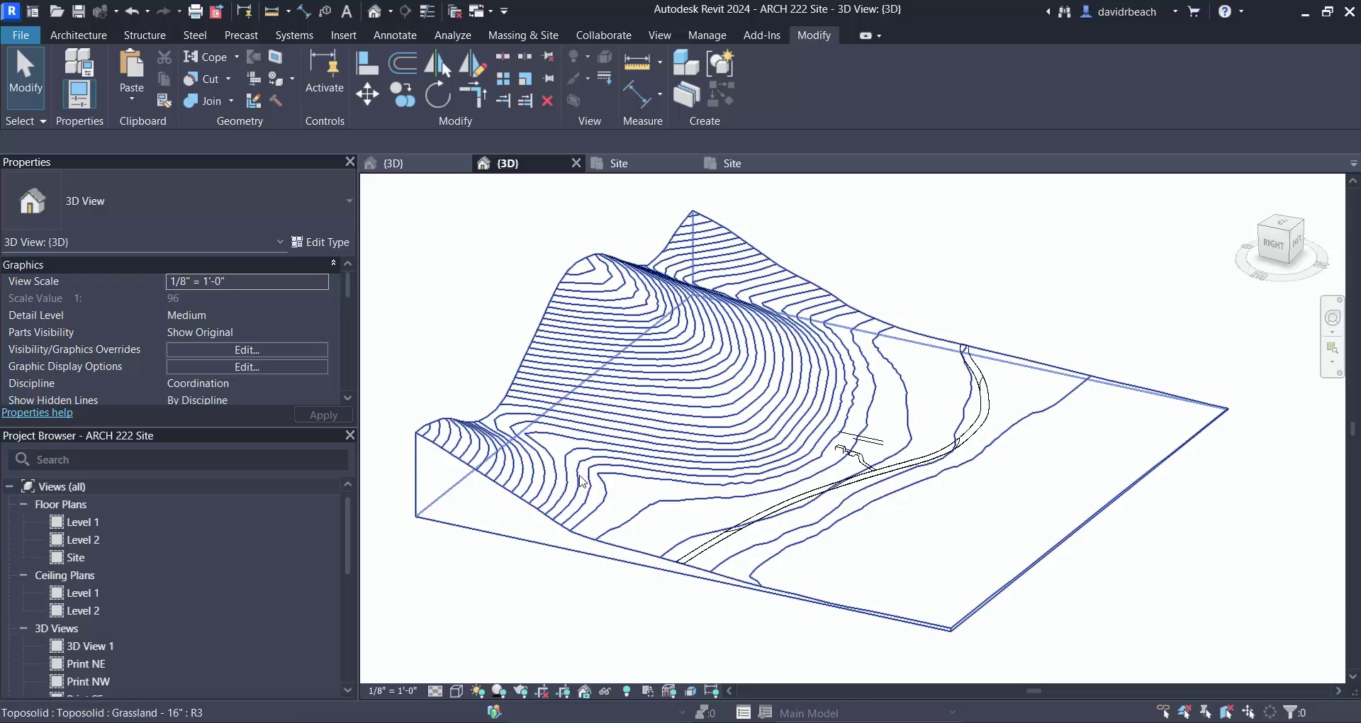
pyautogui.scroll(4, 794, 509)
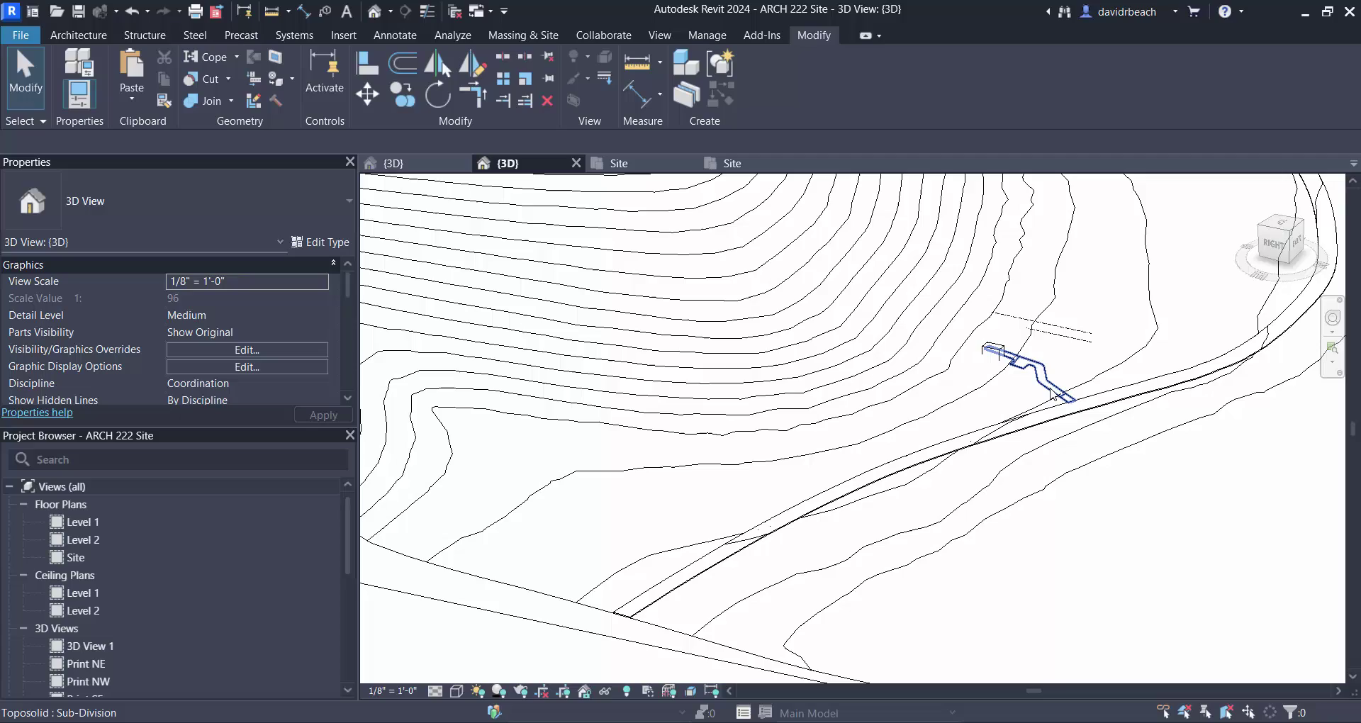
pyautogui.scroll(2, 1004, 358)
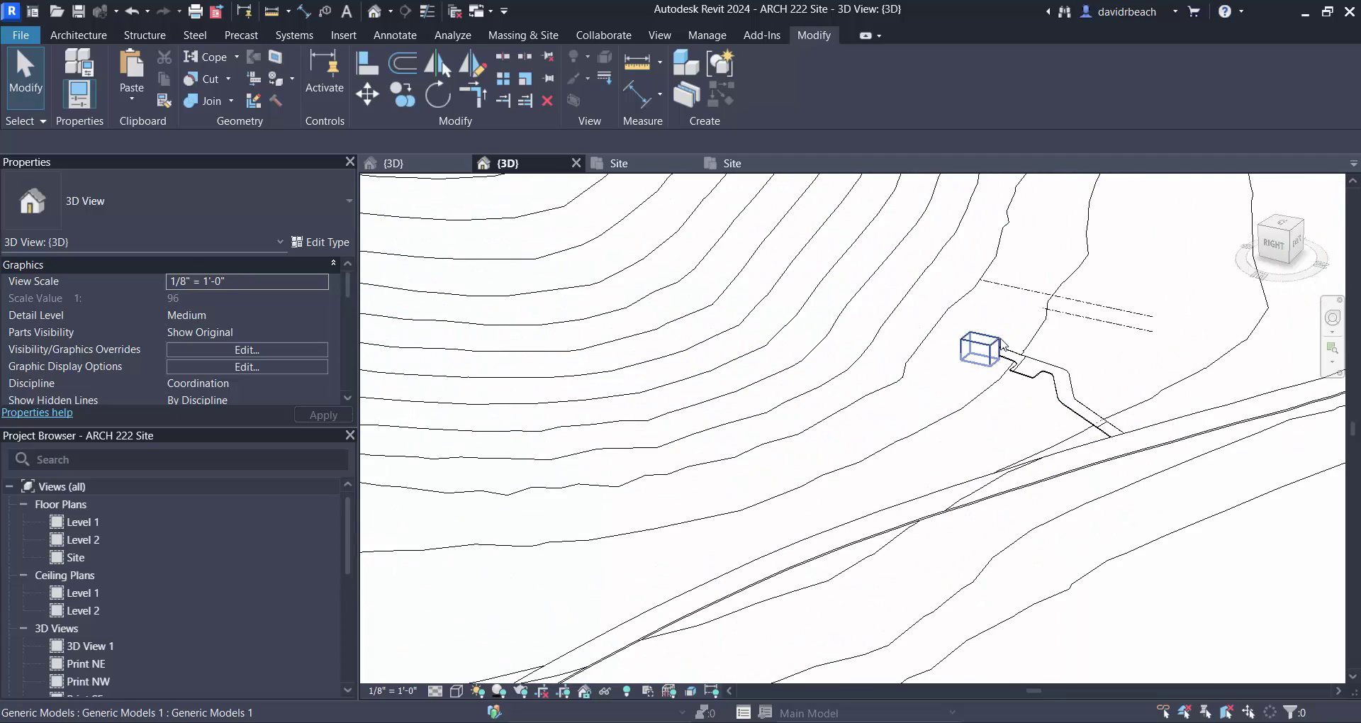
pyautogui.scroll(-6, 1003, 345)
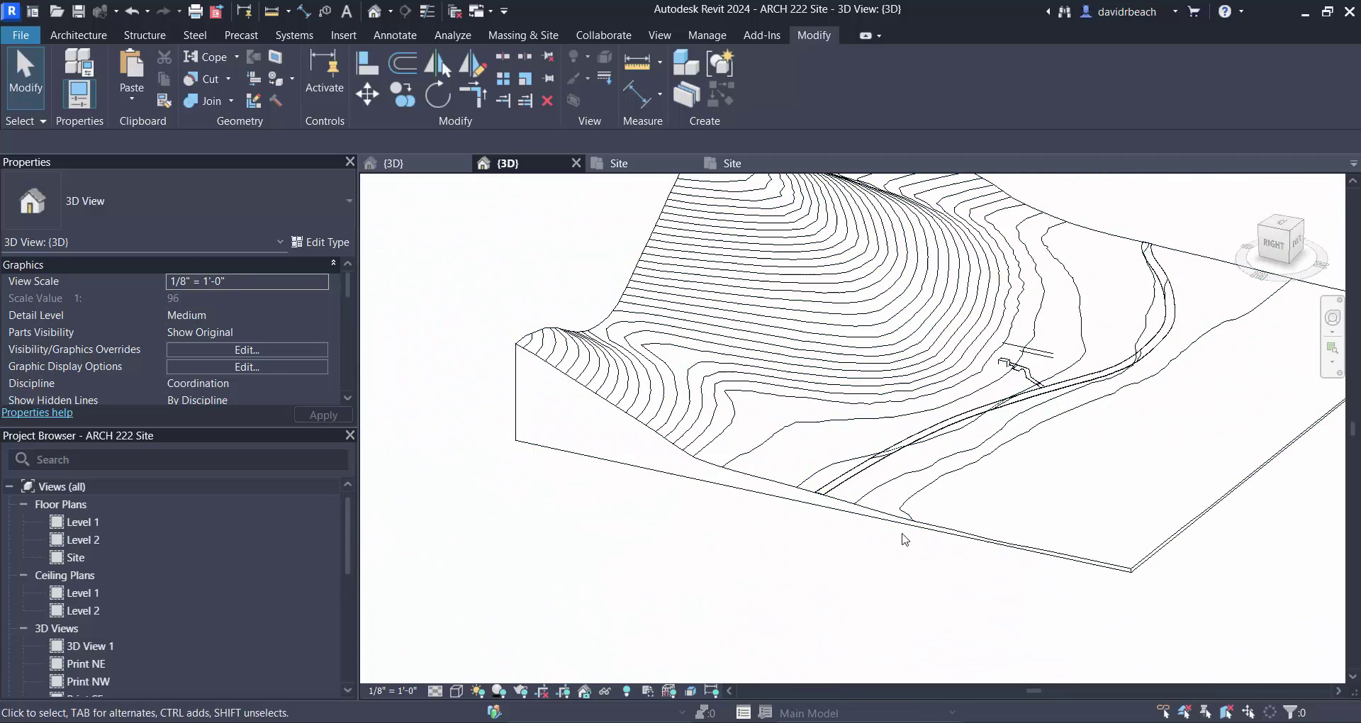
# Select the hillside toposolid together with its road and driveway sub-divisions and copy them to the clipboard
pyautogui.click(943, 369)
pyautogui.scroll(3, 957, 379)
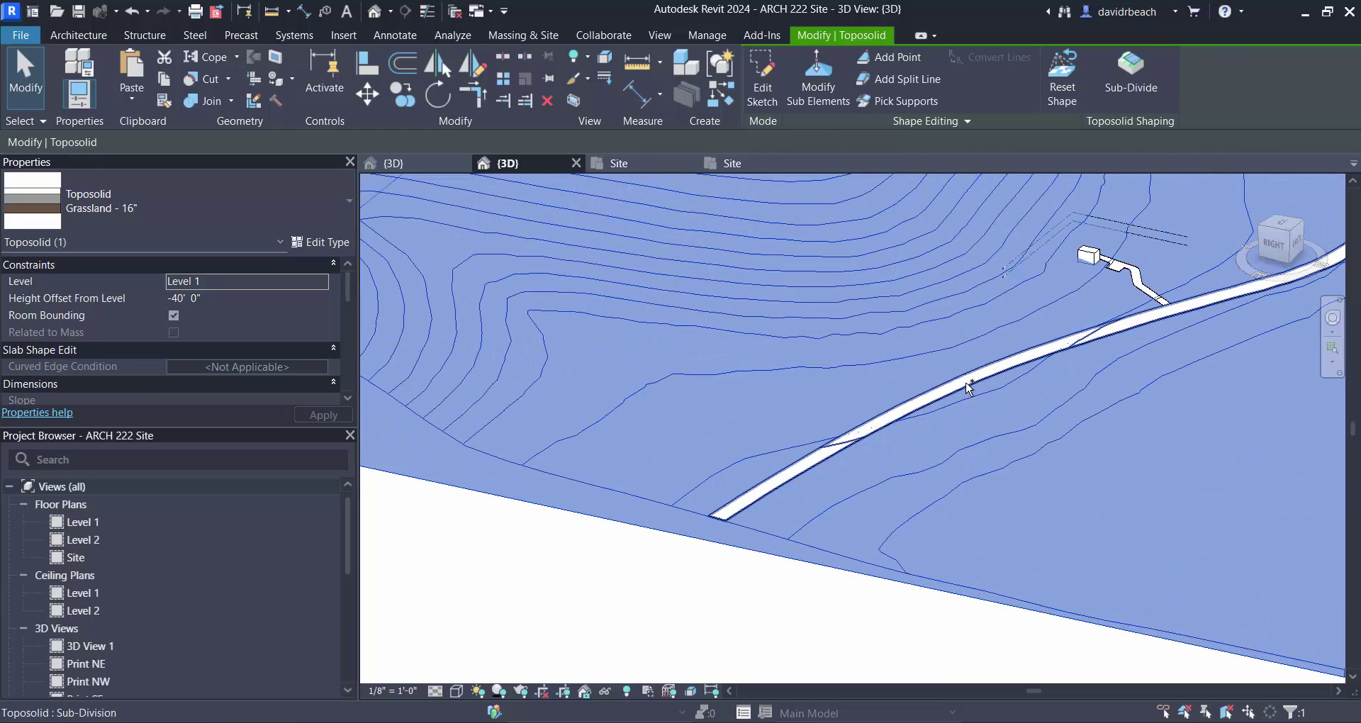
pyautogui.keyDown('ctrl'); pyautogui.click(968, 390); pyautogui.keyUp('ctrl')
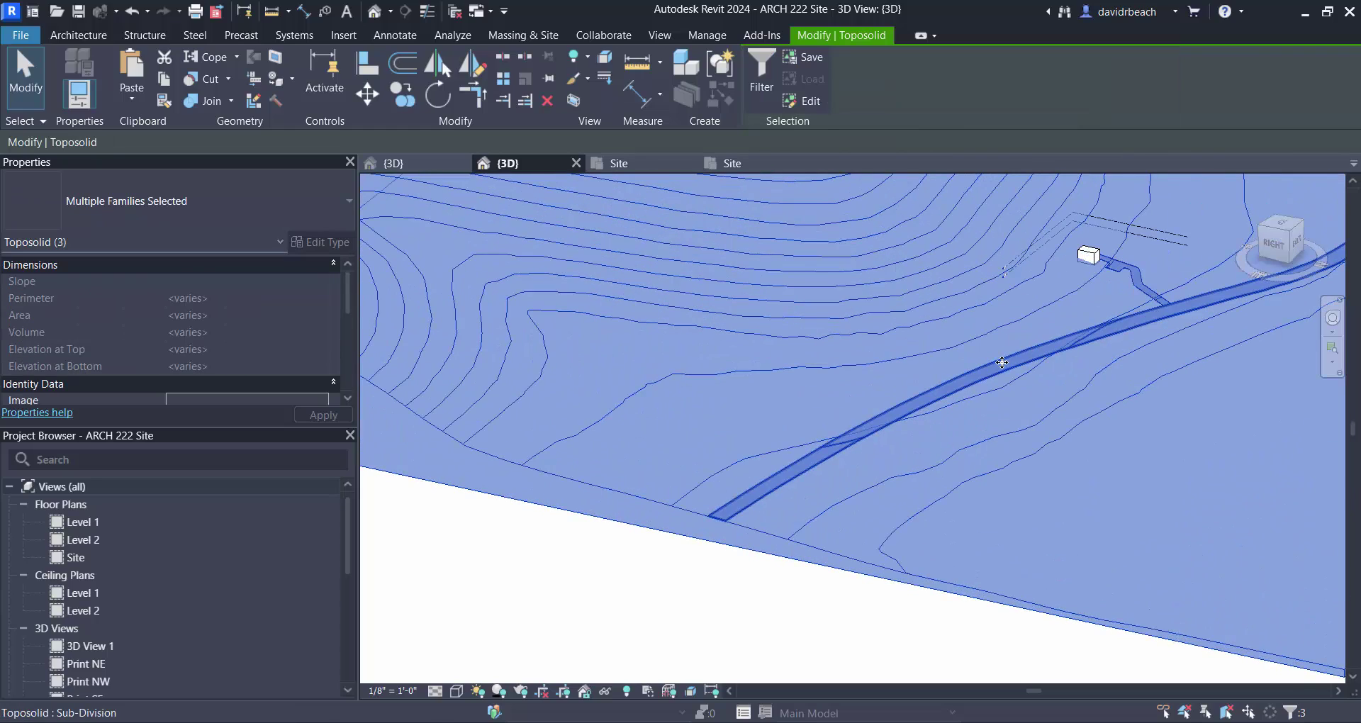
pyautogui.scroll(-2, 966, 397)
pyautogui.keyDown('shift'); pyautogui.moveTo(966, 409); pyautogui.dragTo(796, 461, button='middle'); pyautogui.keyUp('shift')
pyautogui.scroll(3, 850, 383)
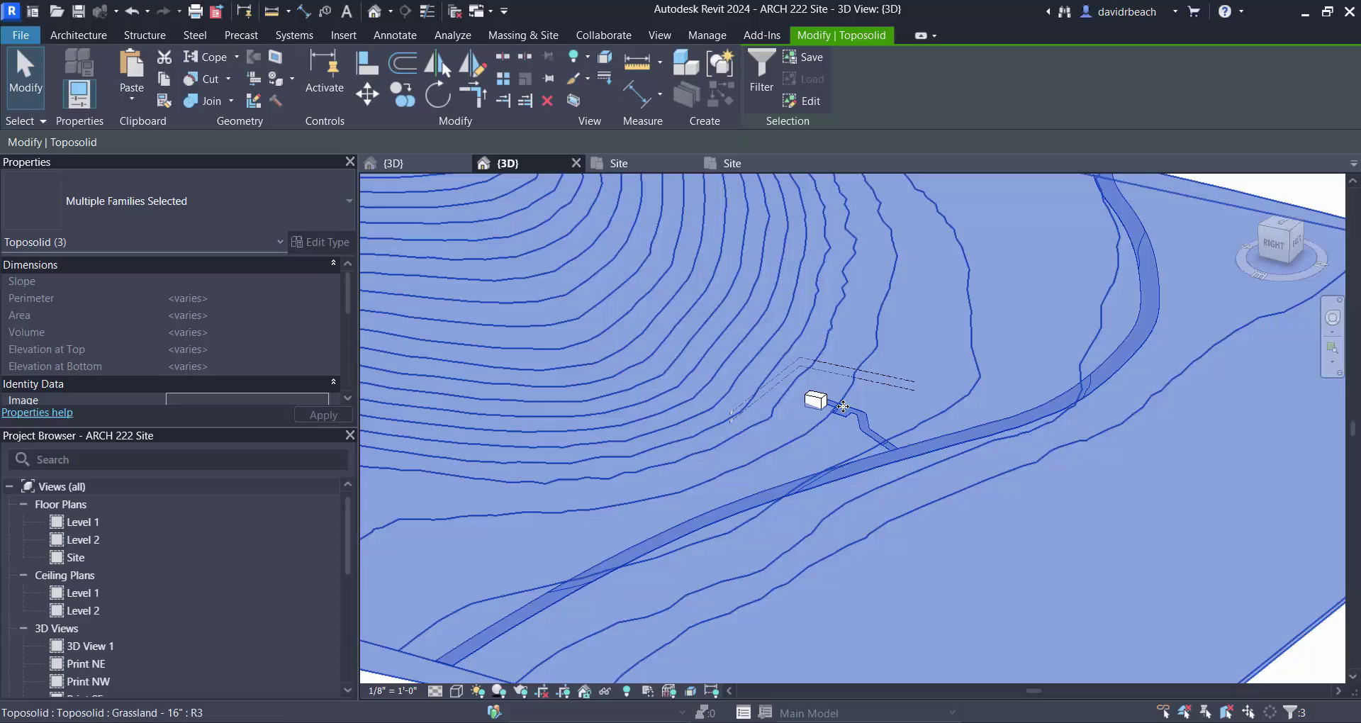
pyautogui.scroll(-2, 823, 401)
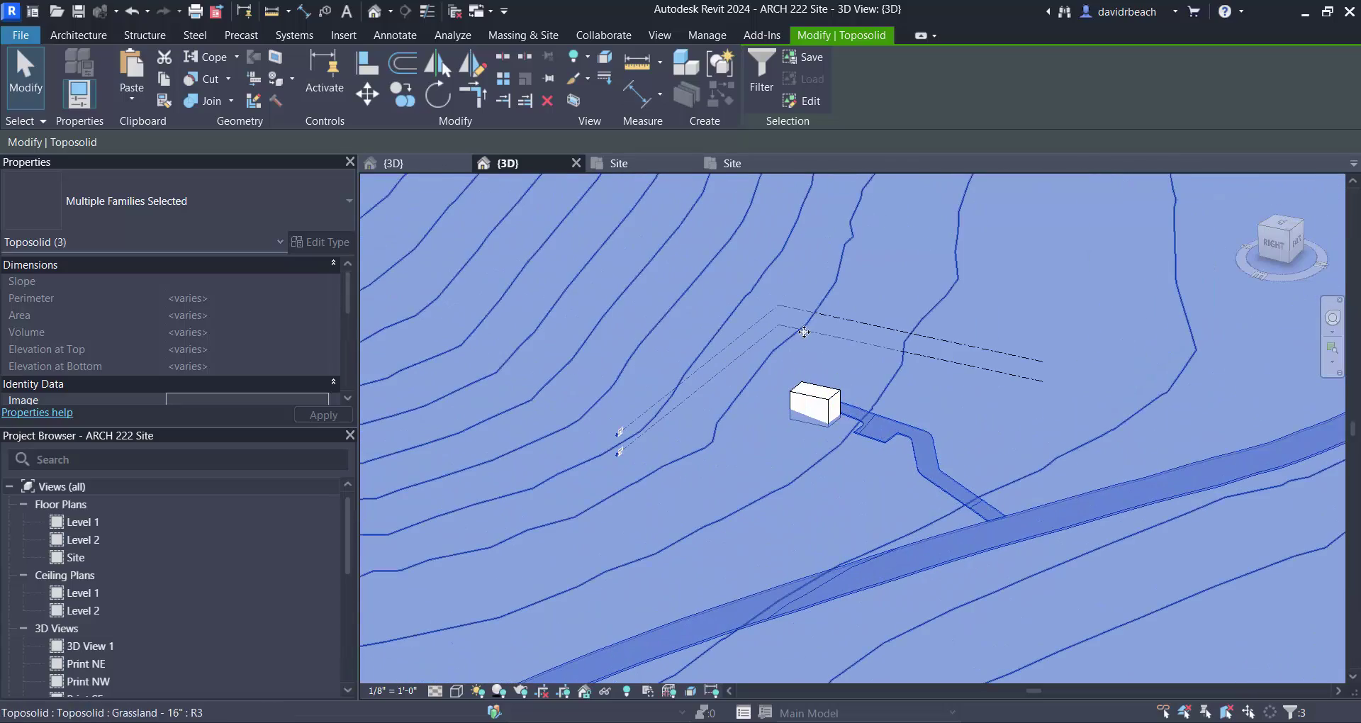
pyautogui.scroll(-3, 824, 349)
pyautogui.moveTo(825, 348); pyautogui.dragTo(844, 386, button='middle')
pyautogui.scroll(-1, 1022, 455)
pyautogui.moveTo(1022, 455); pyautogui.dragTo(1018, 468, button='middle')
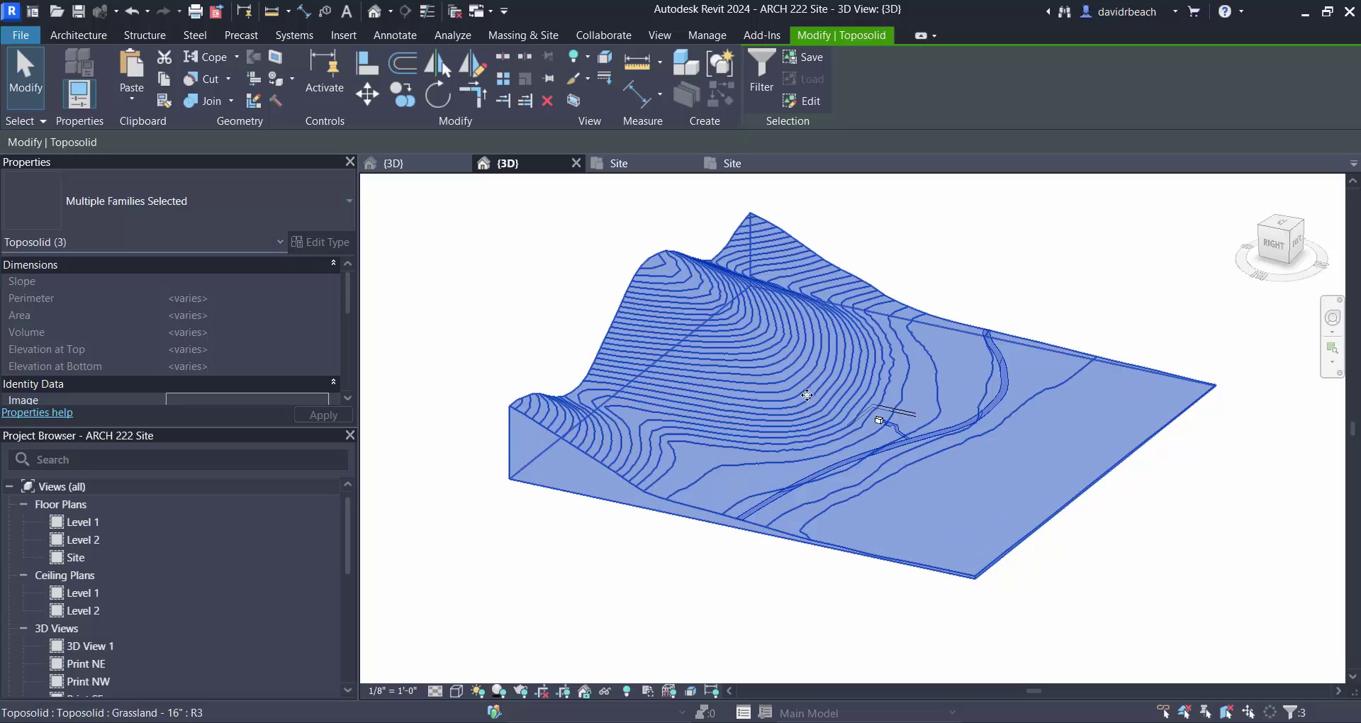
pyautogui.keyDown('shift'); pyautogui.moveTo(807, 395); pyautogui.dragTo(853, 444, button='middle'); pyautogui.keyUp('shift')
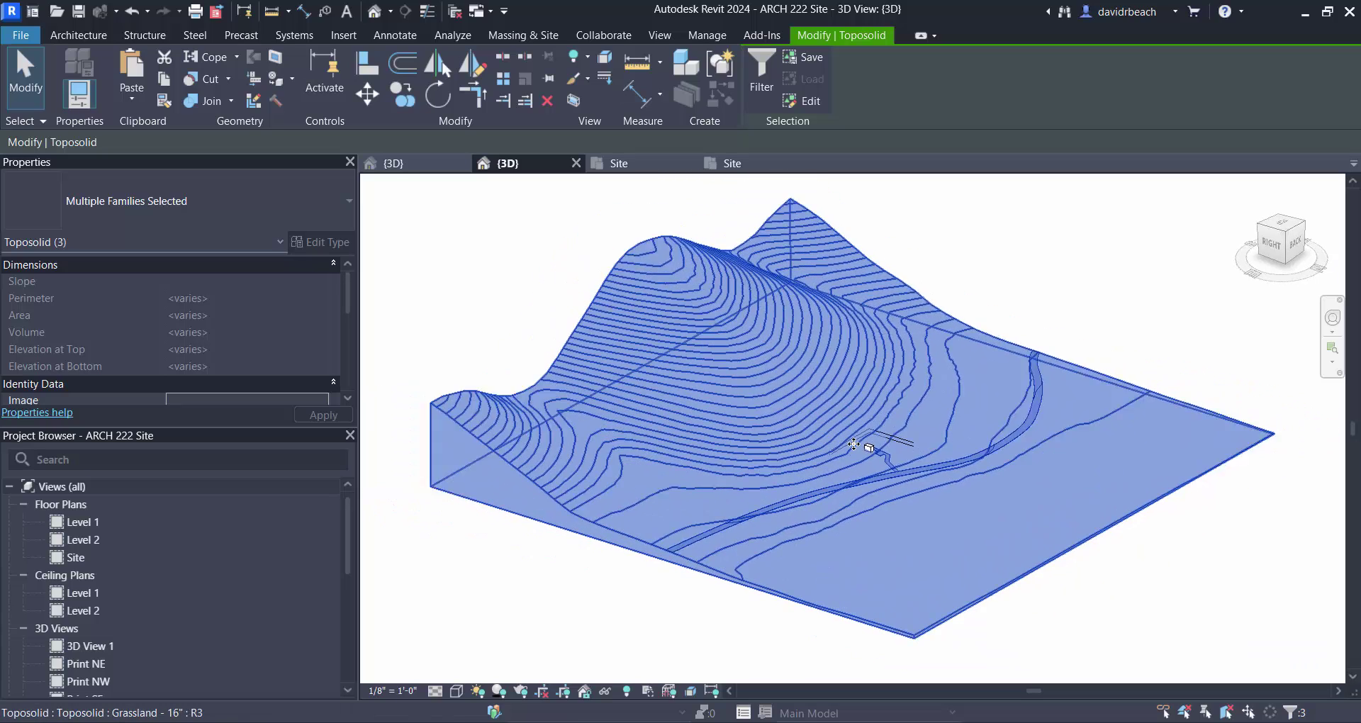
pyautogui.scroll(-1, 854, 444)
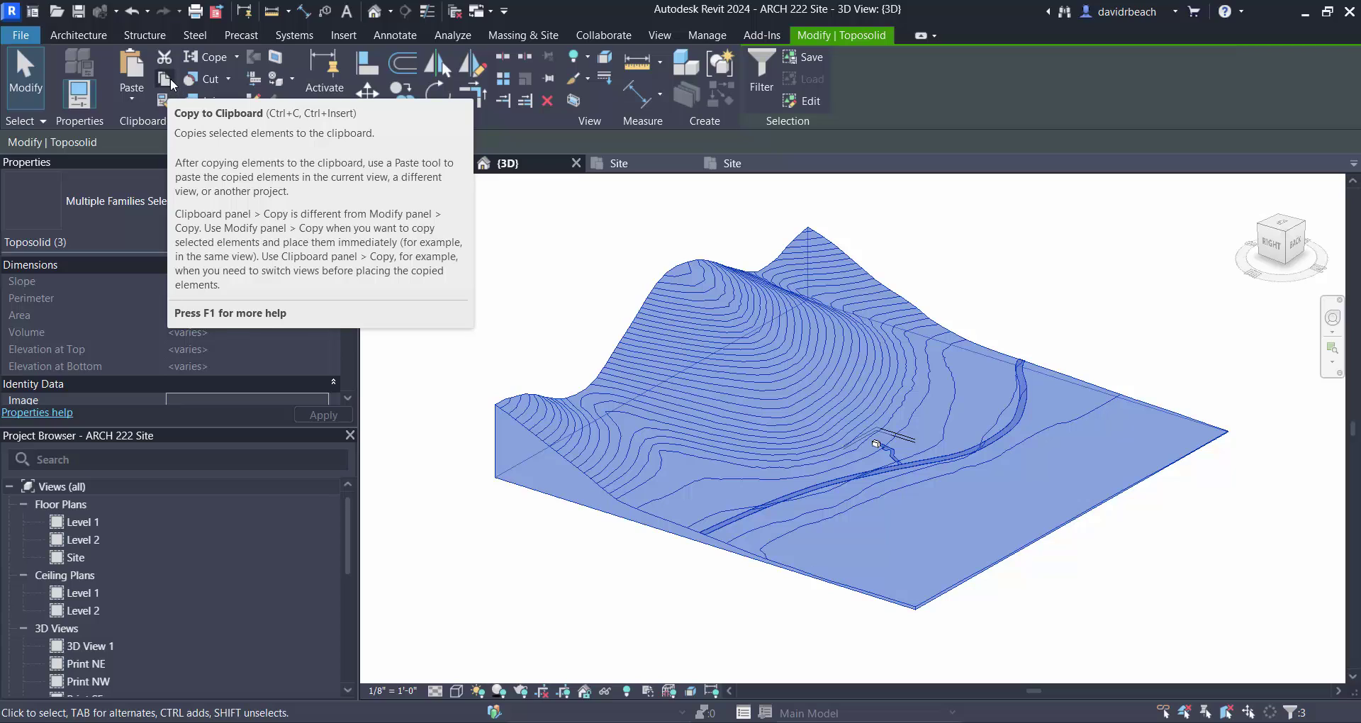
pyautogui.click(164, 80)
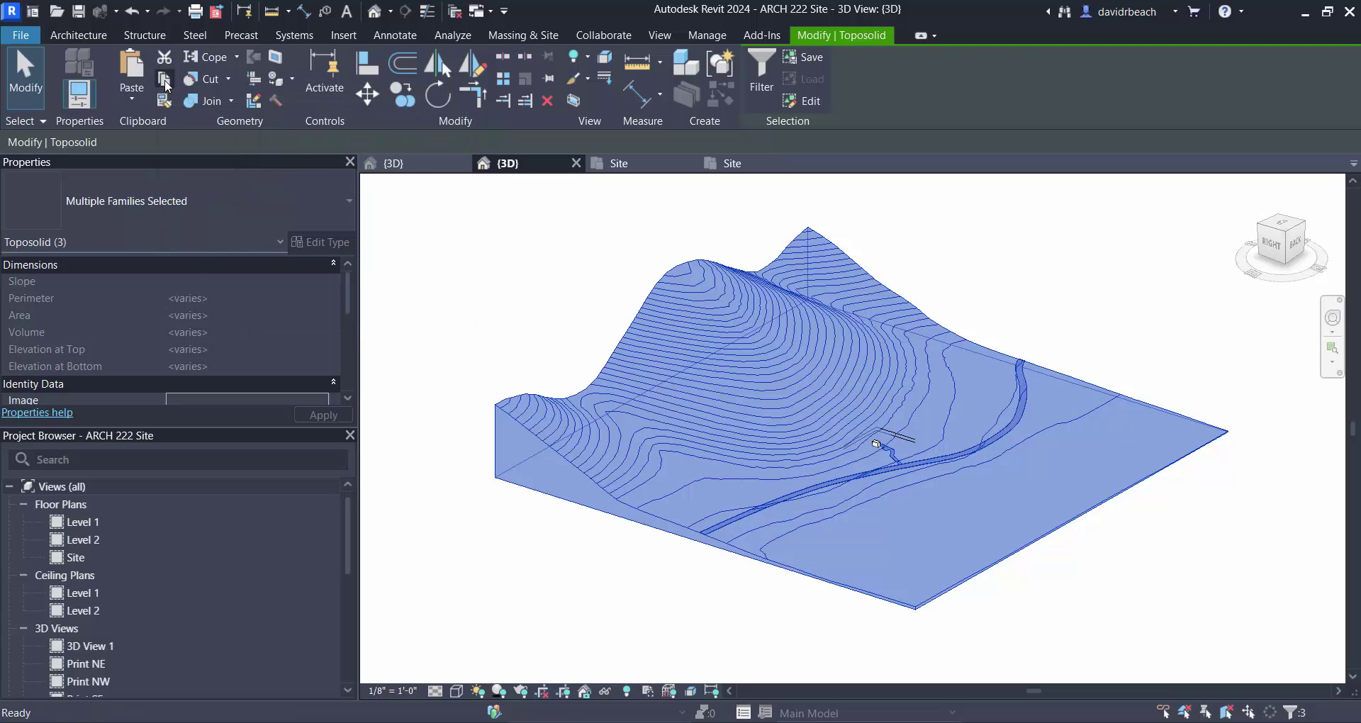
# Switch to the Micro House project and review the house in its Site floor plan and 3D view
pyautogui.click(419, 163)
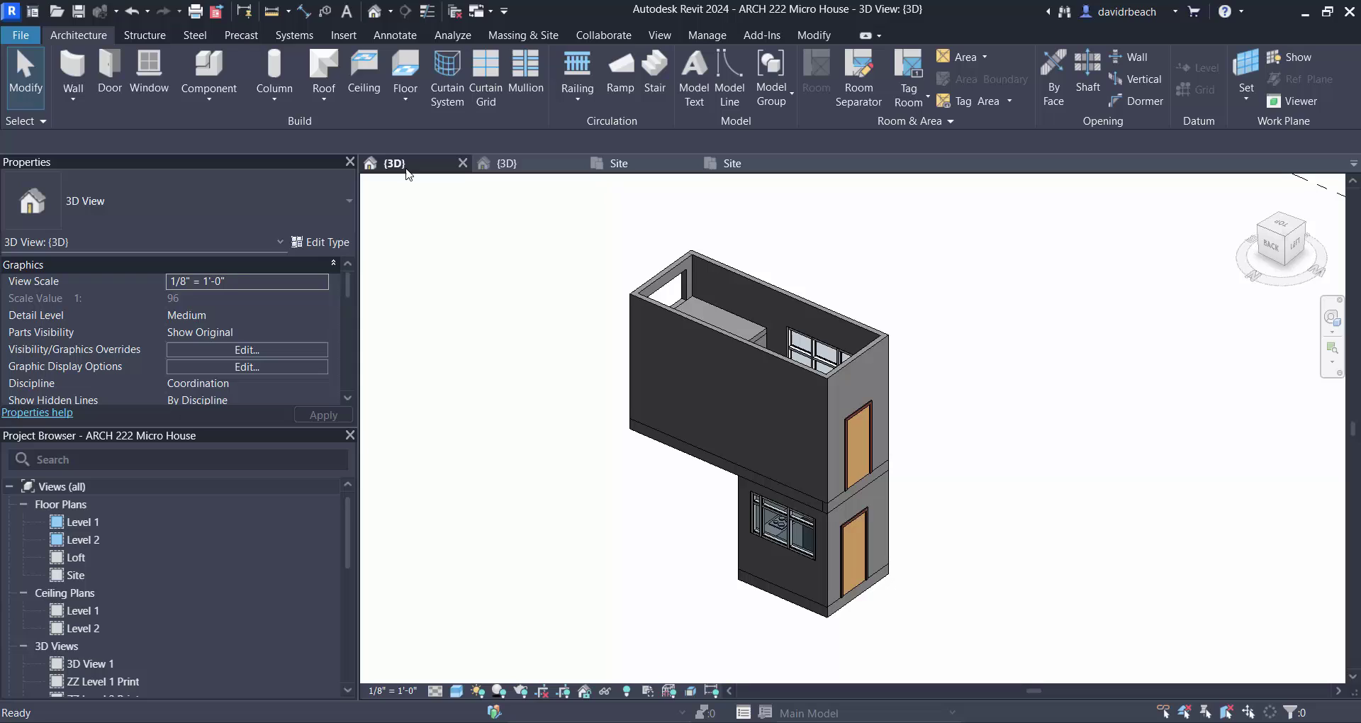
pyautogui.click(730, 163)
pyautogui.scroll(2, 804, 376)
pyautogui.scroll(-3, 804, 386)
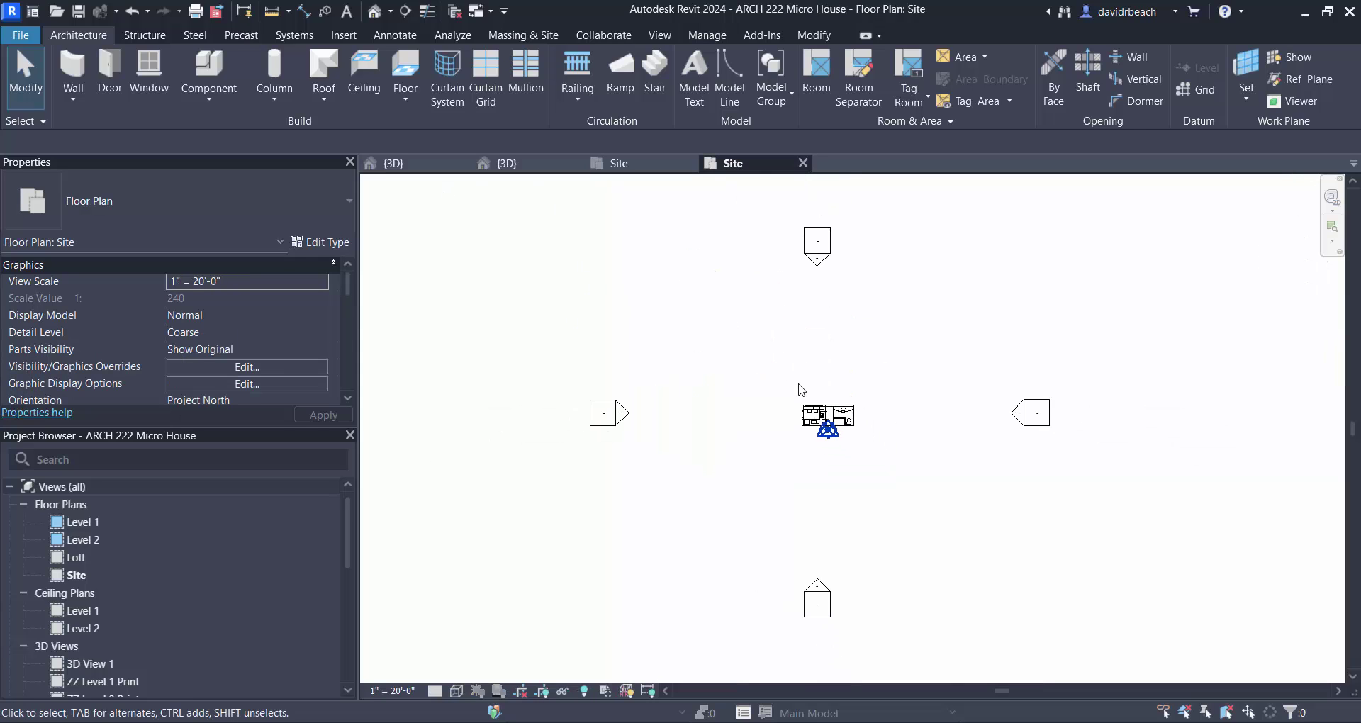
pyautogui.click(389, 163)
pyautogui.keyDown('shift'); pyautogui.moveTo(505, 265); pyautogui.dragTo(822, 420, button='middle'); pyautogui.keyUp('shift')
pyautogui.scroll(-5, 833, 406)
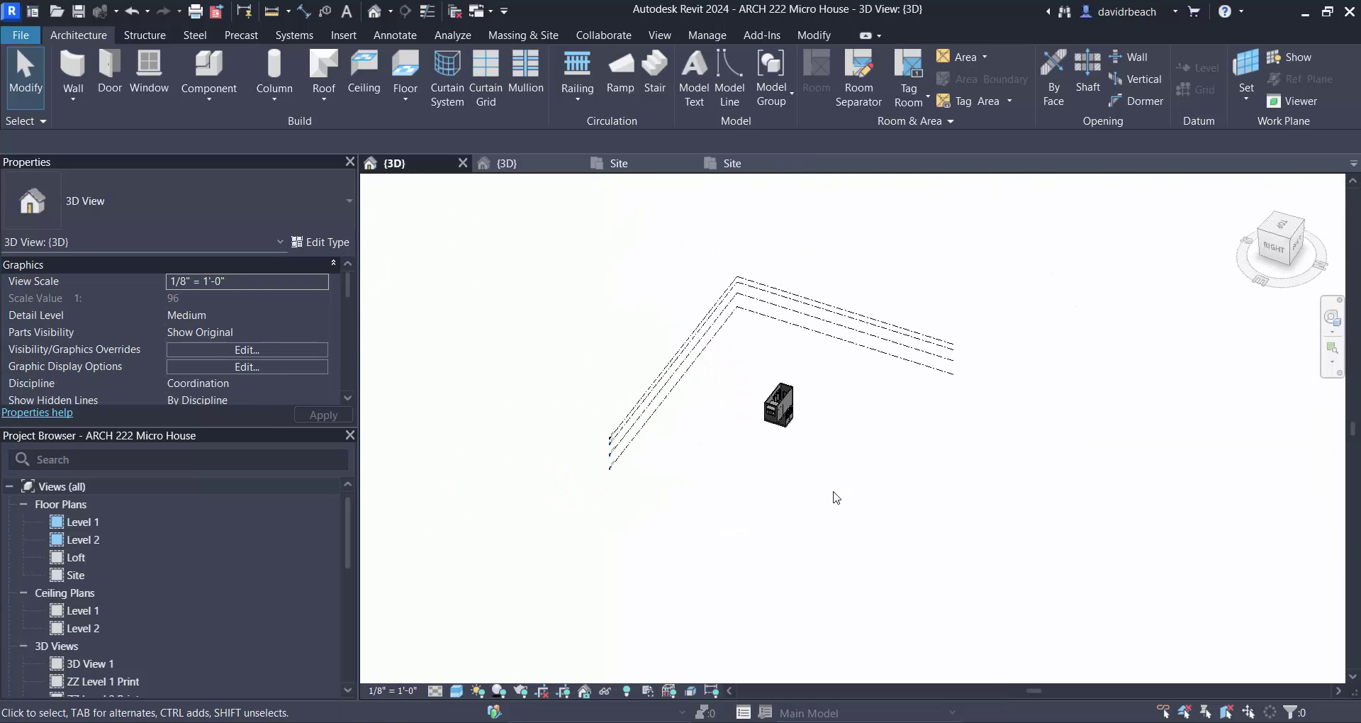
# Paste the copied terrain into the Micro House 3D view aligned to a picked level, accepting the project's existing duplicate types
pyautogui.click(814, 36)
pyautogui.click(137, 103)
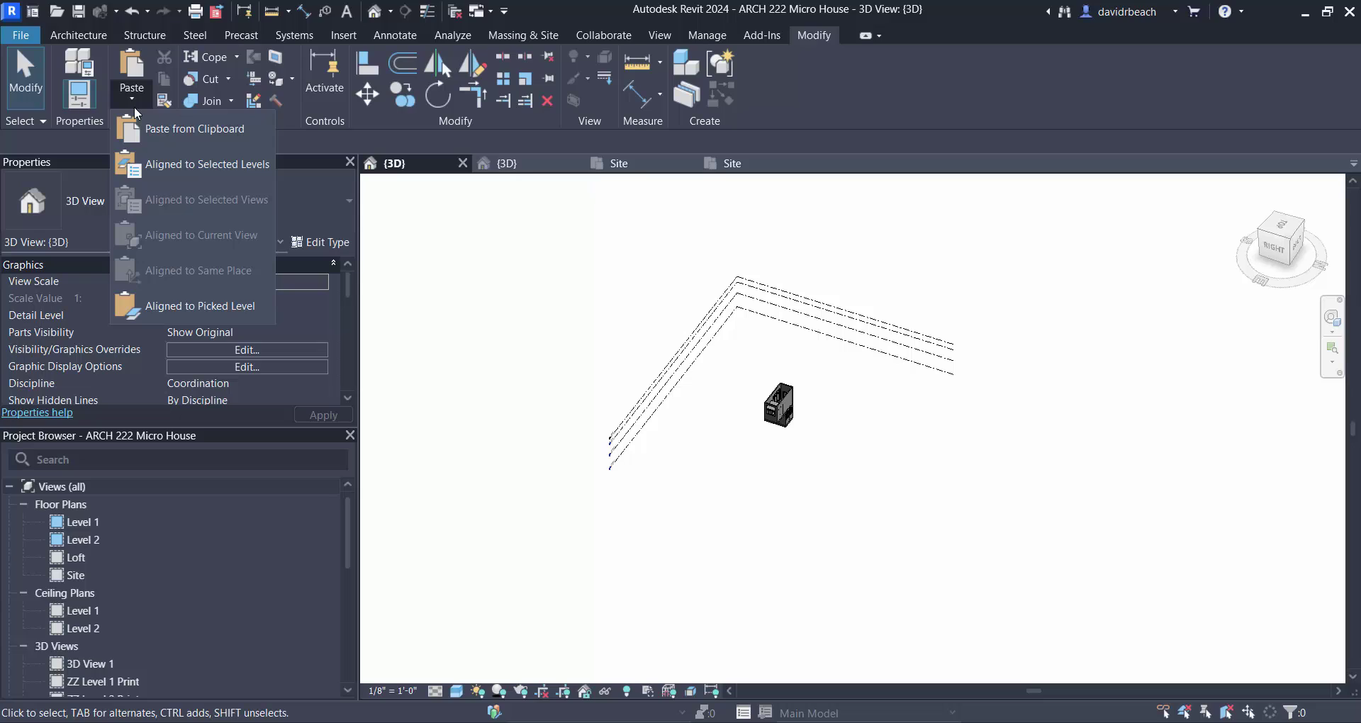
pyautogui.click(190, 307)
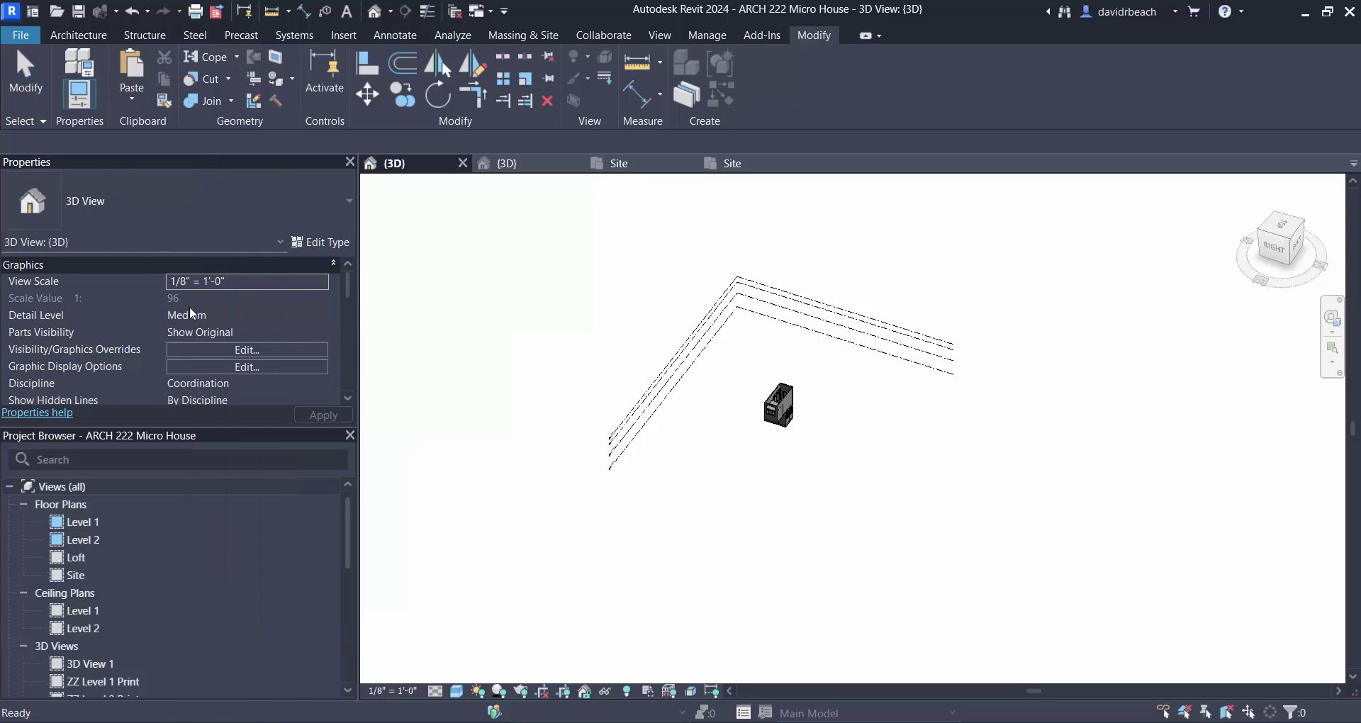
pyautogui.click(653, 436)
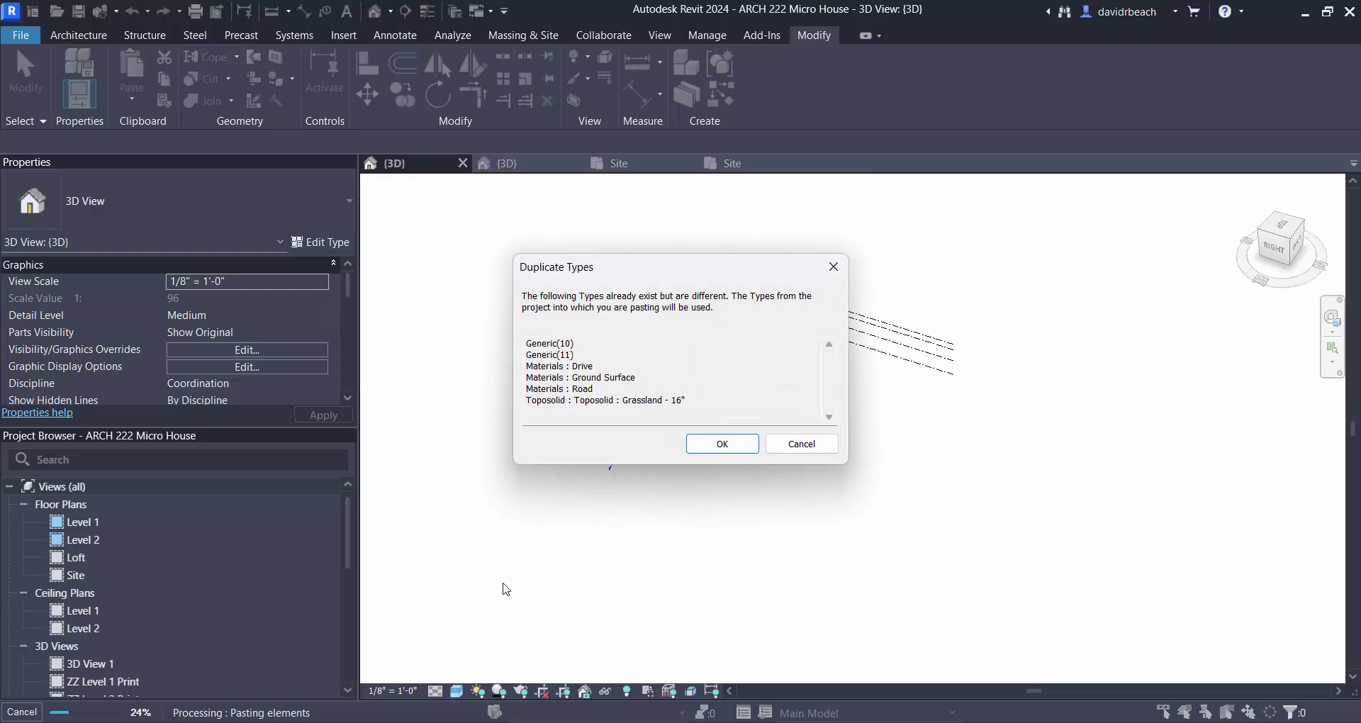
pyautogui.click(721, 444)
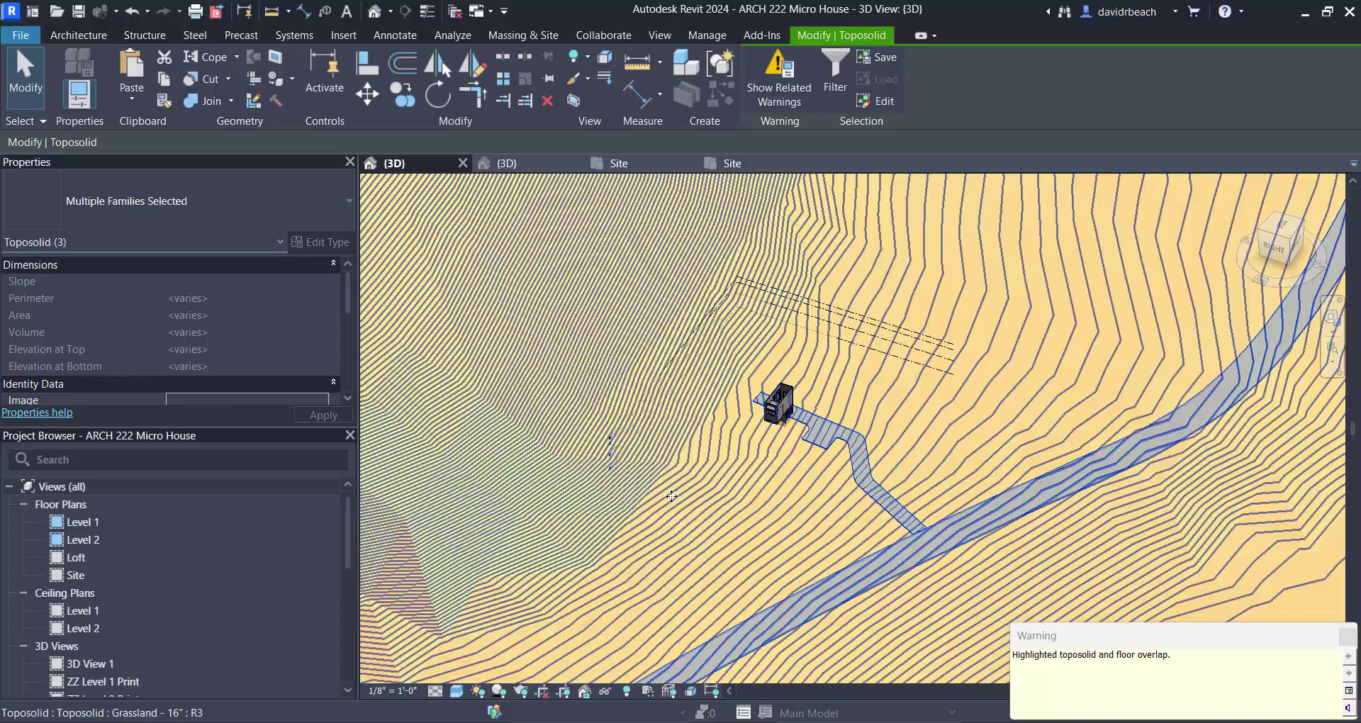
pyautogui.press('Escape')
# Examine in 3D how the house sits on the pasted terrain and the end of the driveway
pyautogui.scroll(-2, 805, 456)
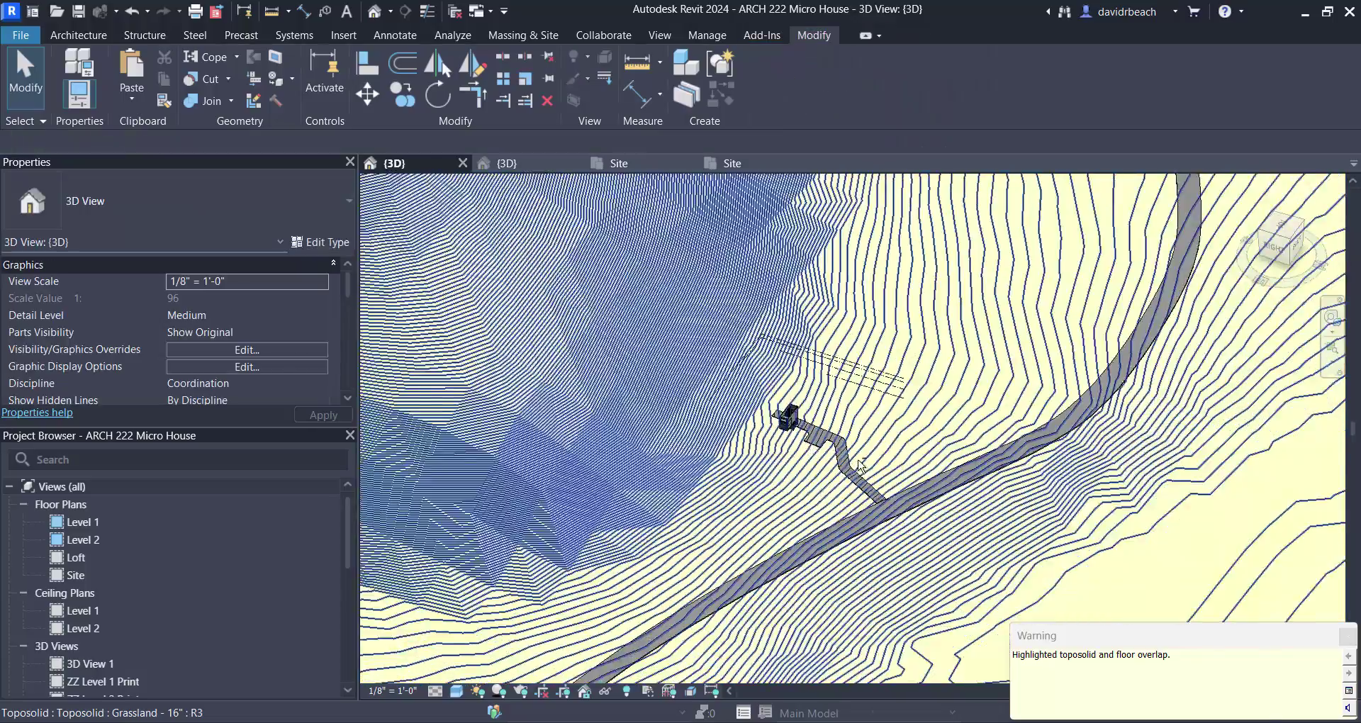
pyautogui.keyDown('shift'); pyautogui.moveTo(860, 465); pyautogui.dragTo(851, 447, button='middle'); pyautogui.keyUp('shift')
pyautogui.scroll(5, 848, 436)
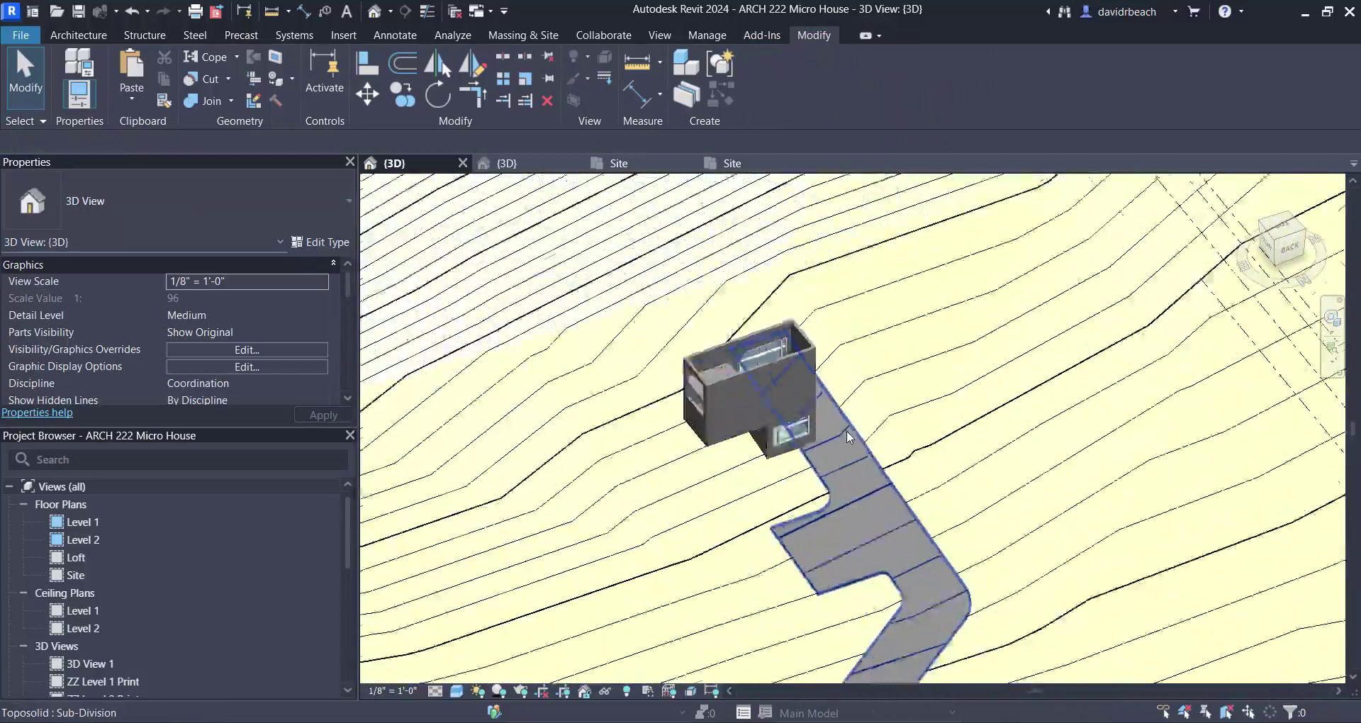
pyautogui.scroll(4, 848, 436)
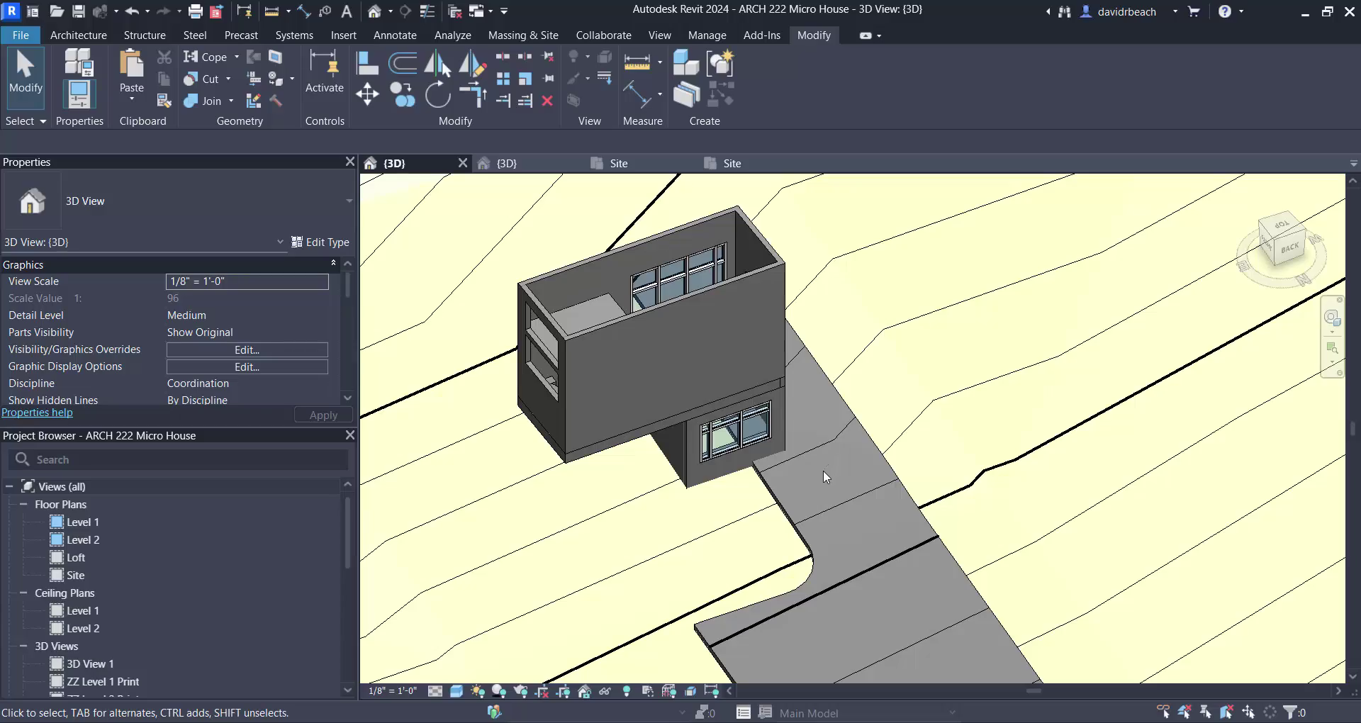
pyautogui.scroll(-6, 793, 491)
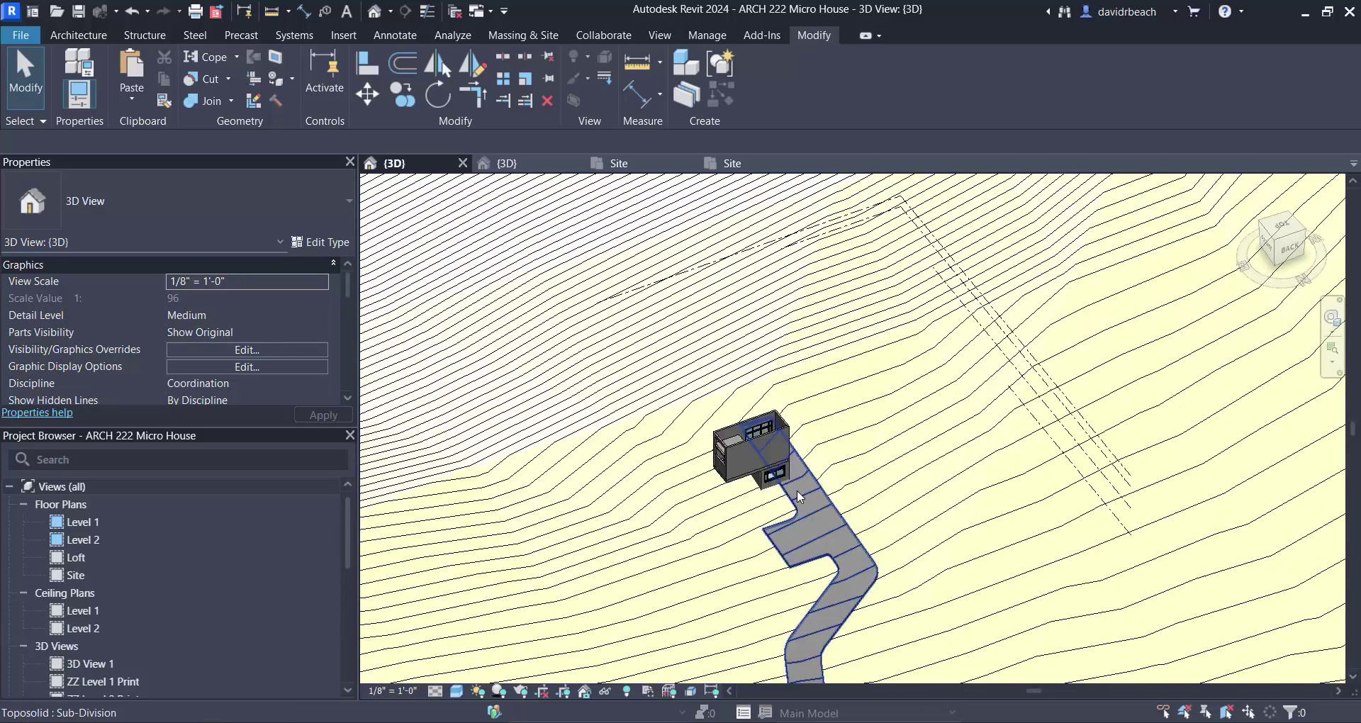
pyautogui.keyDown('shift'); pyautogui.moveTo(827, 516); pyautogui.dragTo(777, 507, button='middle'); pyautogui.keyUp('shift')
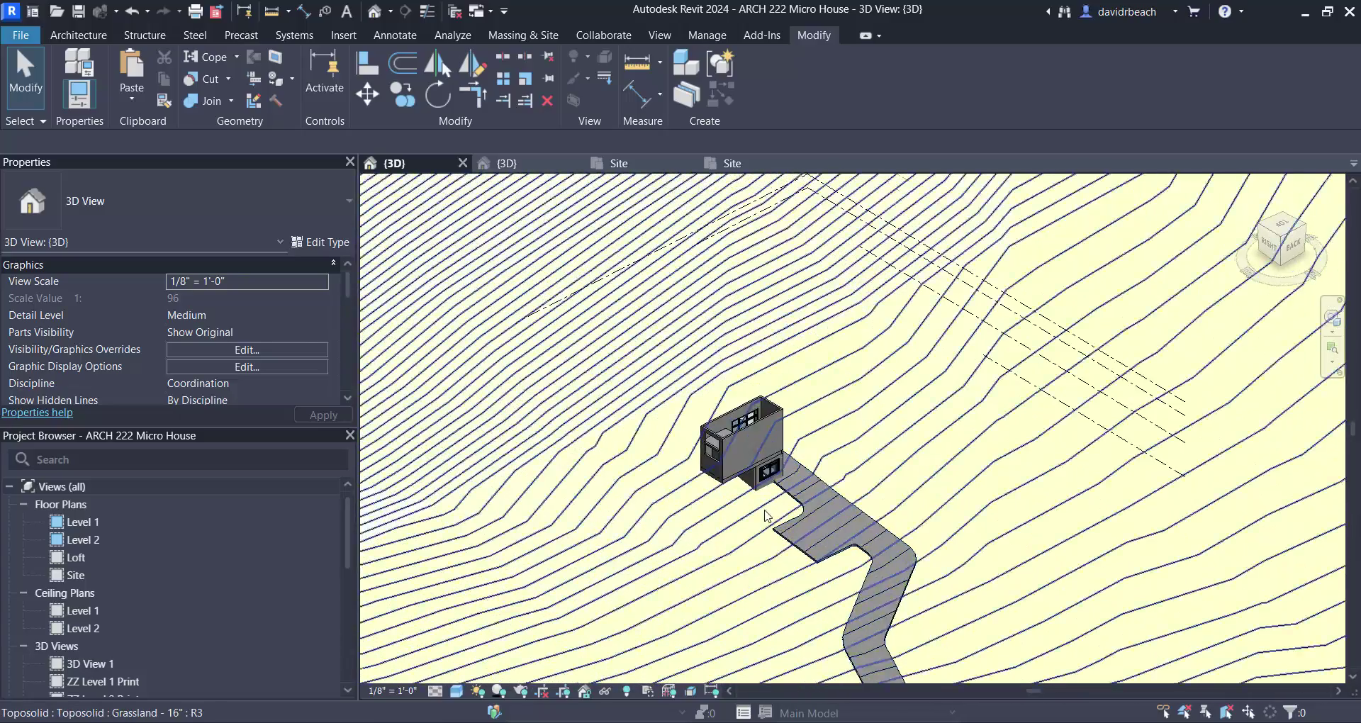
pyautogui.scroll(5, 766, 516)
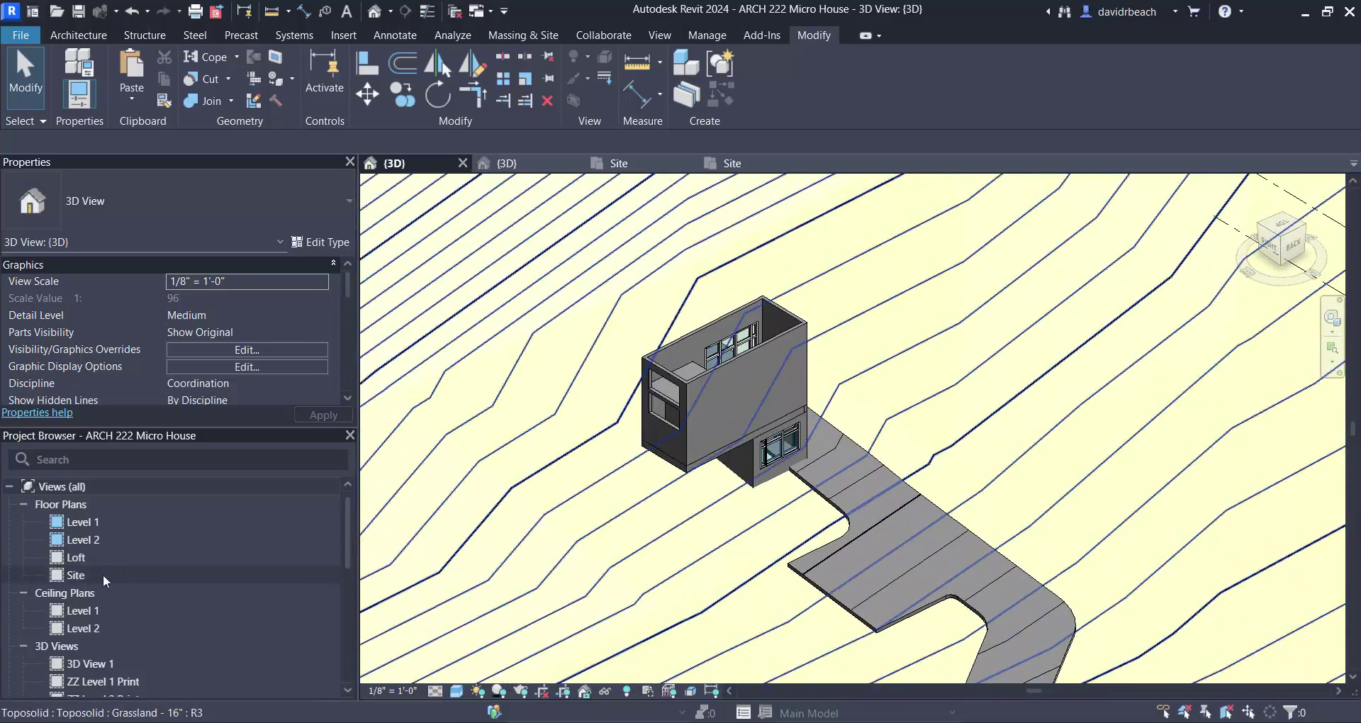
# Open the Micro House Site floor plan and examine where the house overlaps the driveway
pyautogui.doubleClick(75, 575)
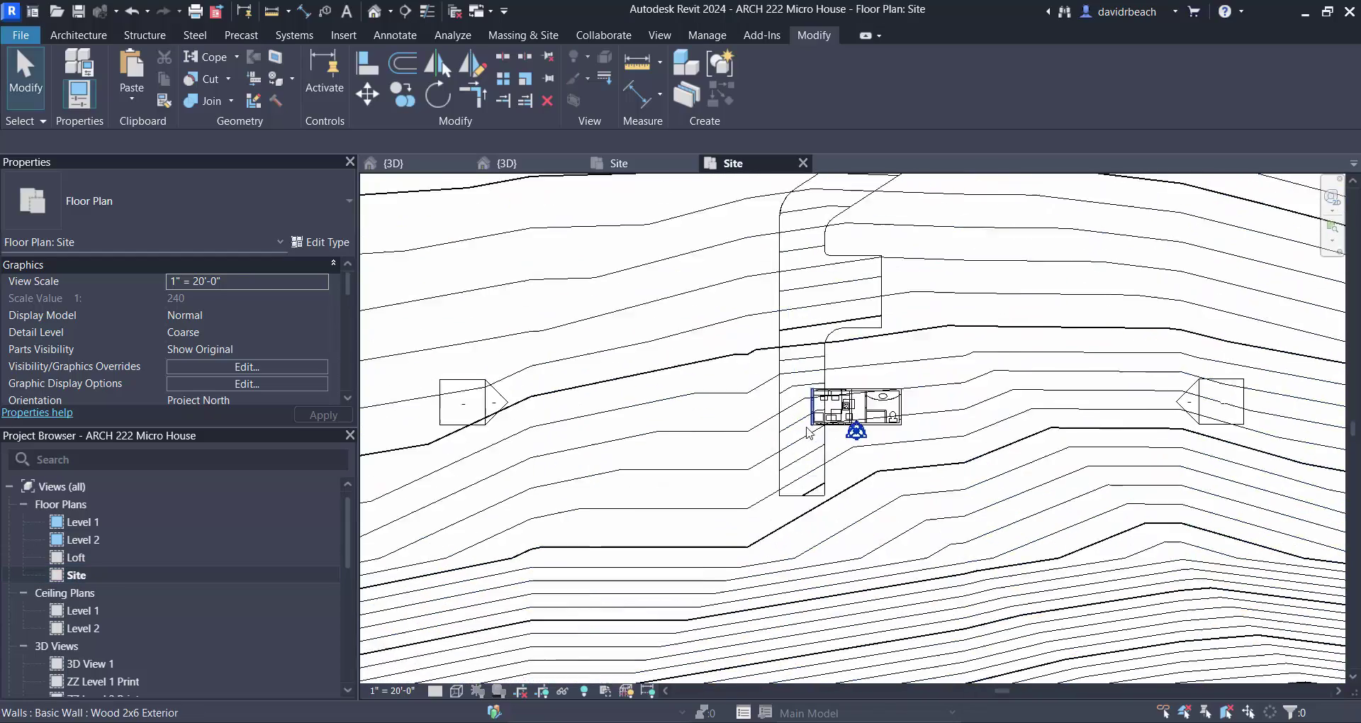
pyautogui.scroll(2, 808, 432)
pyautogui.click(457, 691)
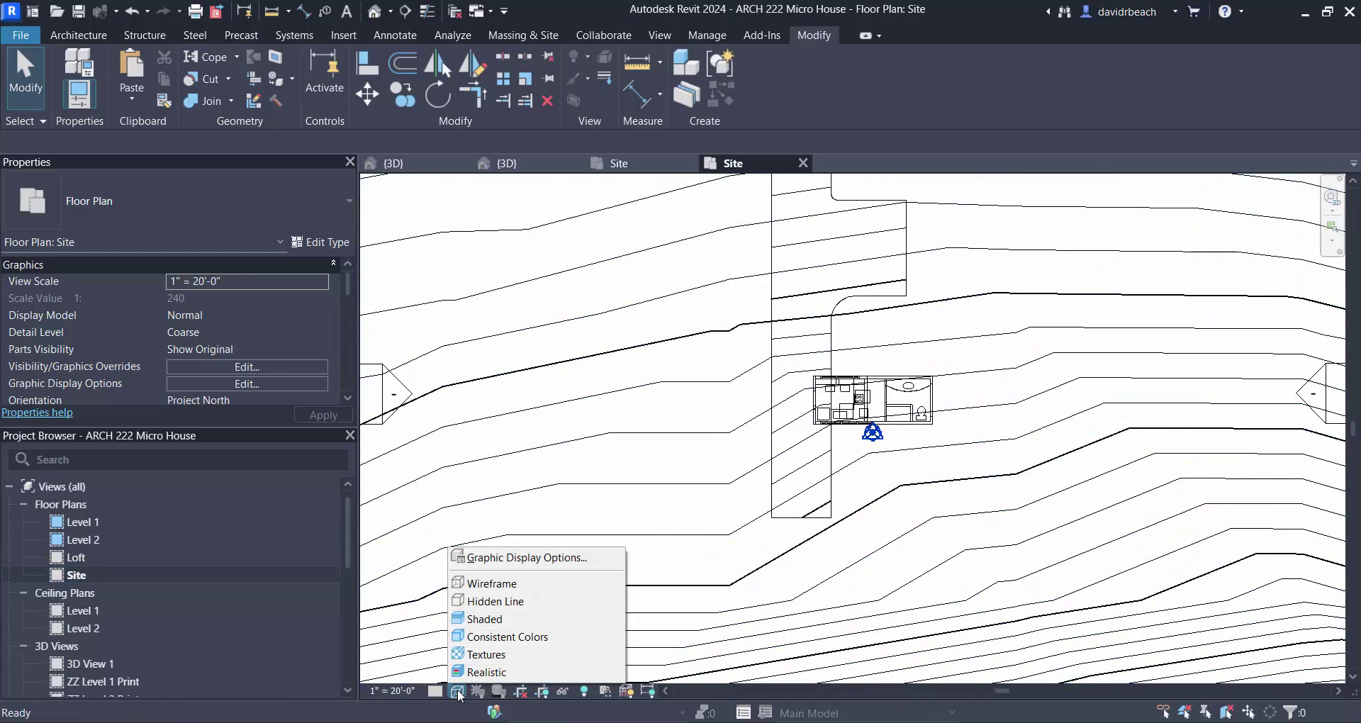
pyautogui.click(787, 448)
pyautogui.scroll(-3, 775, 468)
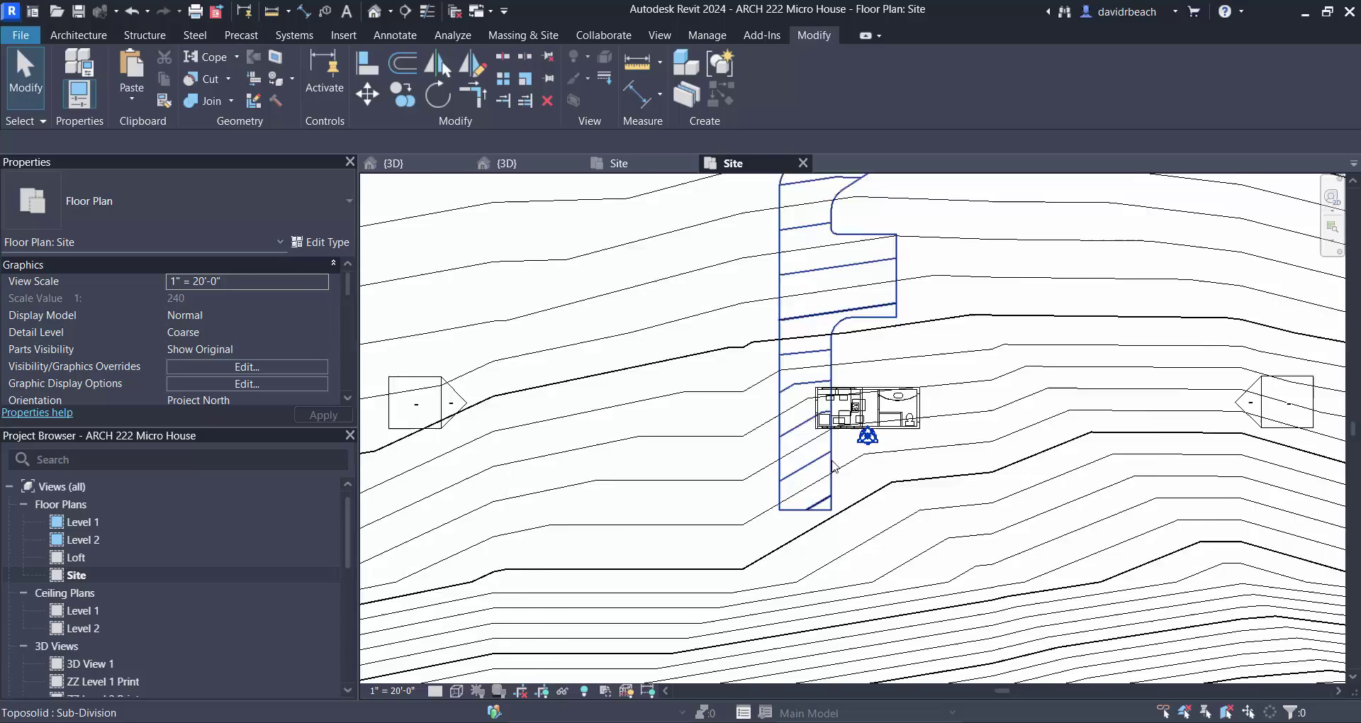
pyautogui.scroll(3, 811, 474)
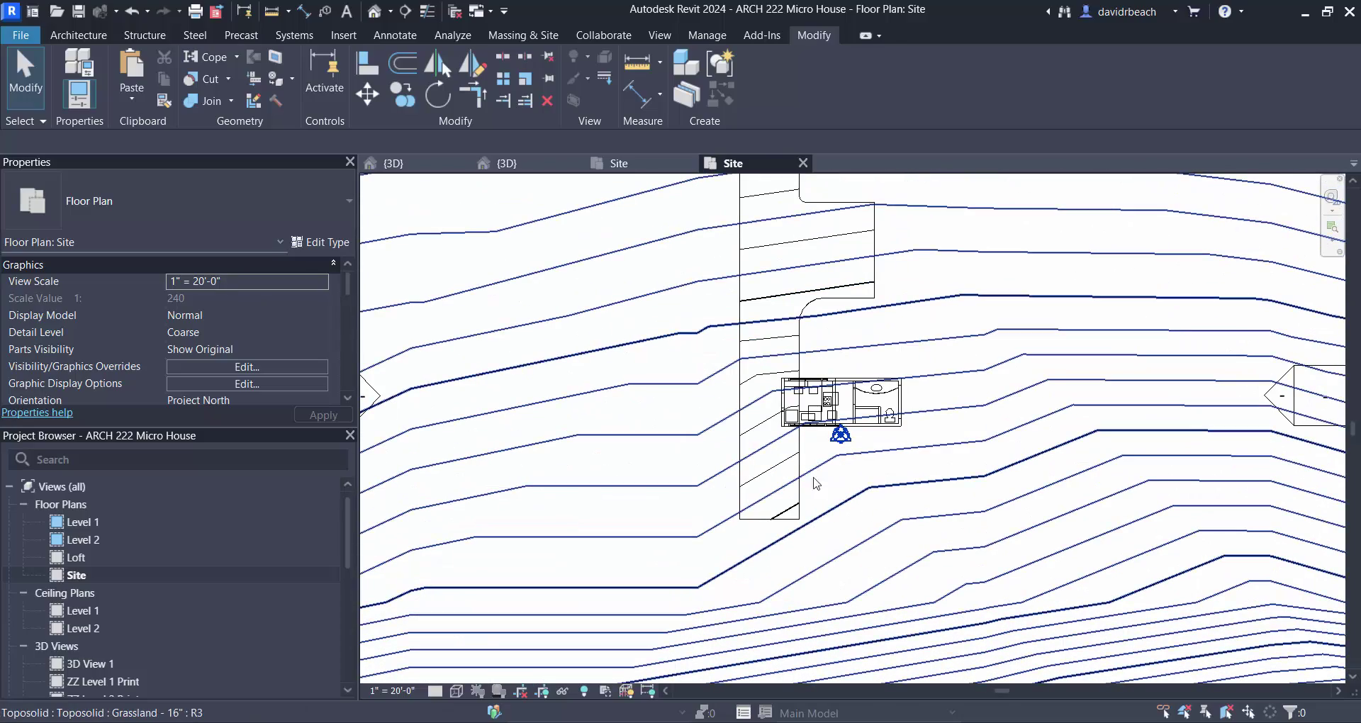
# Move the toposolid and its sub-divisions from the driveway's end corner to the wall endpoint on the house's exterior Wood 2x6 wall
pyautogui.click(797, 505)
pyautogui.scroll(5, 785, 480)
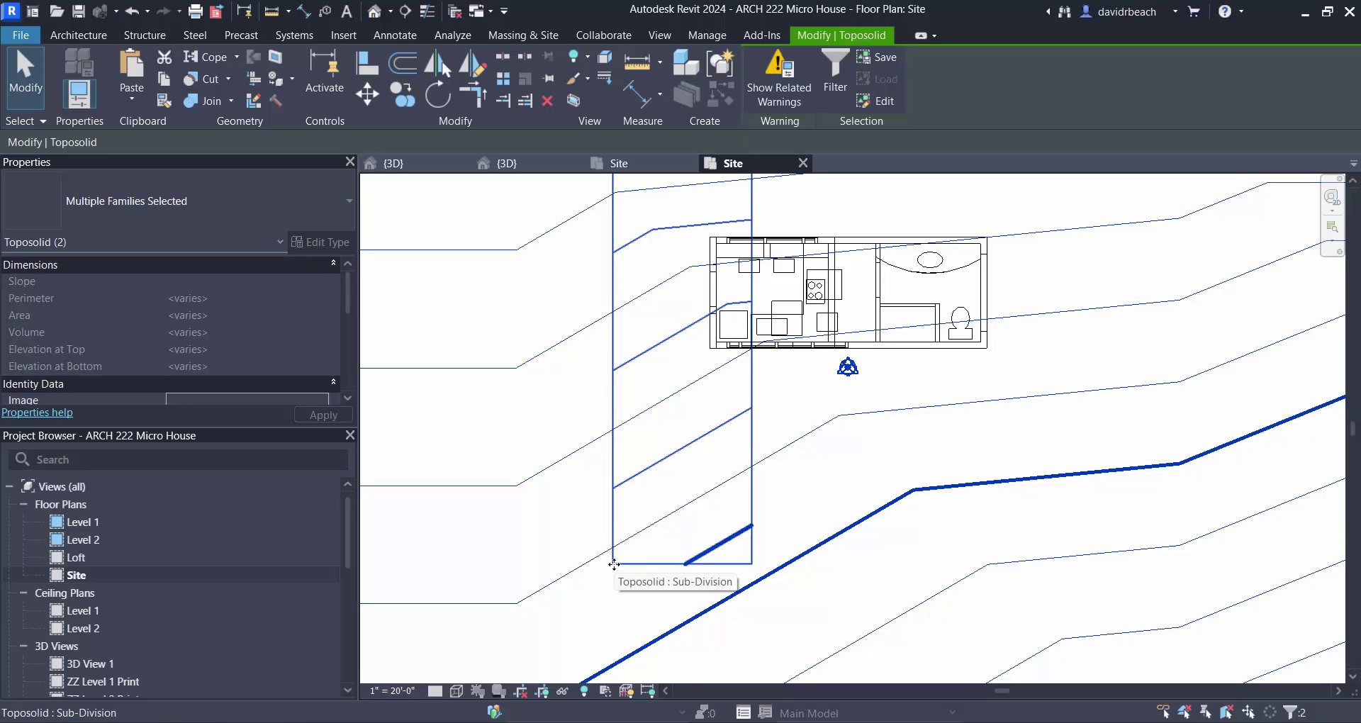
pyautogui.scroll(4, 809, 362)
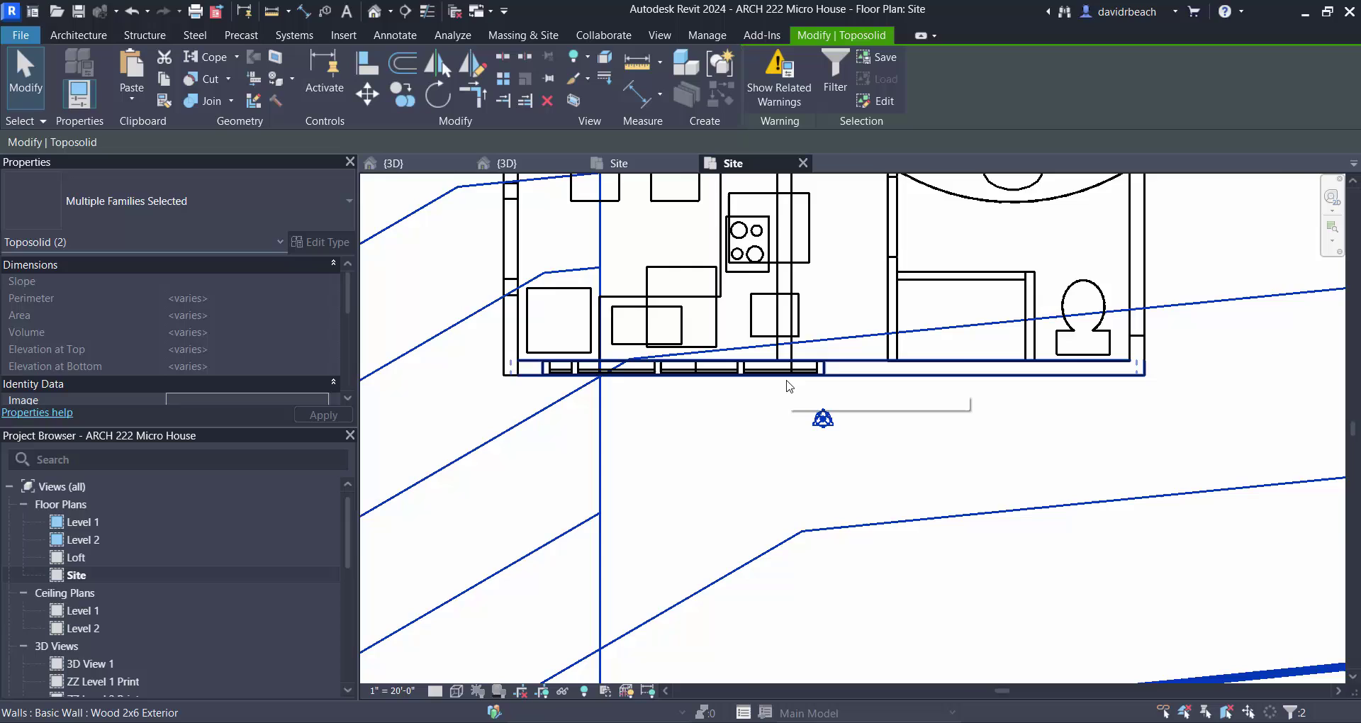
pyautogui.scroll(-3, 787, 390)
pyautogui.scroll(-2, 784, 392)
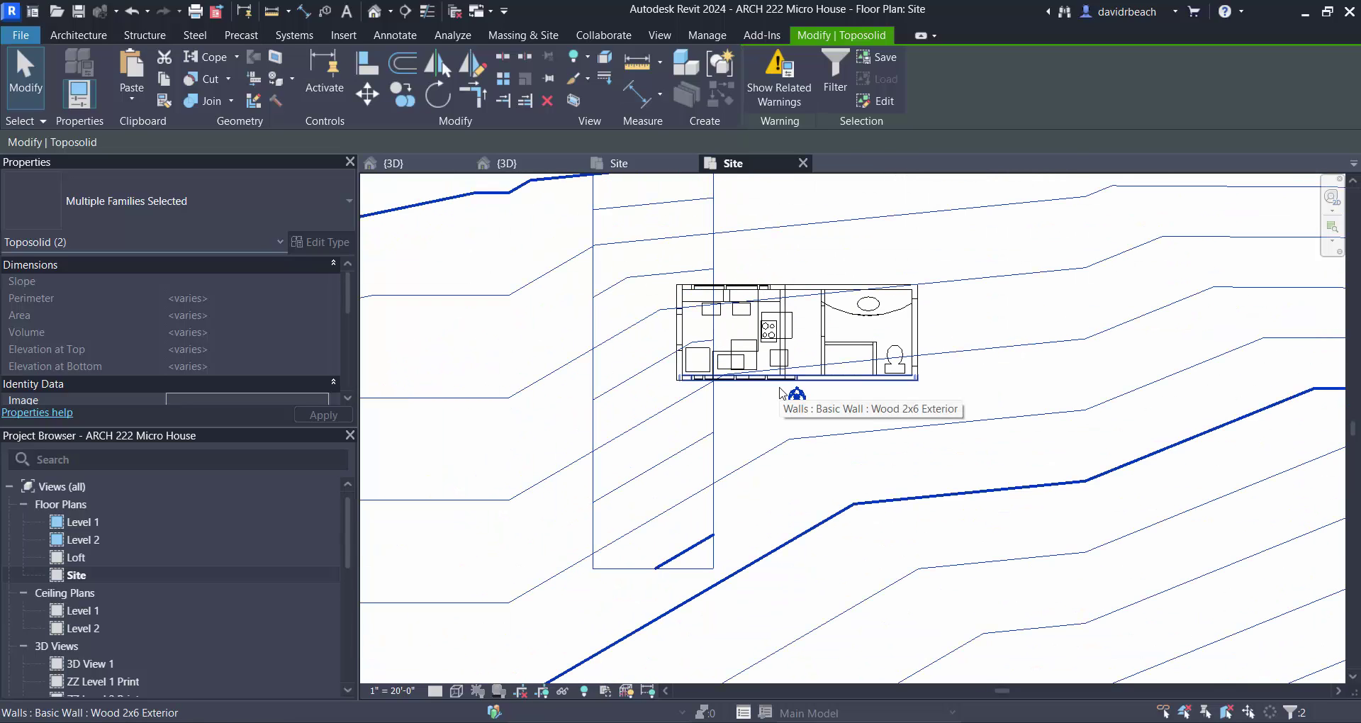
pyautogui.click(366, 94)
pyautogui.click(595, 565)
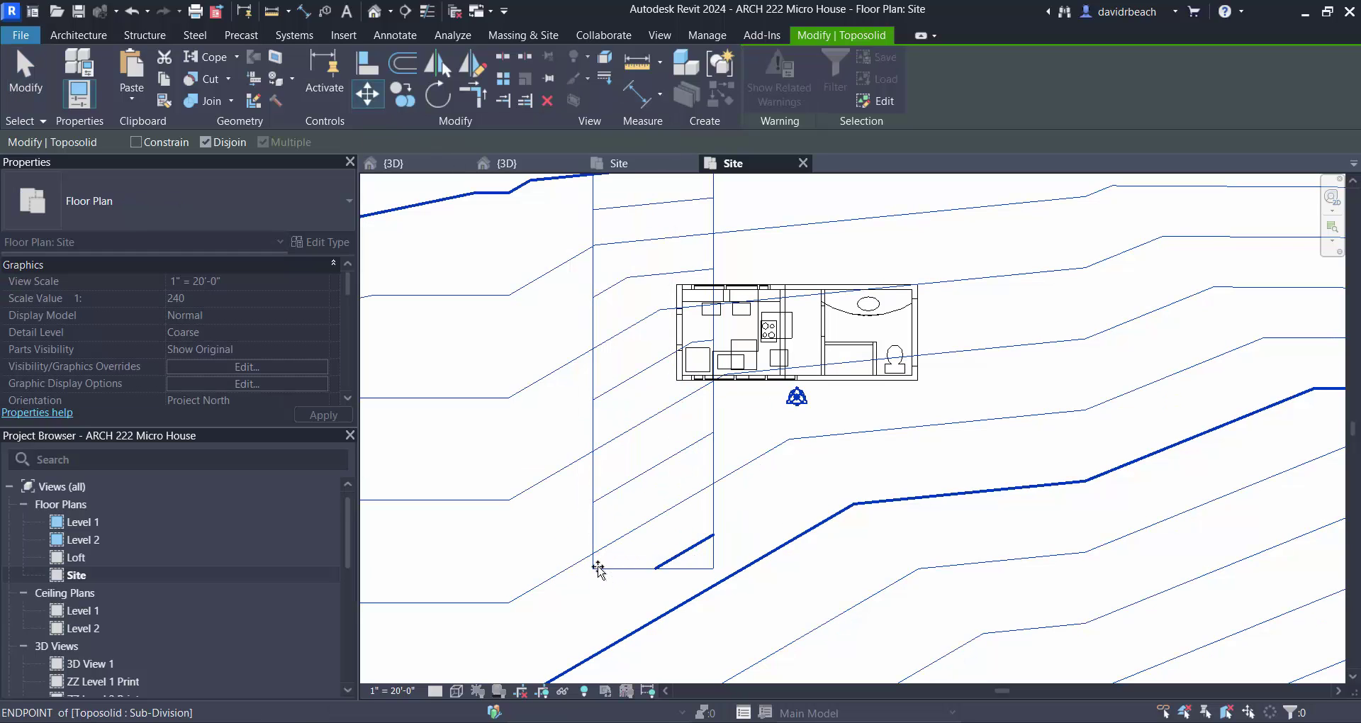
pyautogui.scroll(8, 716, 426)
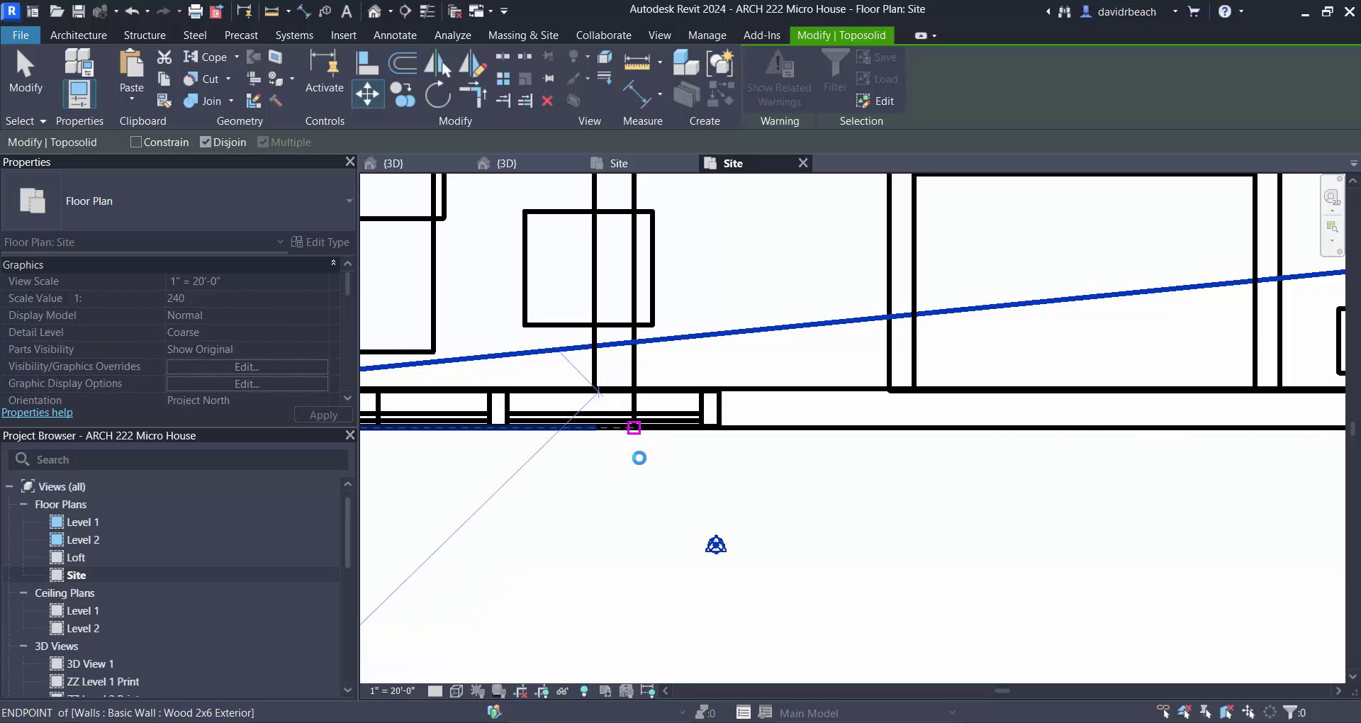
pyautogui.click(634, 428)
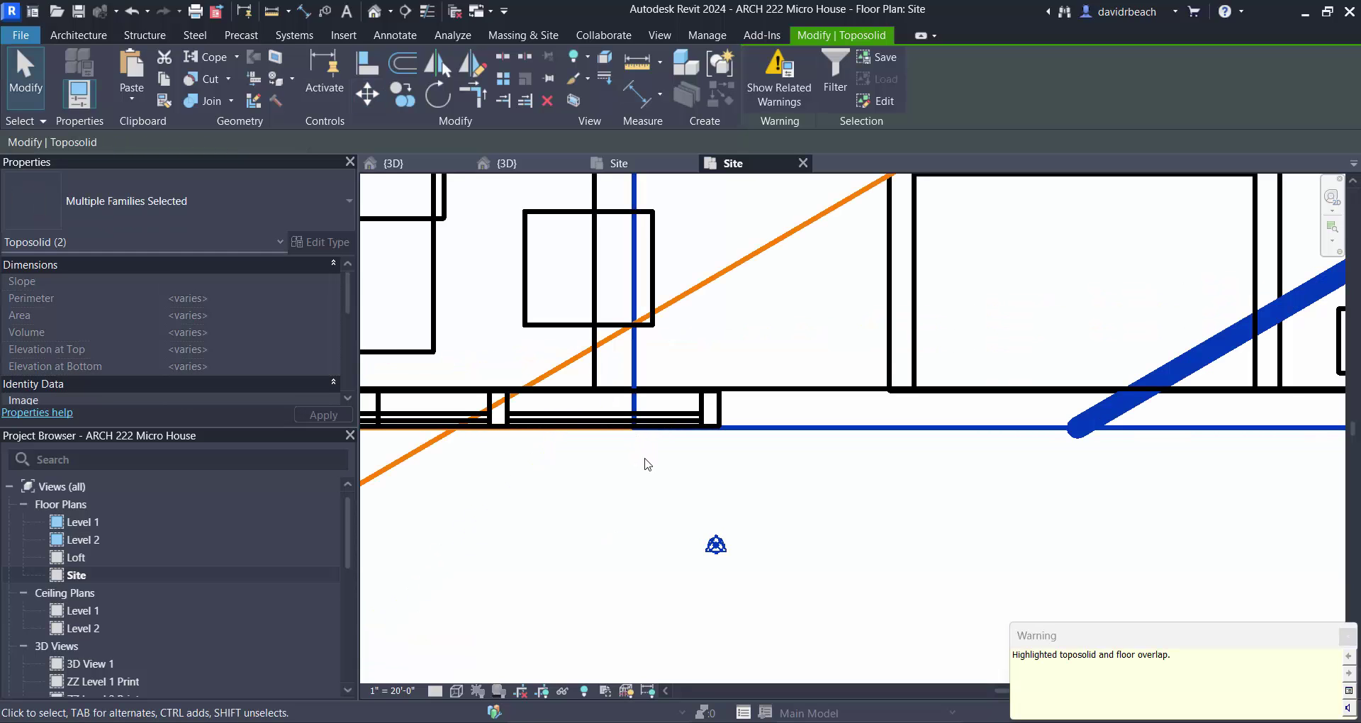
pyautogui.click(853, 445)
pyautogui.scroll(-4, 858, 429)
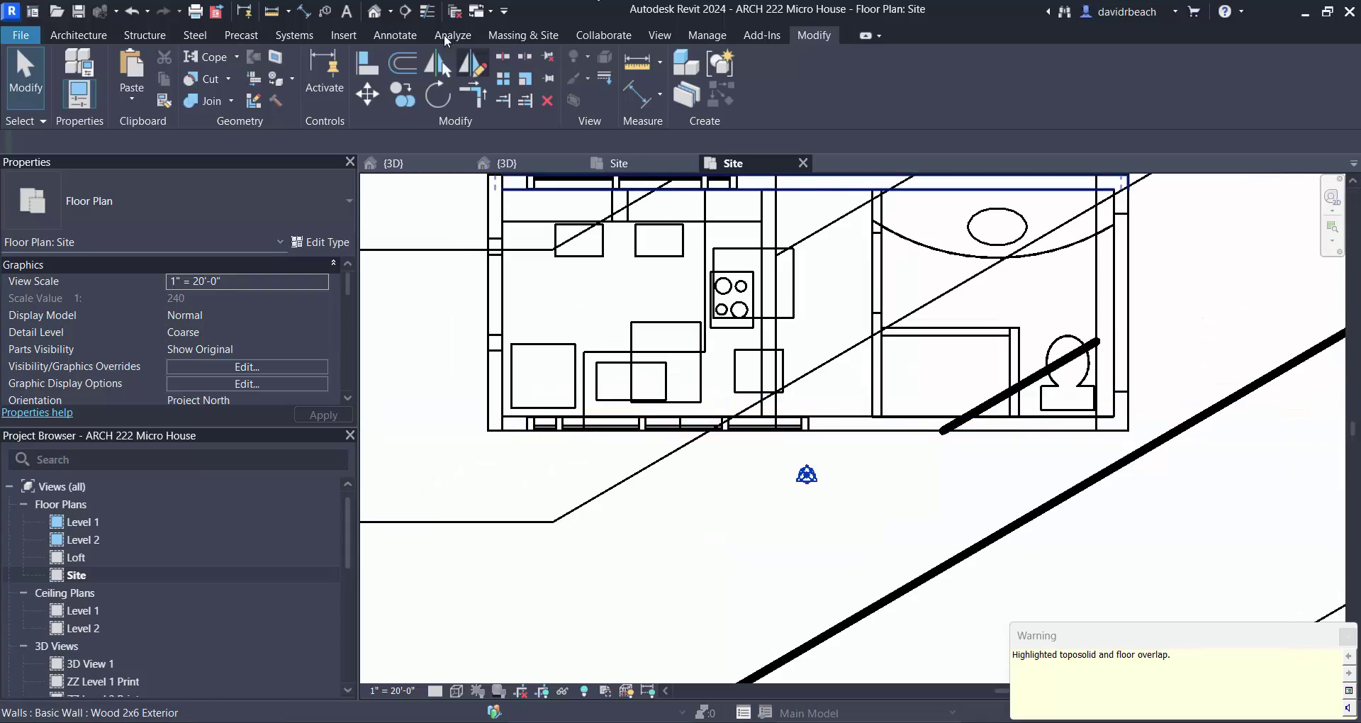
# Open the default 3D view and check the shifted driveway against the house
pyautogui.click(381, 14)
pyautogui.keyDown('shift'); pyautogui.moveTo(878, 499); pyautogui.dragTo(749, 504, button='middle'); pyautogui.keyUp('shift')
# In the Site floor plan, draw a vertical building section through the house's kitchen end, from above the house to below it
pyautogui.doubleClick(78, 579)
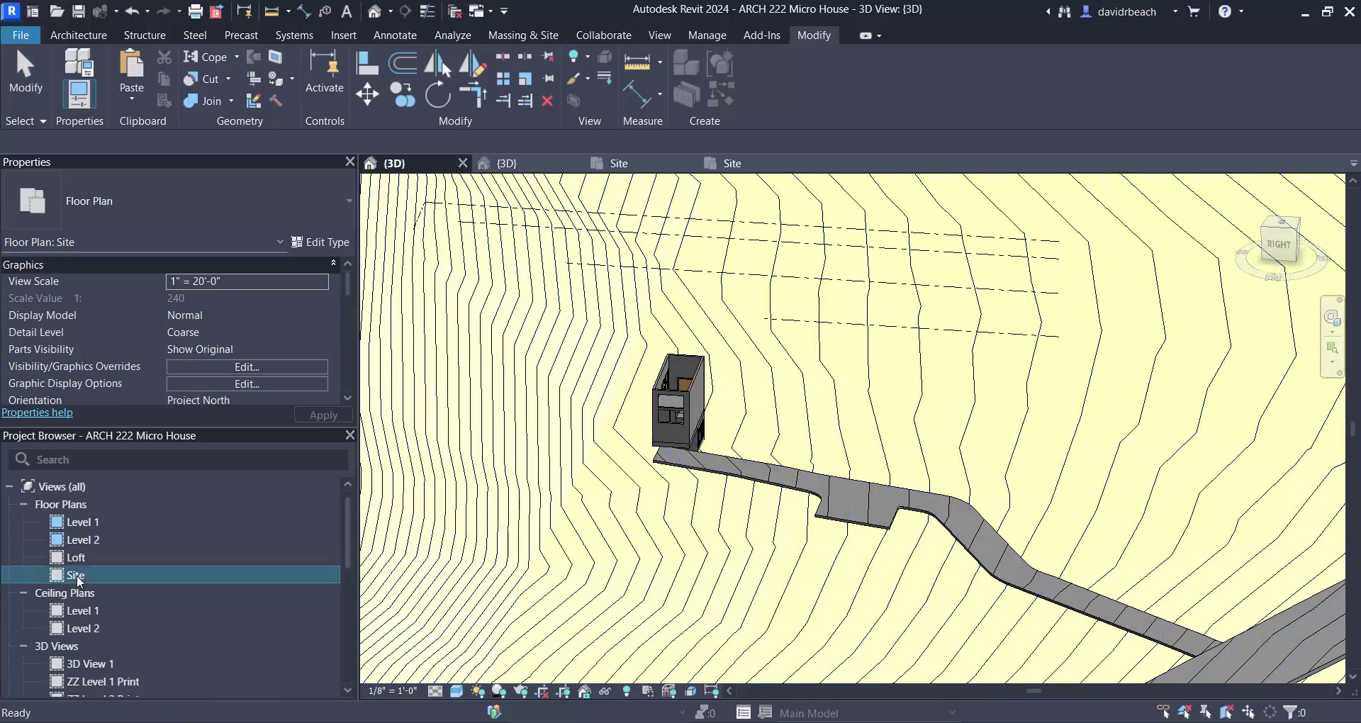
pyautogui.scroll(-4, 865, 418)
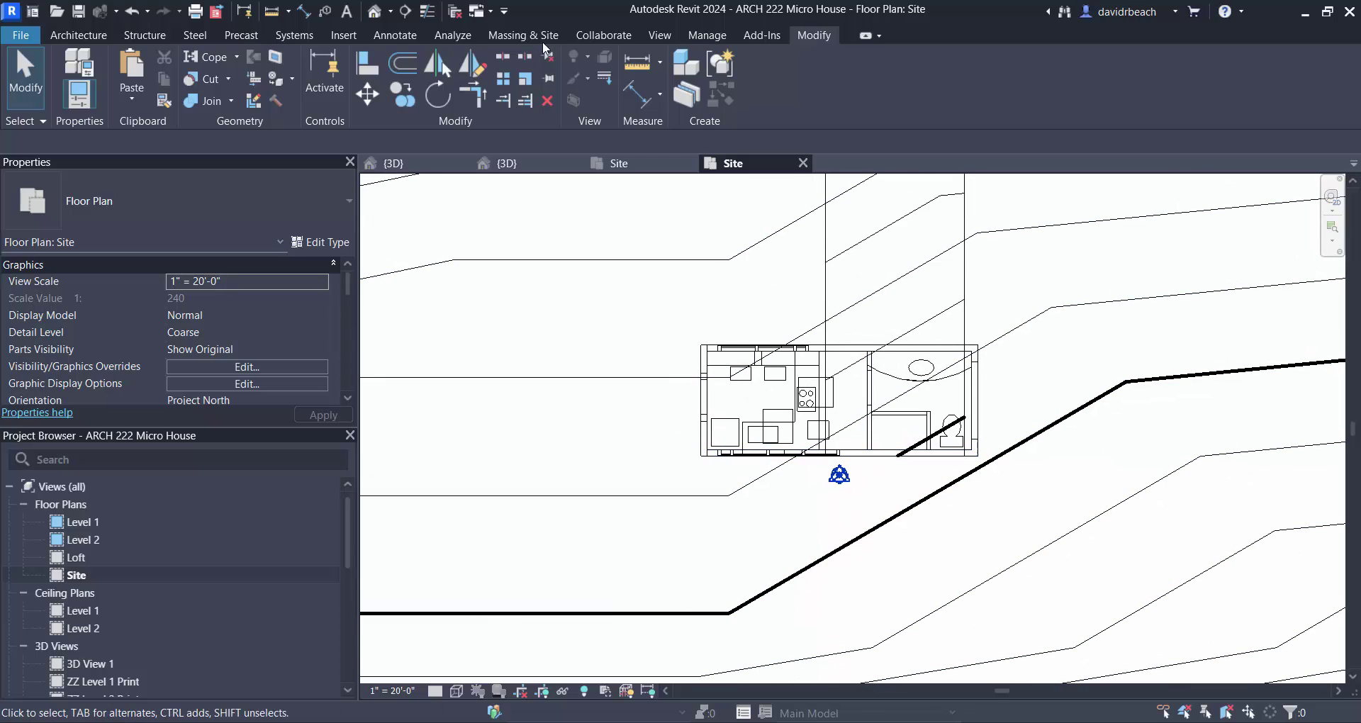
pyautogui.click(405, 10)
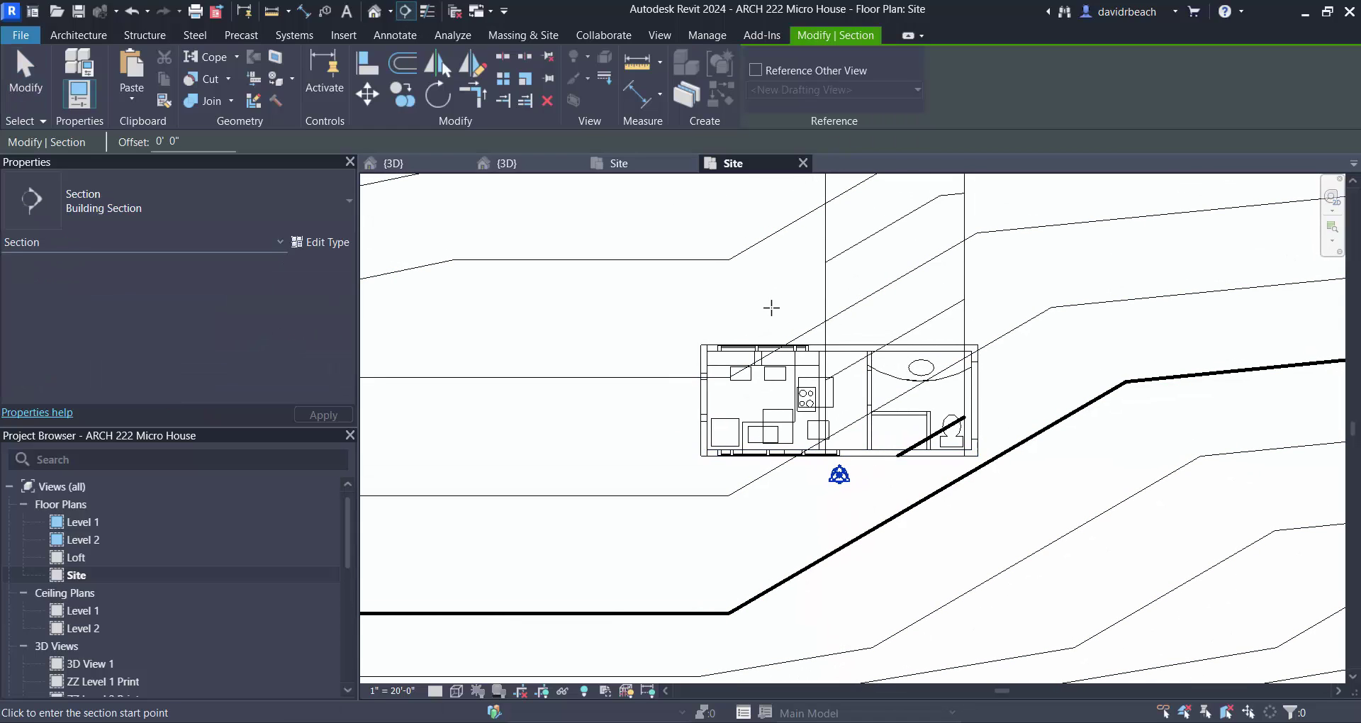
pyautogui.click(777, 311)
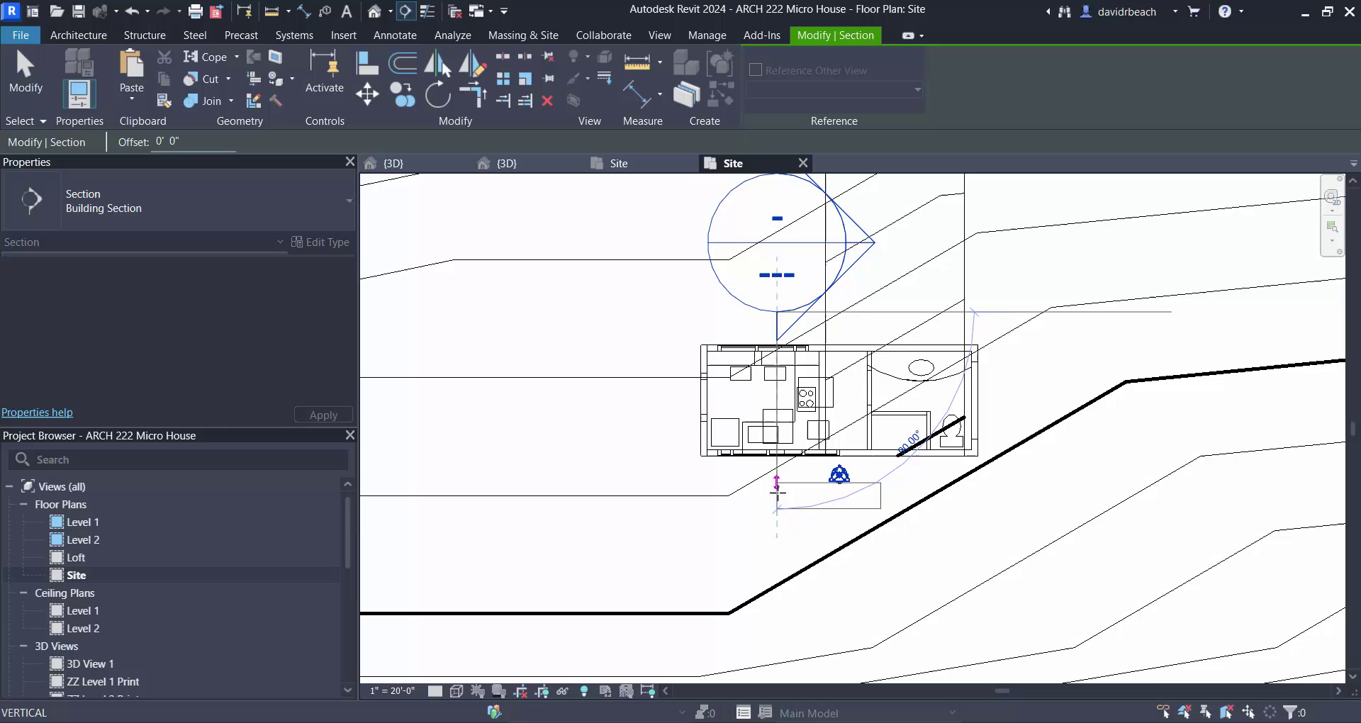
pyautogui.click(775, 519)
pyautogui.press('Escape')
pyautogui.press('Escape')
pyautogui.scroll(-3, 672, 496)
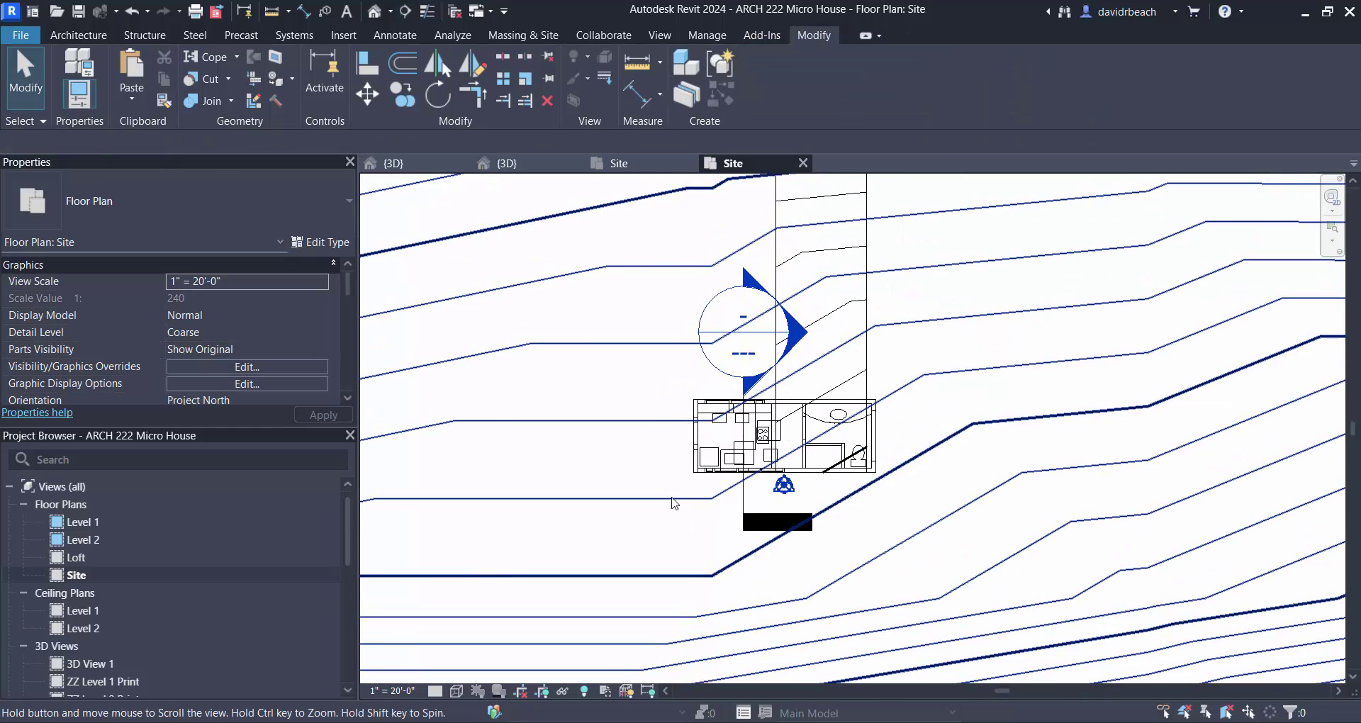
pyautogui.scroll(2, 736, 460)
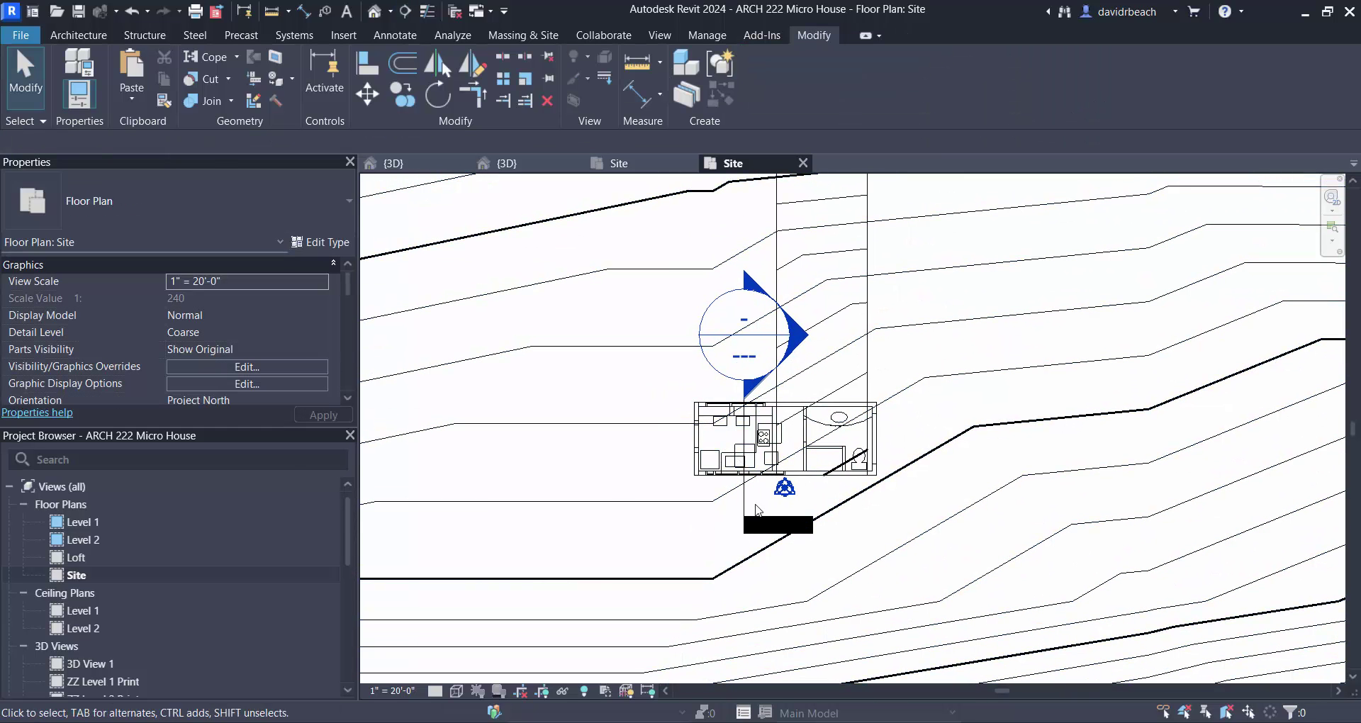
pyautogui.scroll(2, 793, 344)
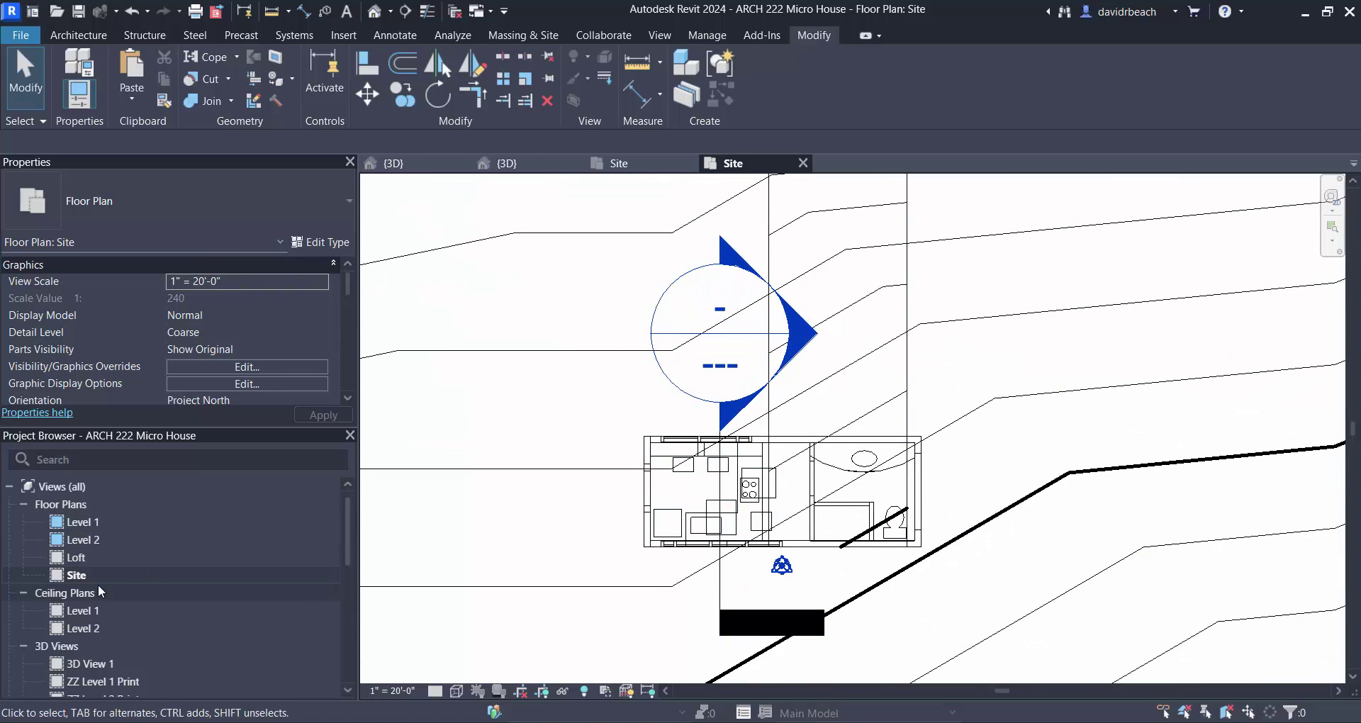
# Expand the building sections in the project views and open Section 1
pyautogui.scroll(-5, 142, 609)
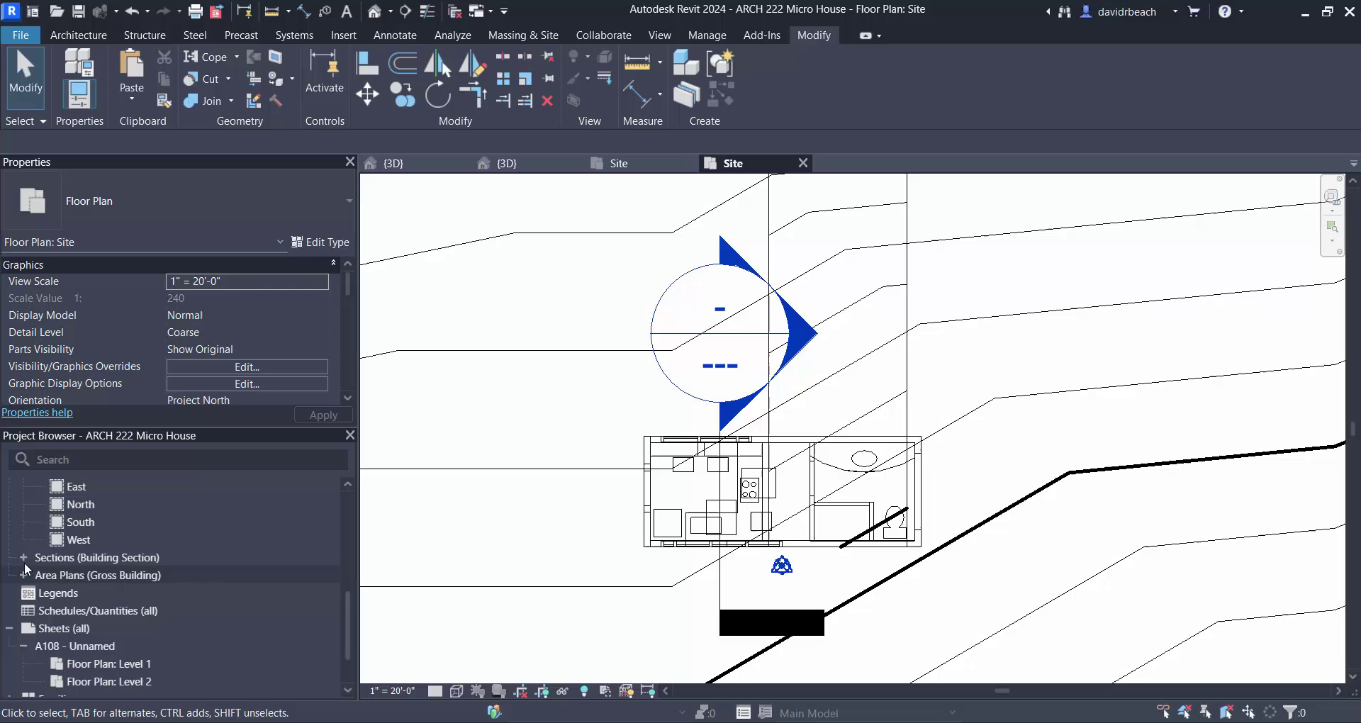
pyautogui.click(99, 558)
pyautogui.doubleClick(96, 577)
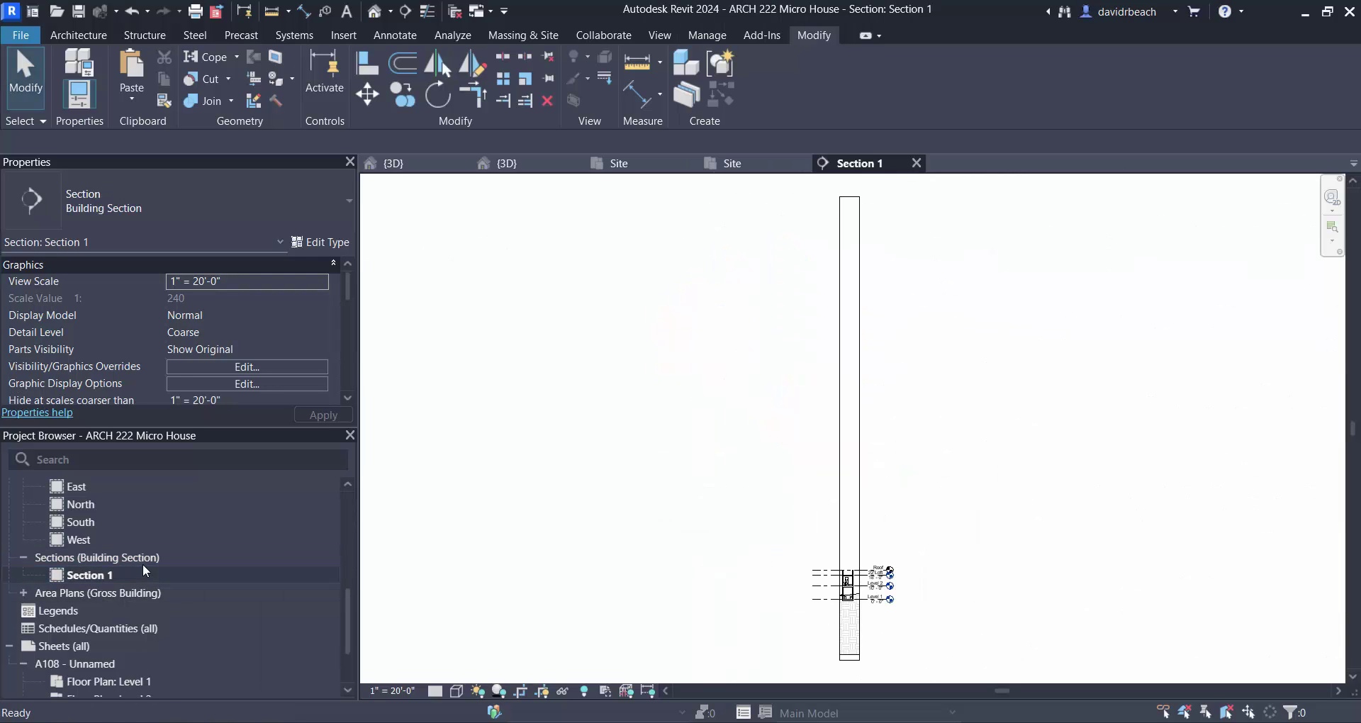
# Shorten the section's crop region from above and below so that it frames the house and the ground around it
pyautogui.click(841, 390)
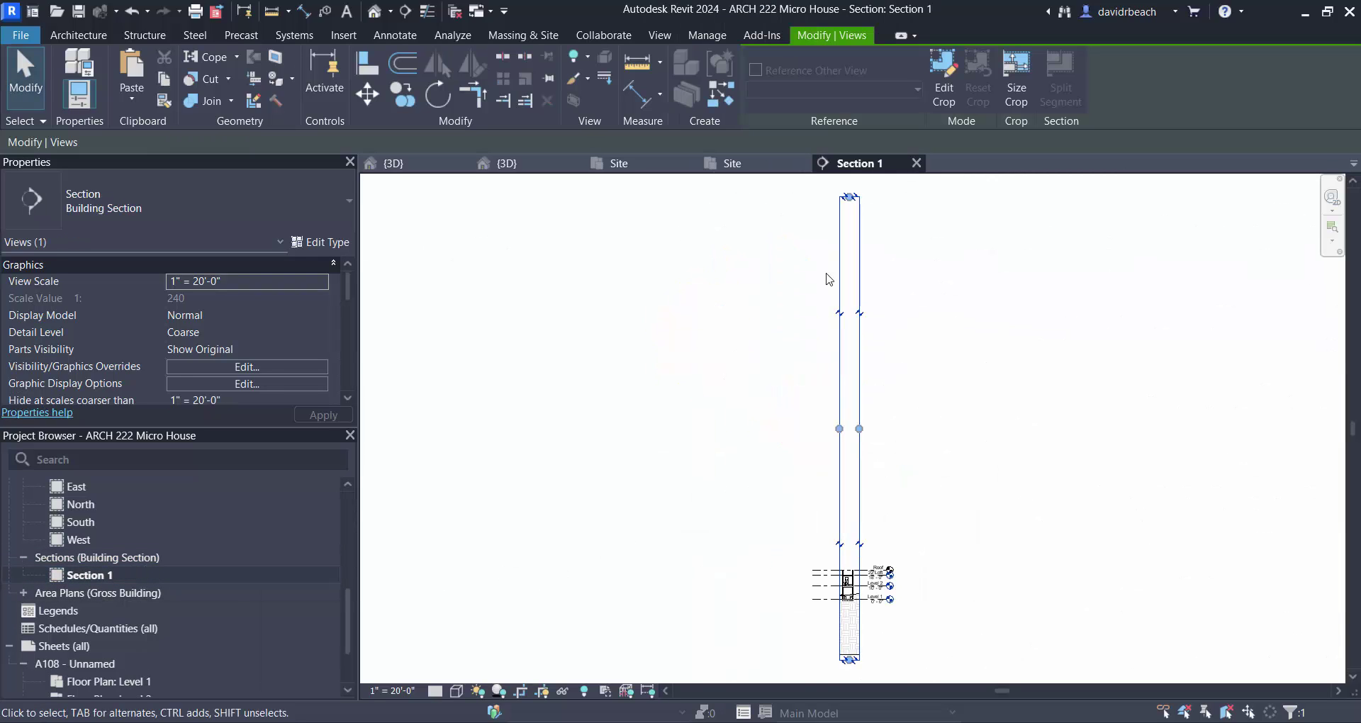
pyautogui.scroll(2, 864, 286)
pyautogui.moveTo(863, 286); pyautogui.dragTo(863, 291, button='middle')
pyautogui.moveTo(852, 228); pyautogui.dragTo(845, 305)
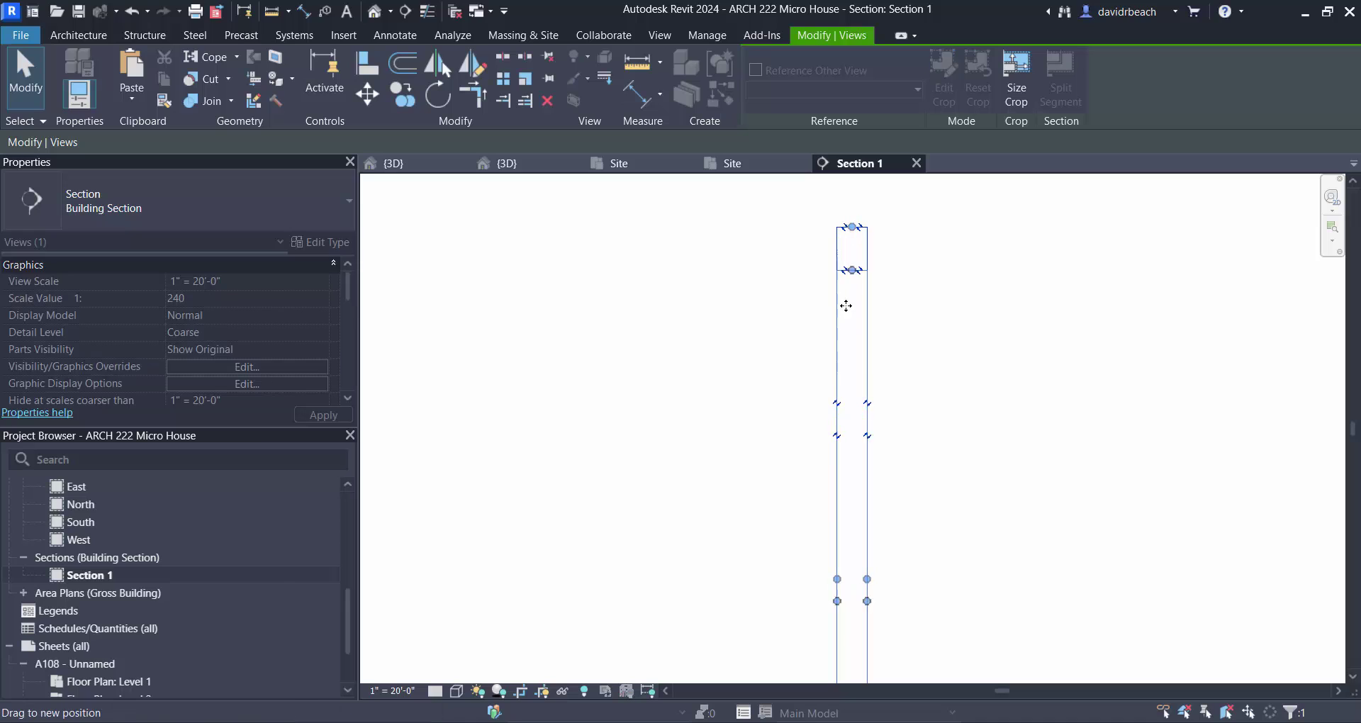
pyautogui.moveTo(838, 556); pyautogui.dragTo(839, 554)
pyautogui.moveTo(768, 505); pyautogui.dragTo(775, 248, button='middle')
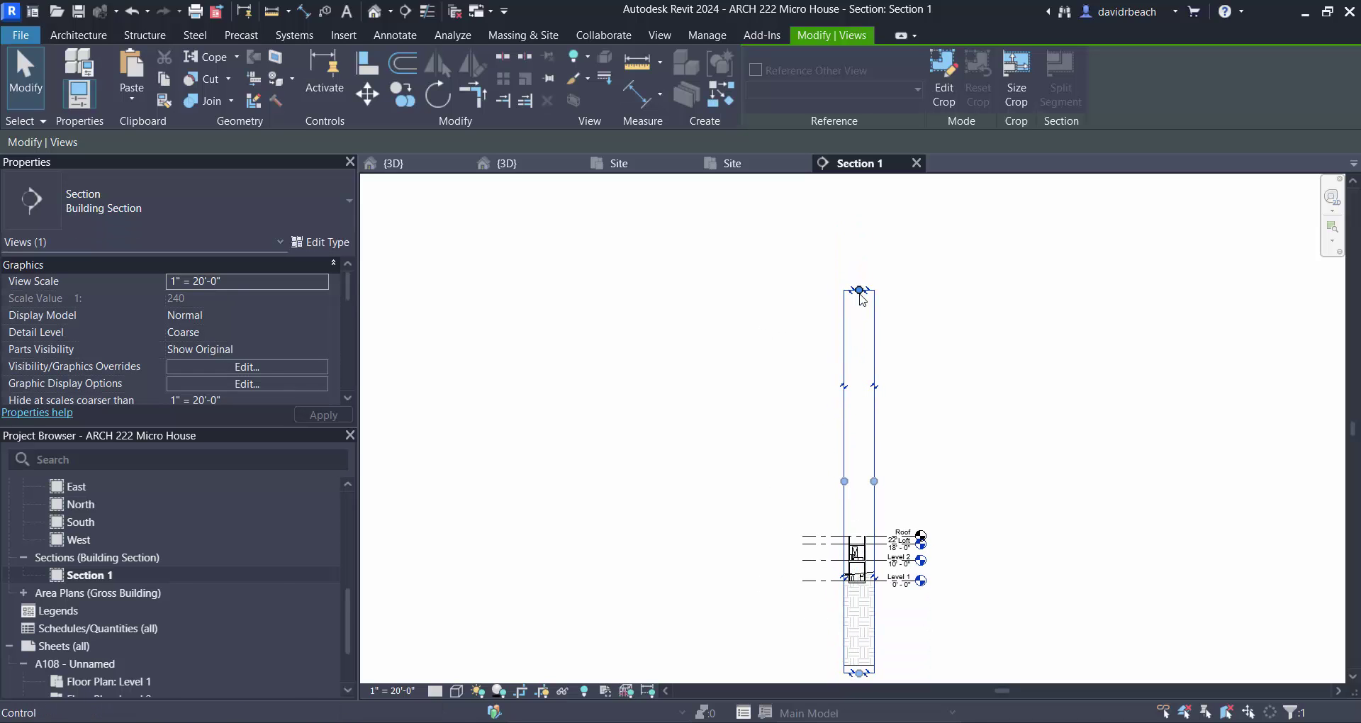
pyautogui.moveTo(859, 290); pyautogui.dragTo(858, 385)
pyautogui.moveTo(853, 521); pyautogui.dragTo(854, 517)
pyautogui.moveTo(875, 677); pyautogui.dragTo(878, 579, button='middle')
pyautogui.scroll(2, 878, 579)
pyautogui.moveTo(854, 578); pyautogui.dragTo(846, 455)
pyautogui.scroll(5, 858, 410)
pyautogui.click(1049, 483)
# Move the Grassland toposolid straight down about 4'-6", from the driveway sub-division's endpoint to the edge of the house's ground floor slab
pyautogui.moveTo(807, 416); pyautogui.dragTo(821, 450, button='middle')
pyautogui.scroll(1, 821, 450)
pyautogui.scroll(1, 823, 454)
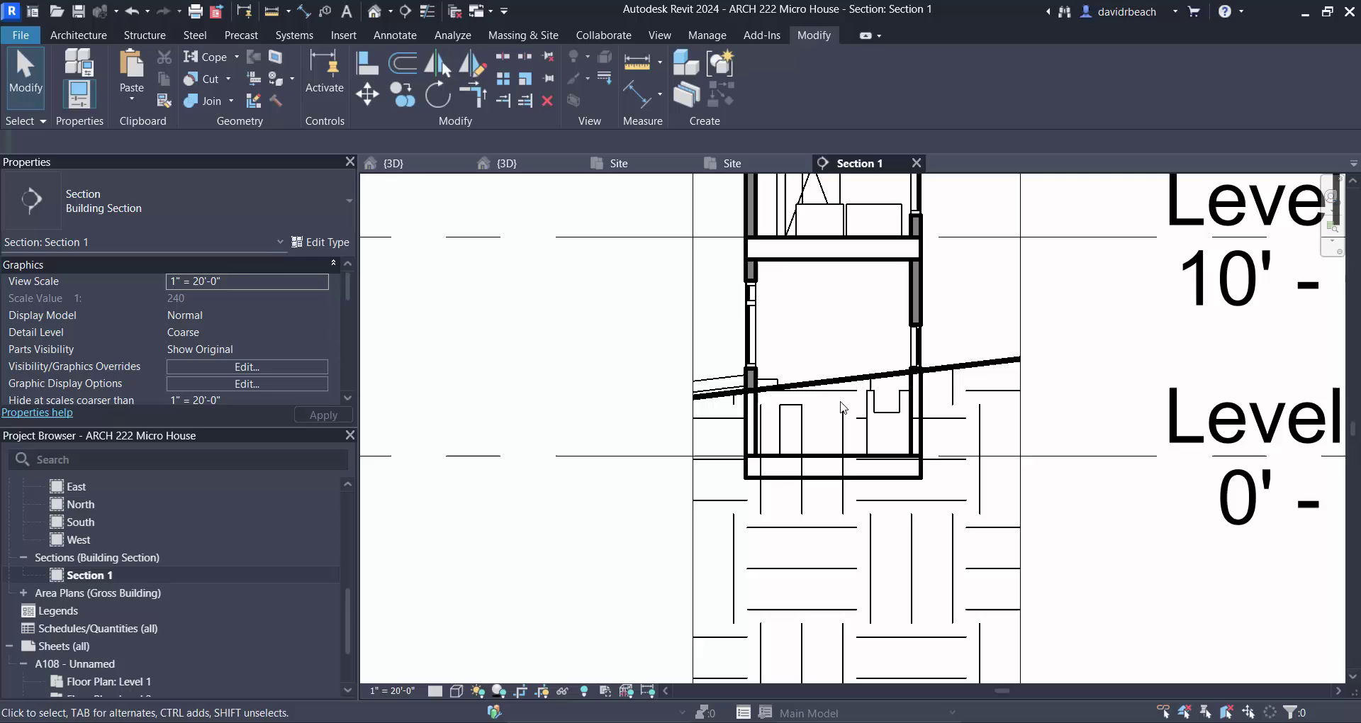
pyautogui.click(979, 364)
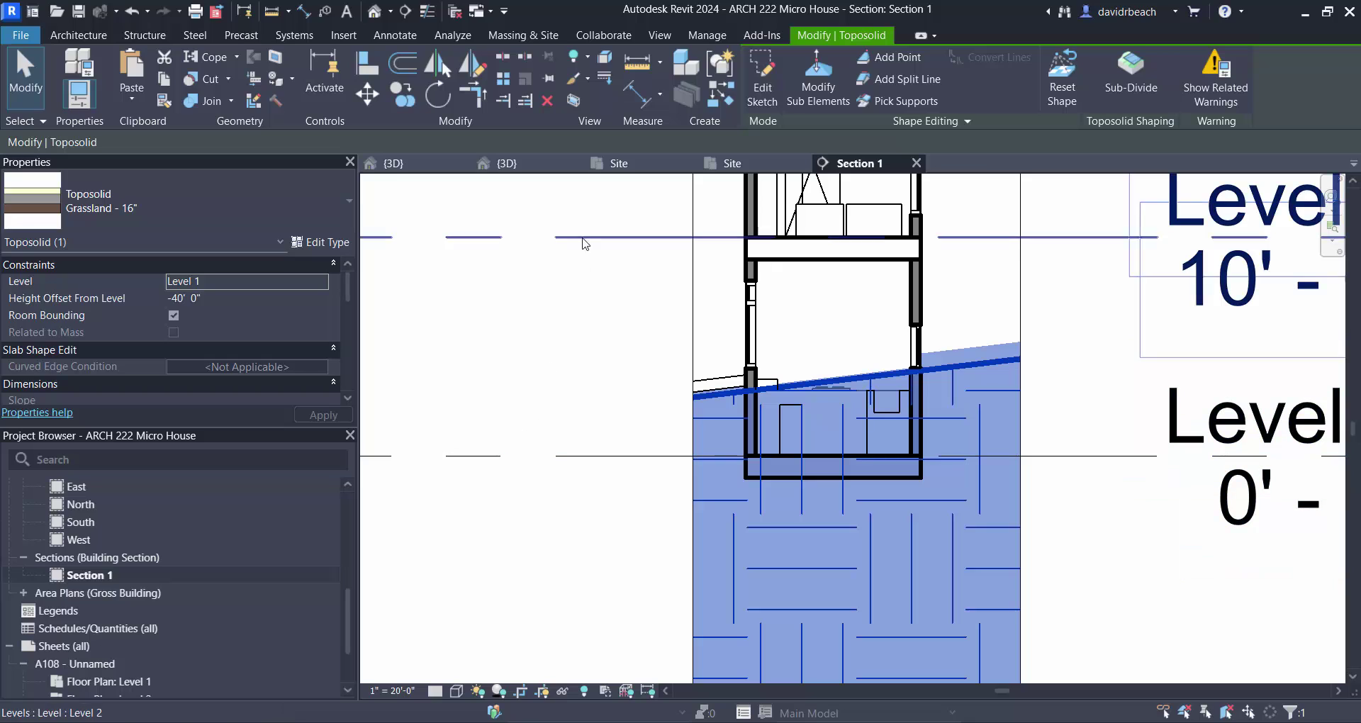
pyautogui.click(368, 94)
pyautogui.scroll(6, 952, 364)
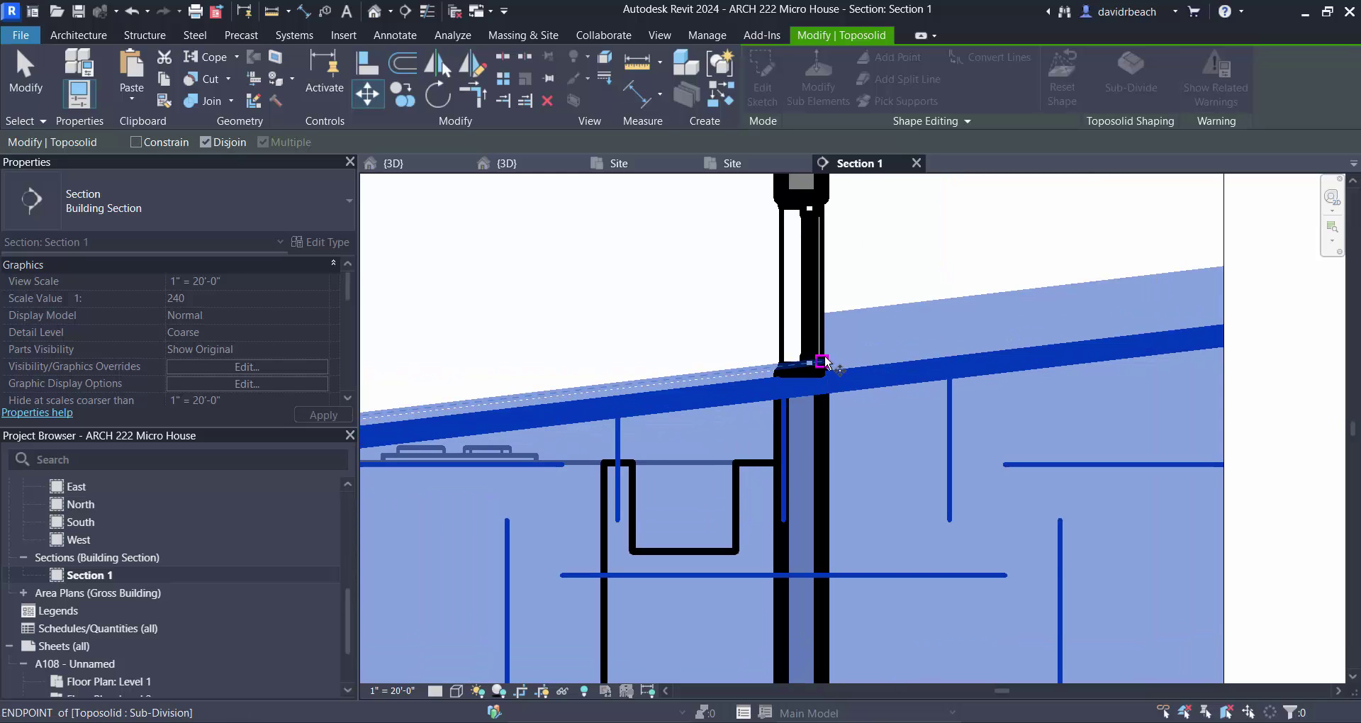
pyautogui.click(825, 359)
pyautogui.scroll(-1, 911, 508)
pyautogui.moveTo(911, 508); pyautogui.dragTo(948, 269, button='middle')
pyautogui.scroll(3, 870, 473)
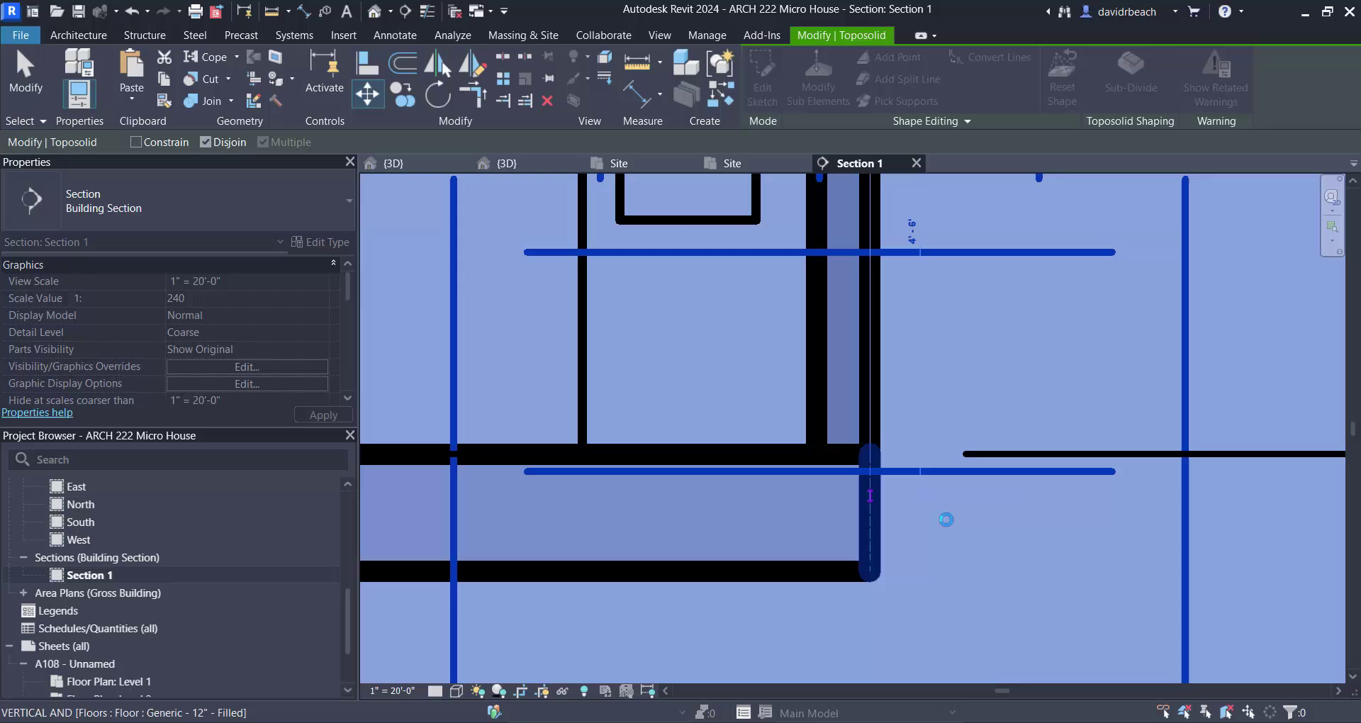
pyautogui.click(870, 494)
pyautogui.press('Escape')
pyautogui.scroll(-5, 943, 525)
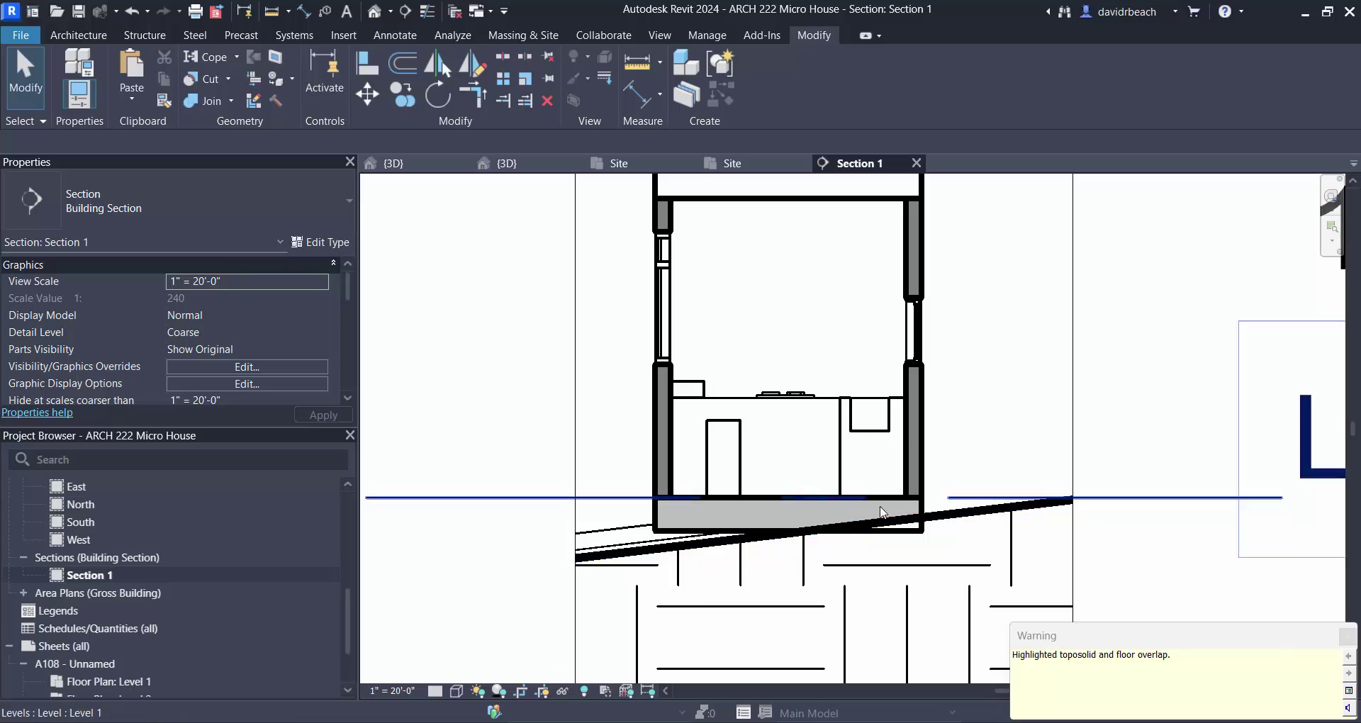
# Open the default 3D view and examine how the ground floor slab meets the lowered terrain and driveway
pyautogui.click(374, 12)
pyautogui.scroll(5, 568, 461)
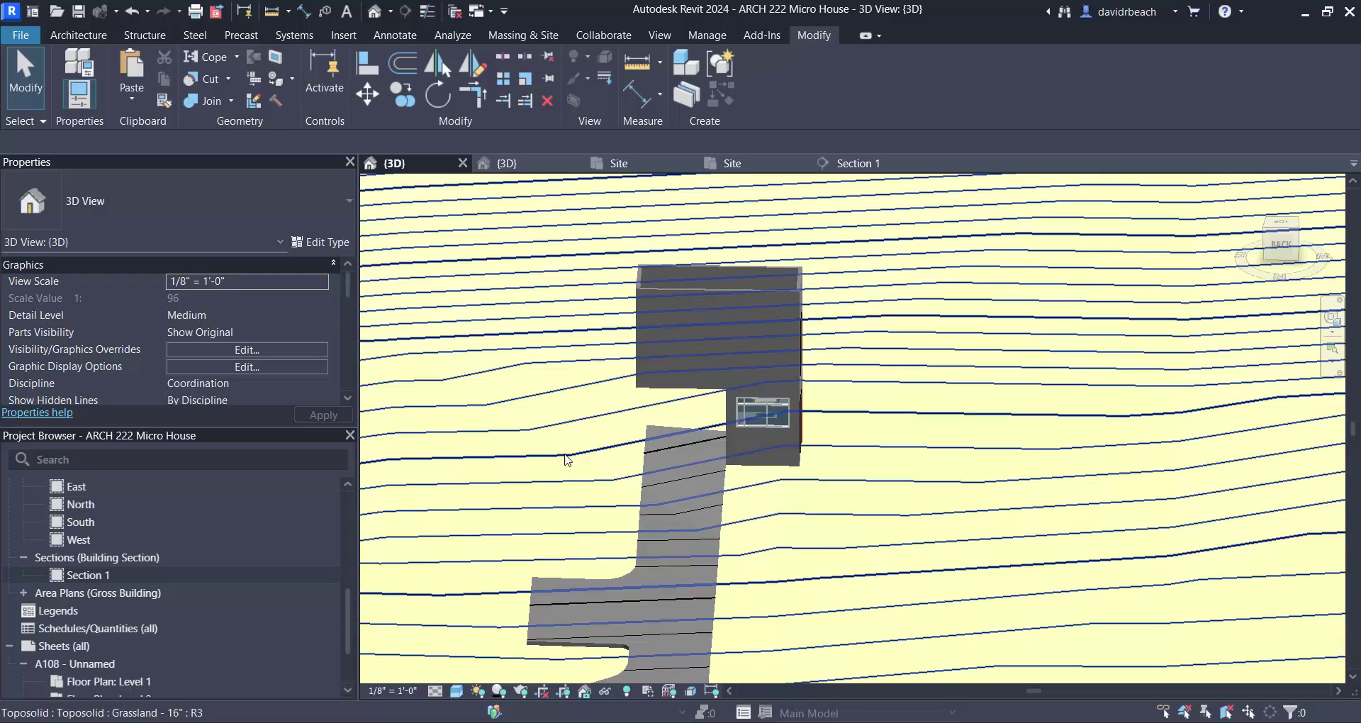
pyautogui.scroll(5, 699, 465)
pyautogui.click(826, 457)
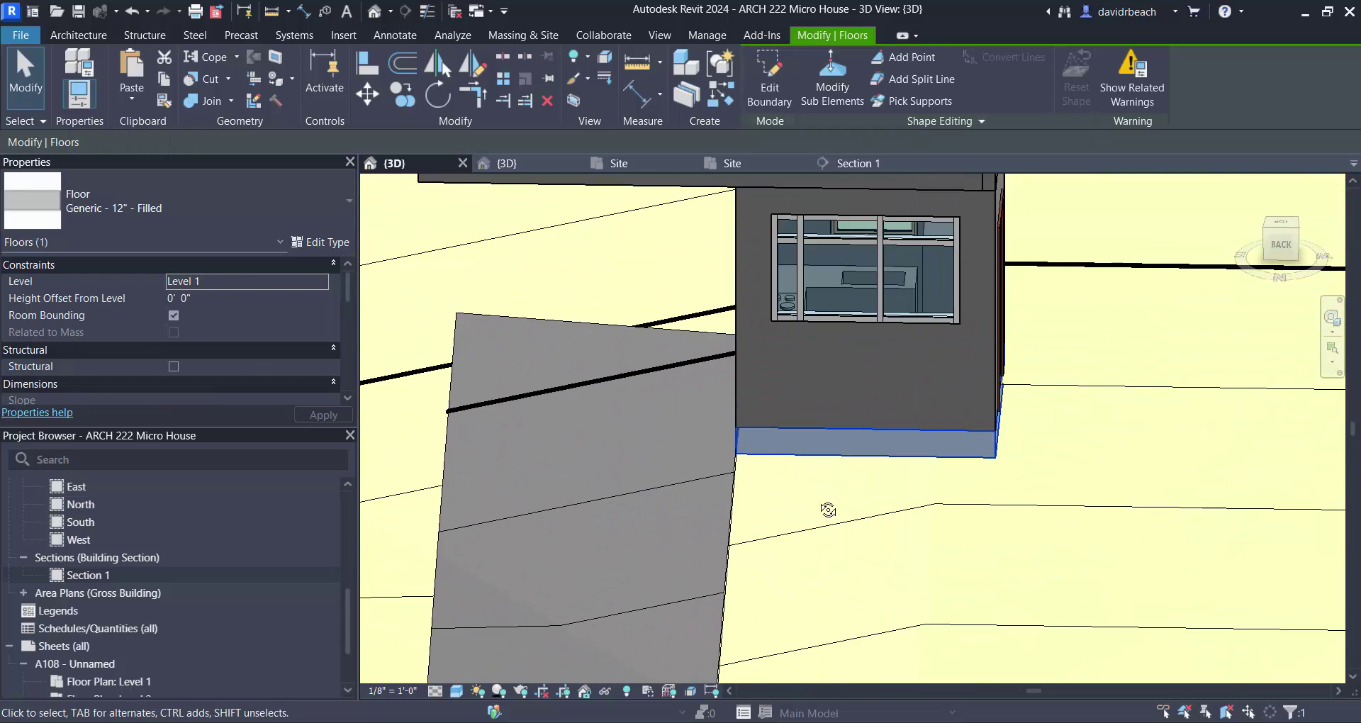
pyautogui.keyDown('shift'); pyautogui.moveTo(828, 511); pyautogui.dragTo(717, 517, button='middle'); pyautogui.keyUp('shift')
pyautogui.scroll(2, 715, 511)
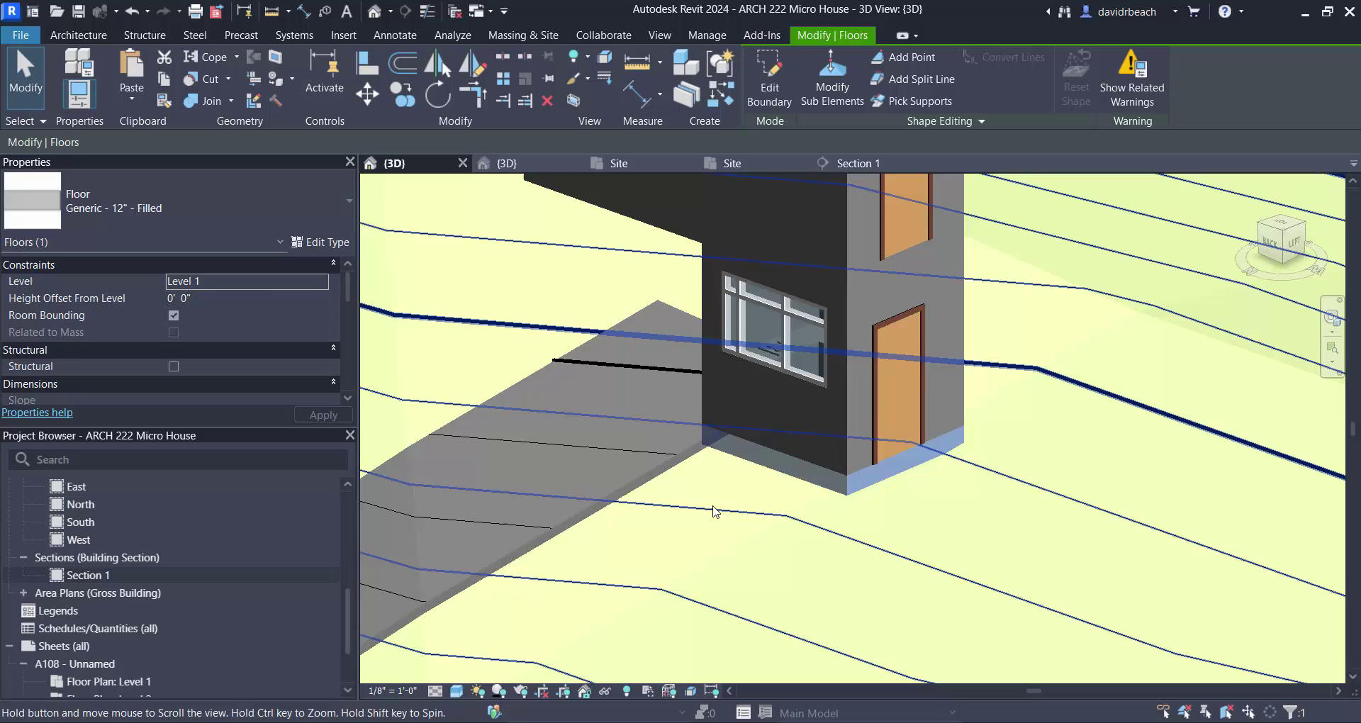
pyautogui.press('Escape')
pyautogui.scroll(-1, 716, 512)
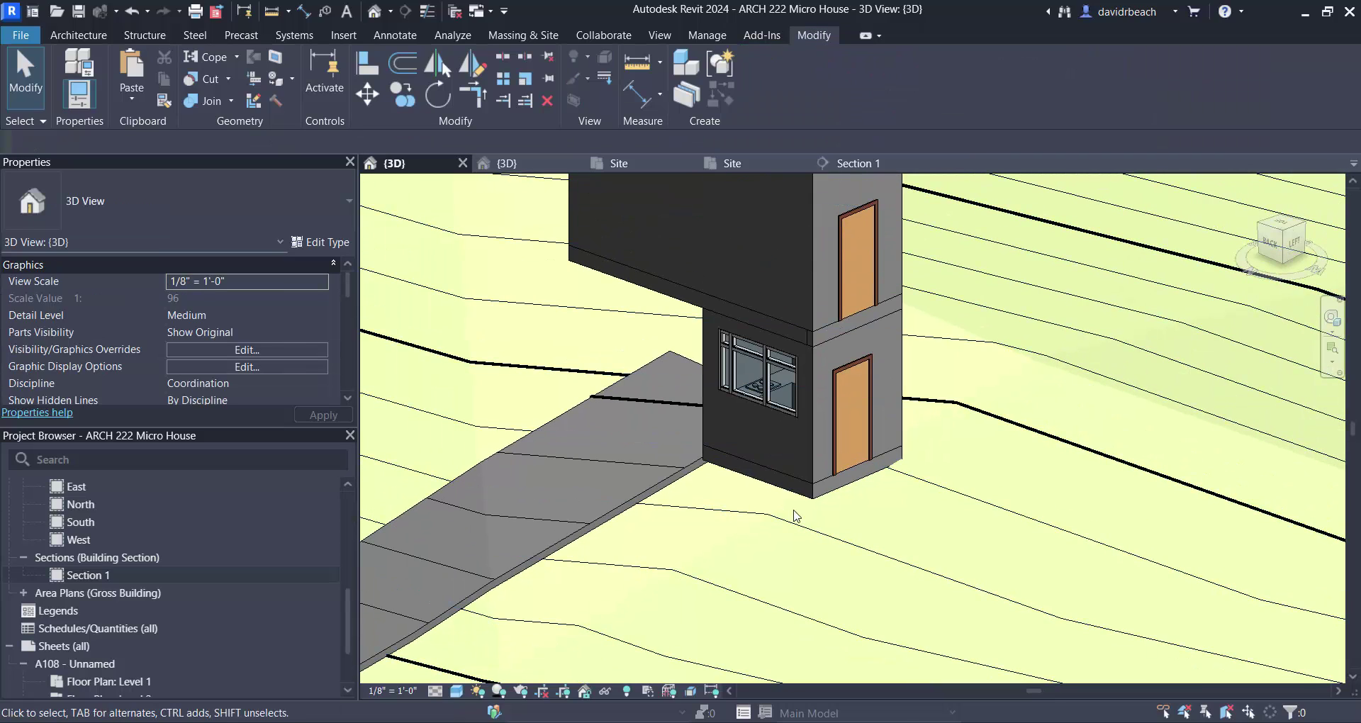
pyautogui.scroll(-3, 793, 521)
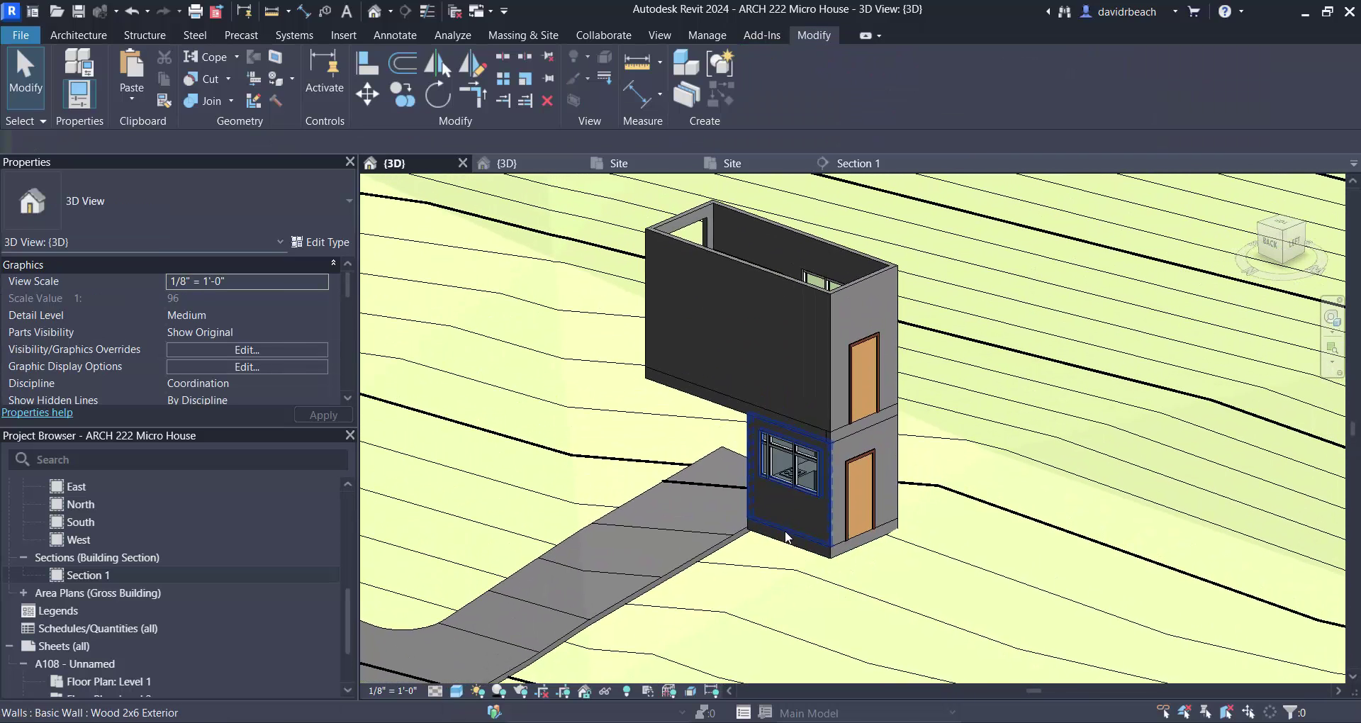
pyautogui.scroll(1, 715, 522)
pyautogui.keyDown('shift'); pyautogui.moveTo(727, 553); pyautogui.dragTo(862, 560, button='middle'); pyautogui.keyUp('shift')
pyautogui.scroll(-1, 848, 566)
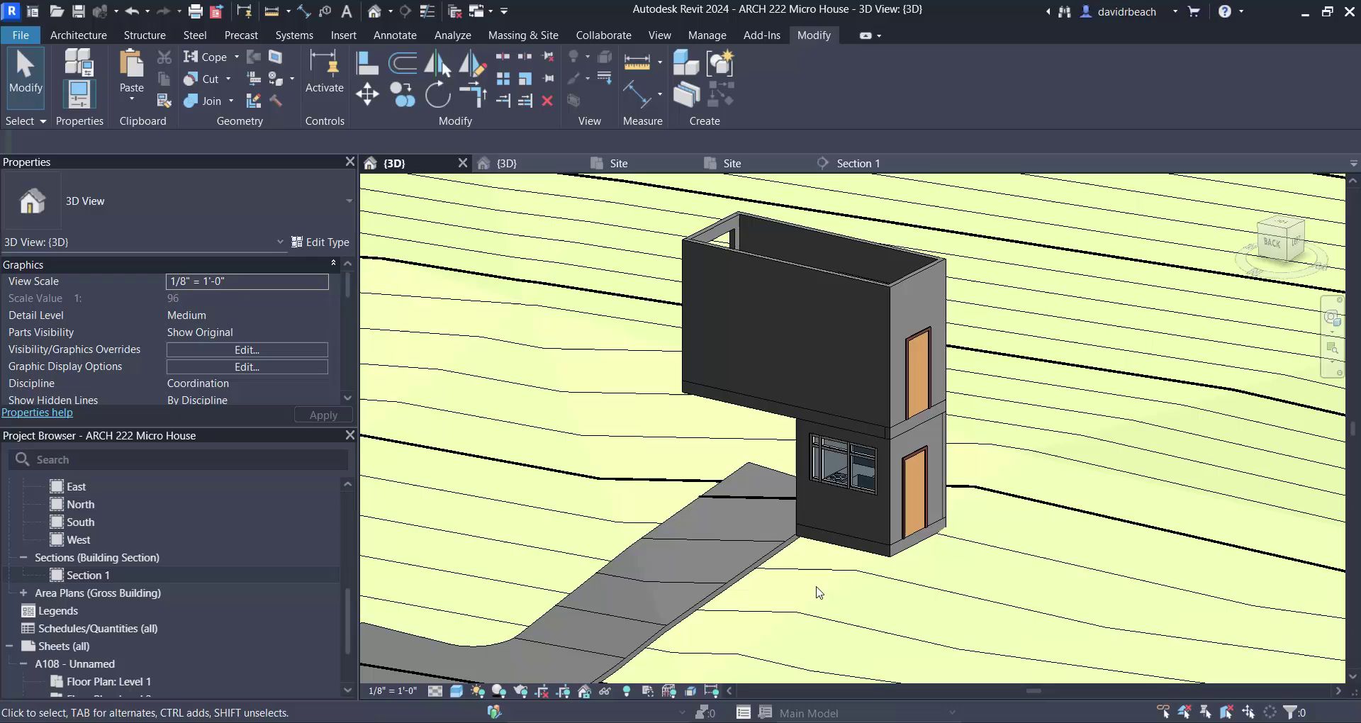
# Duplicate the ground floor's Generic - 12" - Filled type under the name SlabonGrade
pyautogui.click(844, 555)
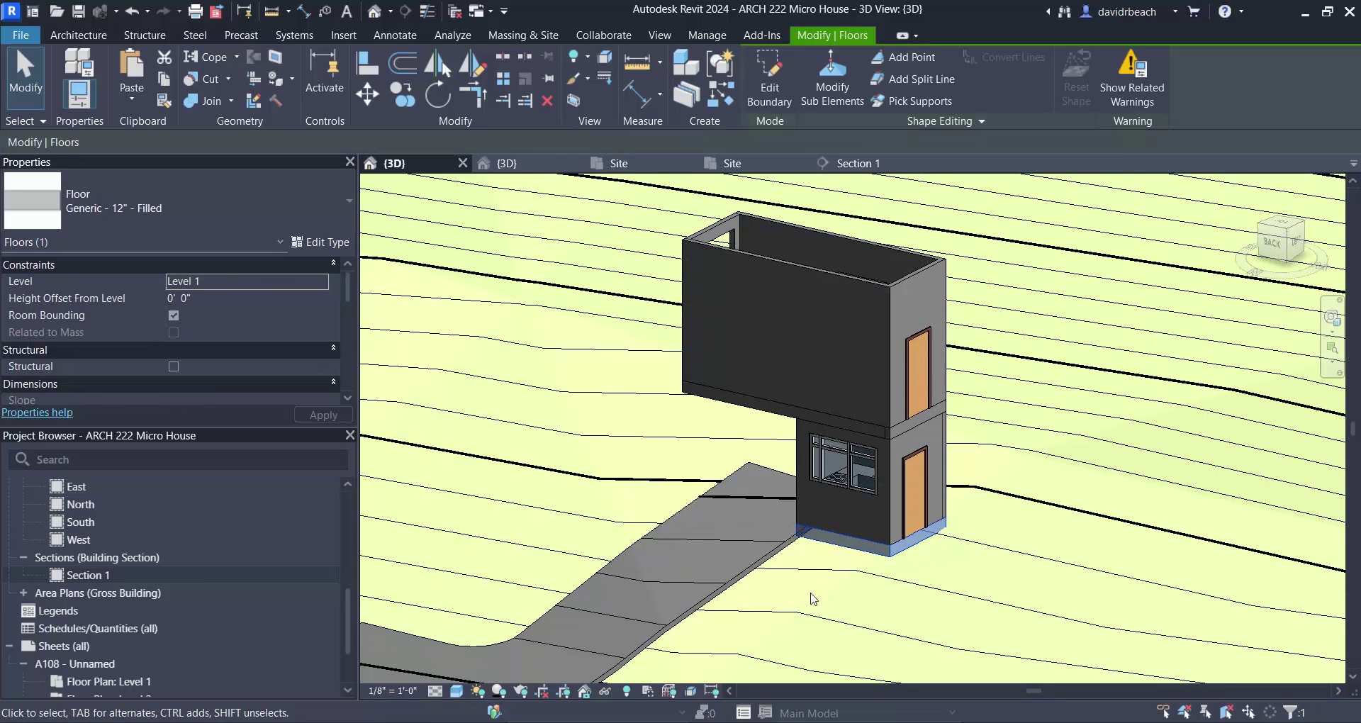
pyautogui.click(328, 243)
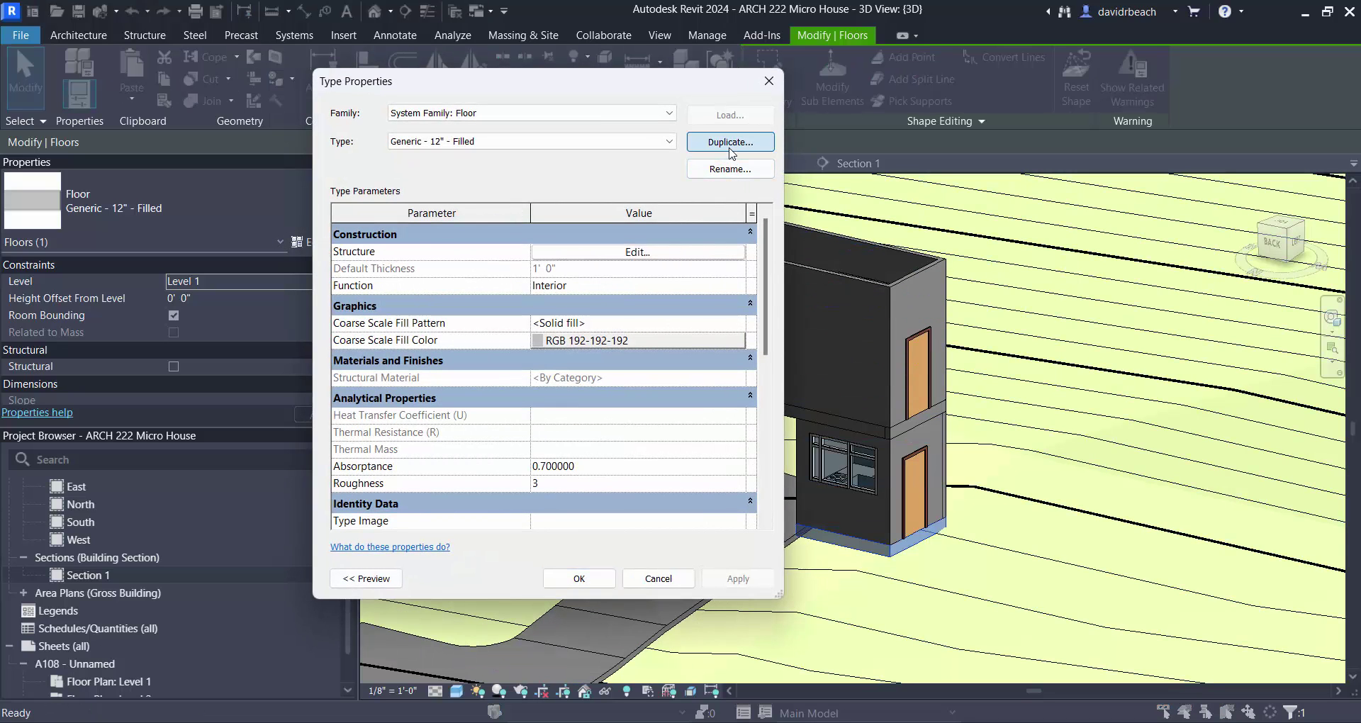
pyautogui.click(730, 142)
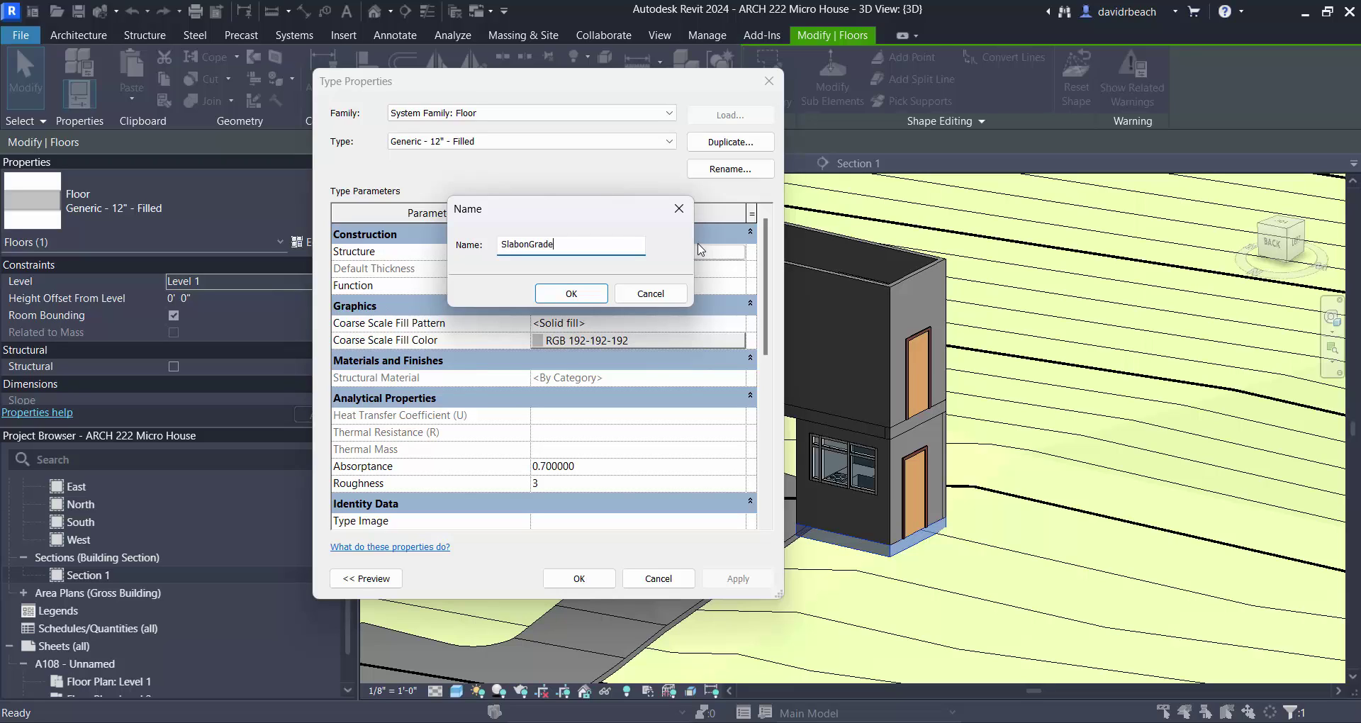
pyautogui.click(588, 291)
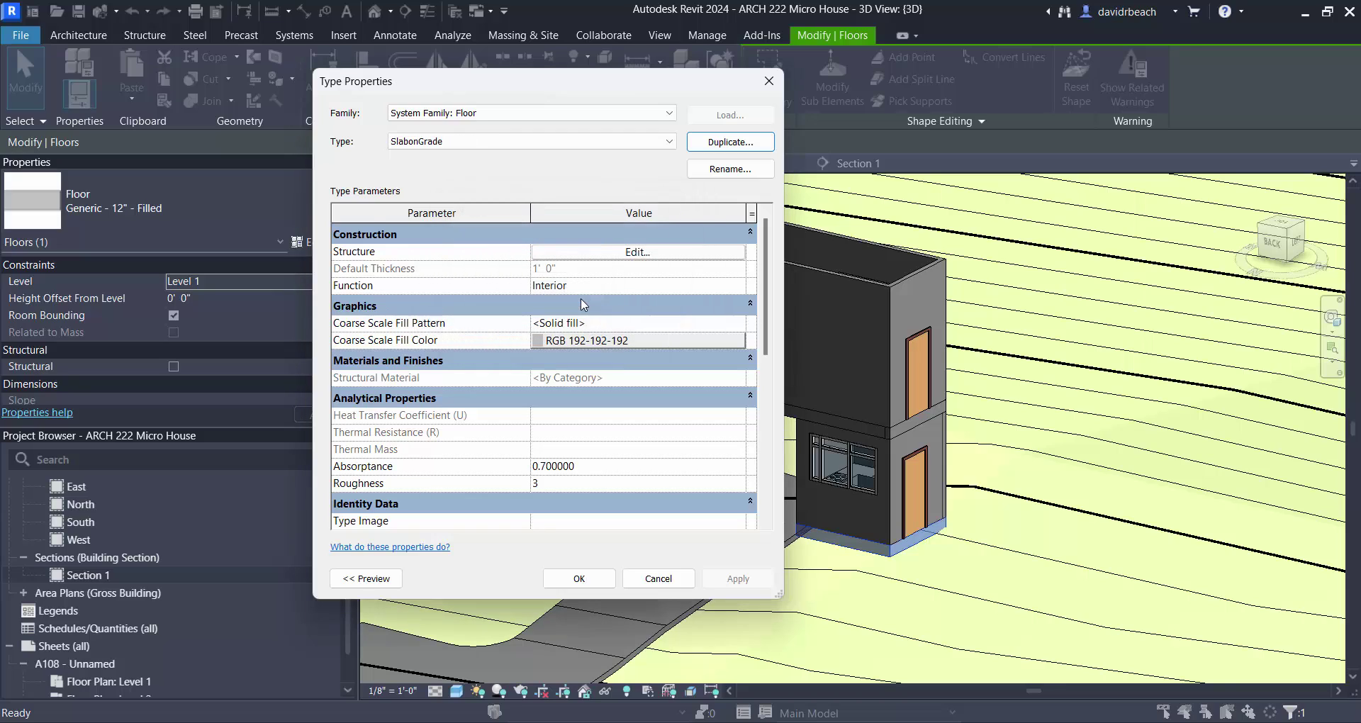
# Set the thickness of the SlabonGrade structure layer to 4' 0" and apply the type to the ground floor
pyautogui.click(638, 252)
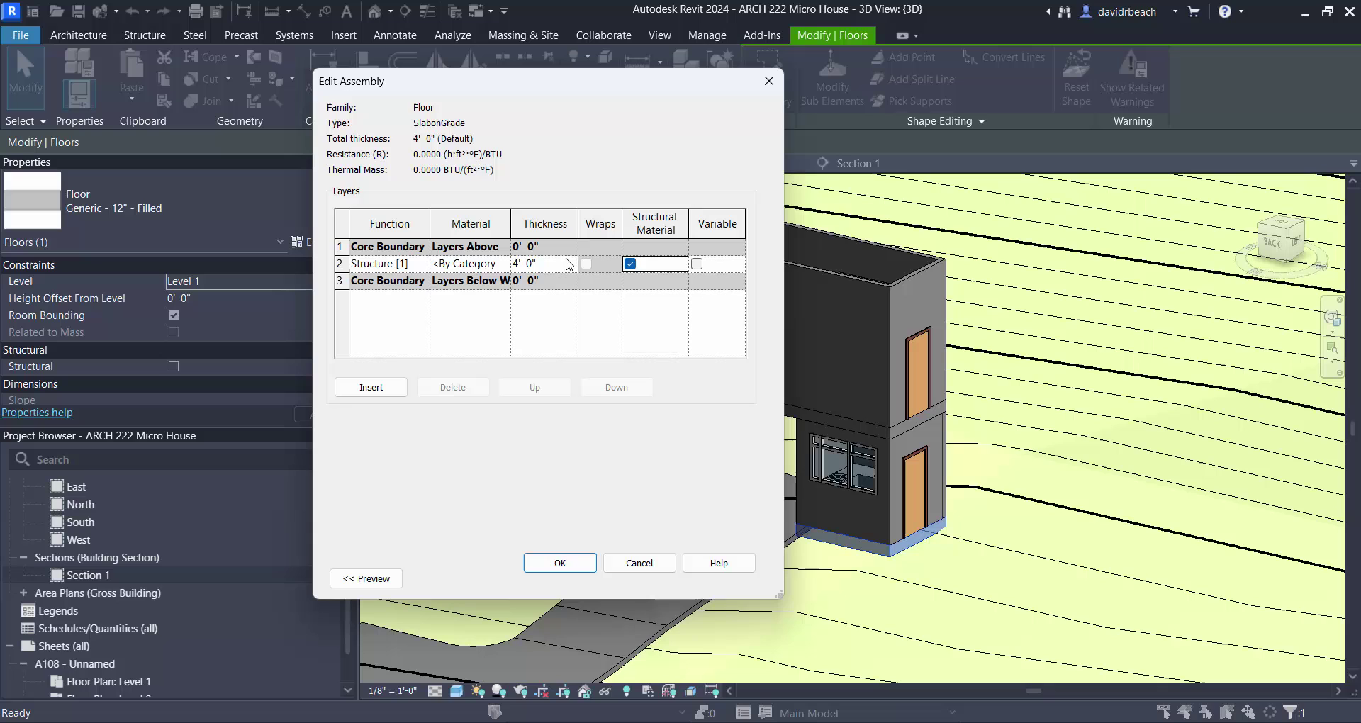
pyautogui.click(560, 564)
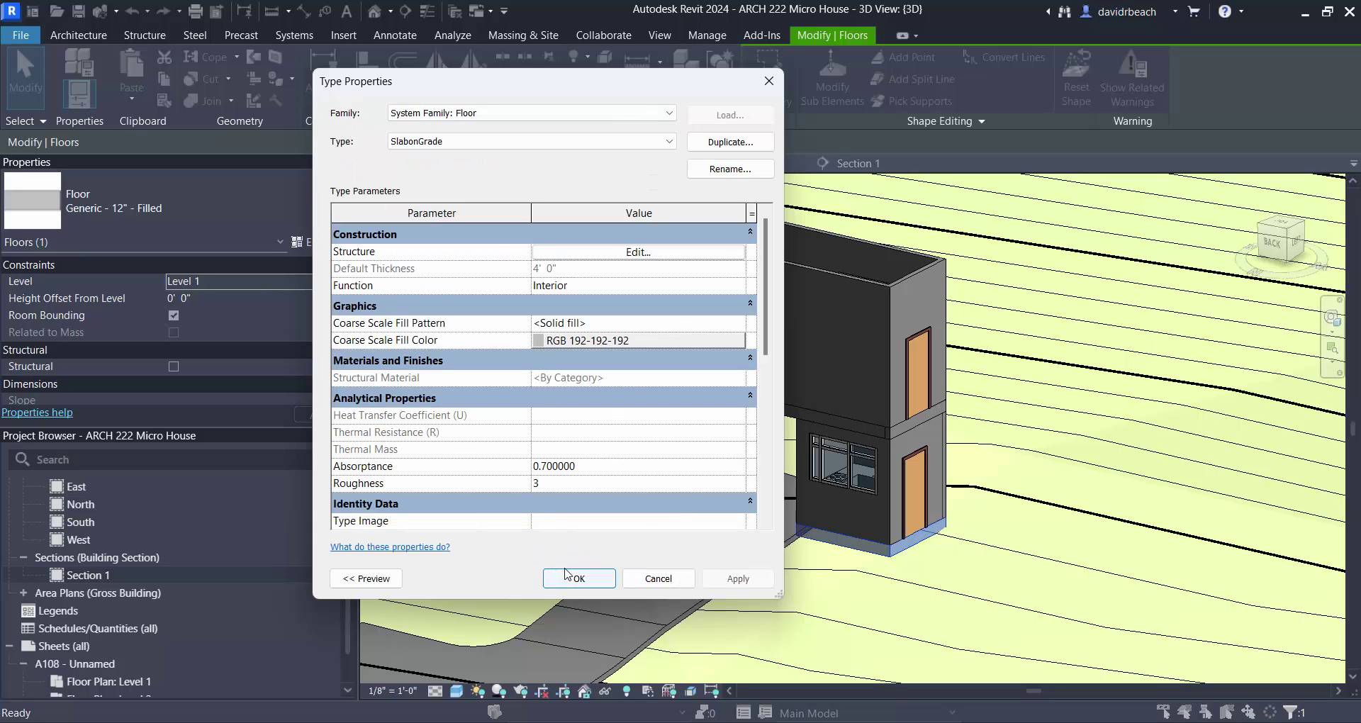
pyautogui.click(587, 580)
pyautogui.click(658, 564)
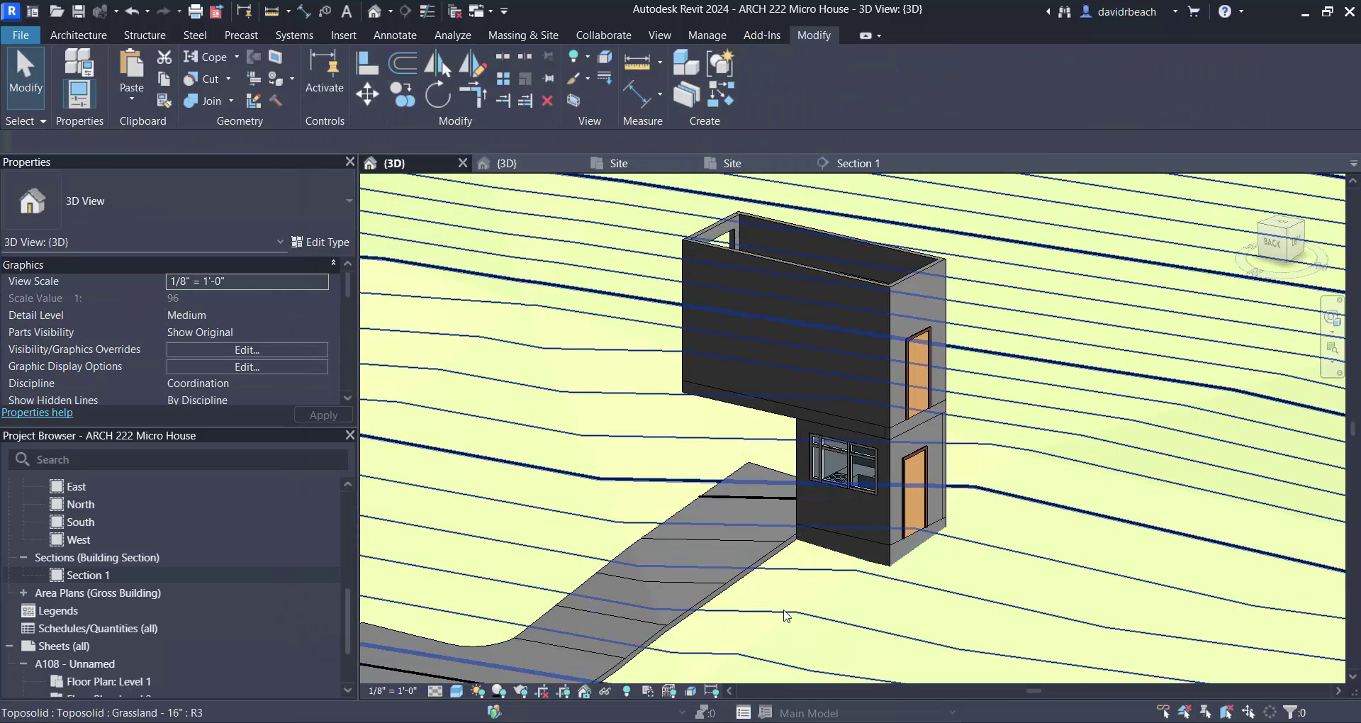
# Examine the thickened ground floor slab against the terrain in 3D and in Section 1
pyautogui.scroll(3, 792, 606)
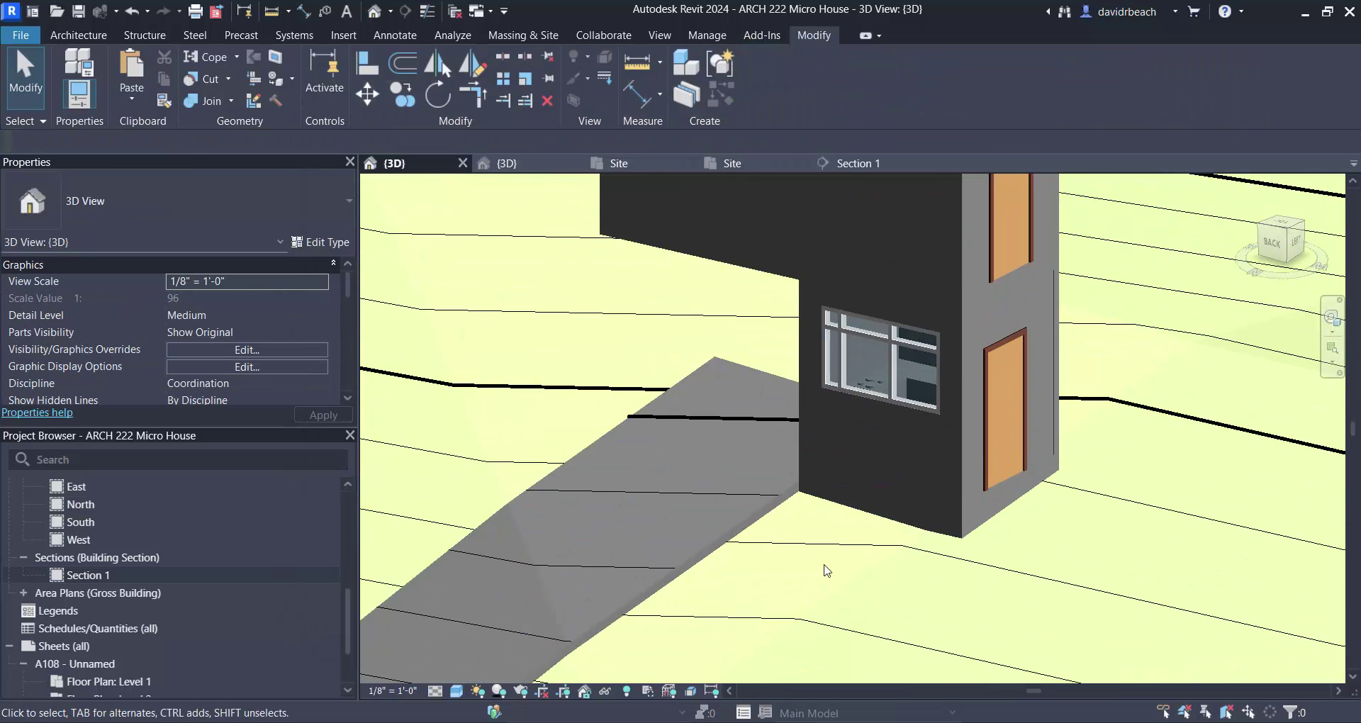
pyautogui.click(954, 528)
pyautogui.keyDown('shift'); pyautogui.moveTo(955, 529); pyautogui.dragTo(872, 571, button='middle'); pyautogui.keyUp('shift')
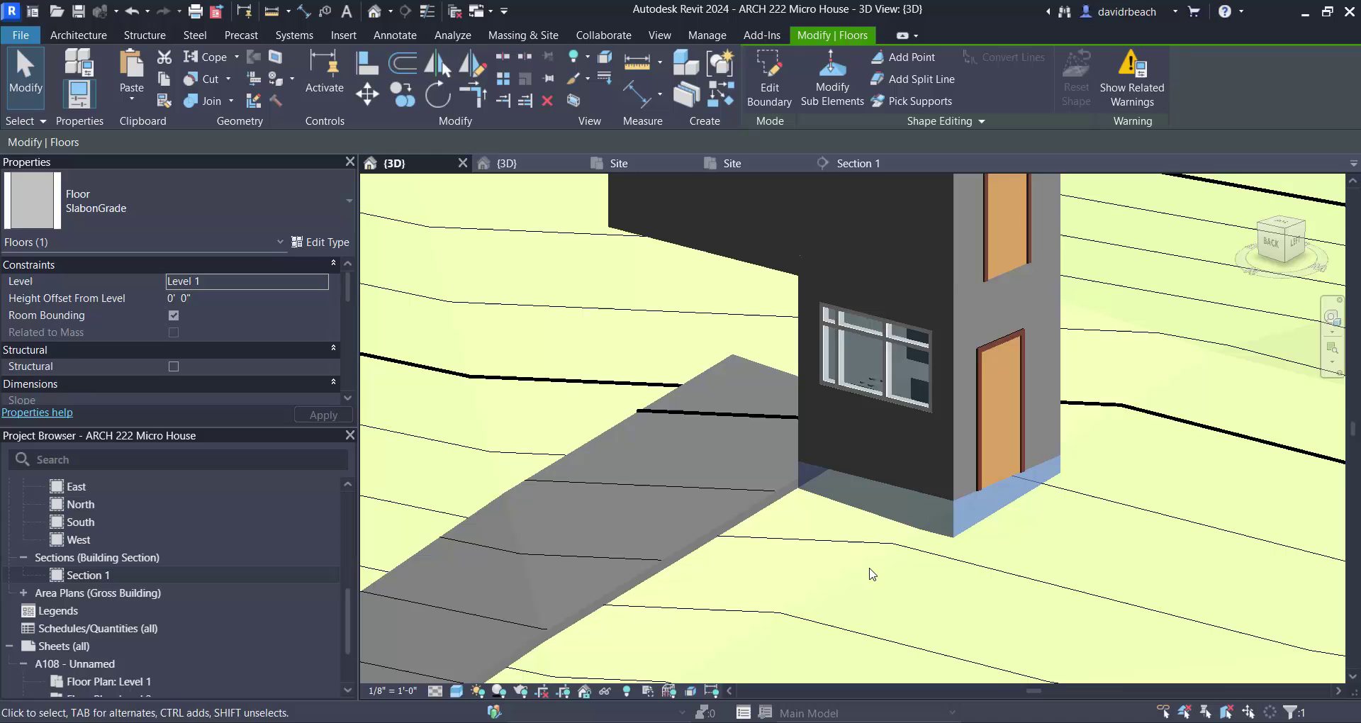
pyautogui.press('Escape')
pyautogui.scroll(-3, 864, 571)
pyautogui.scroll(-2, 734, 566)
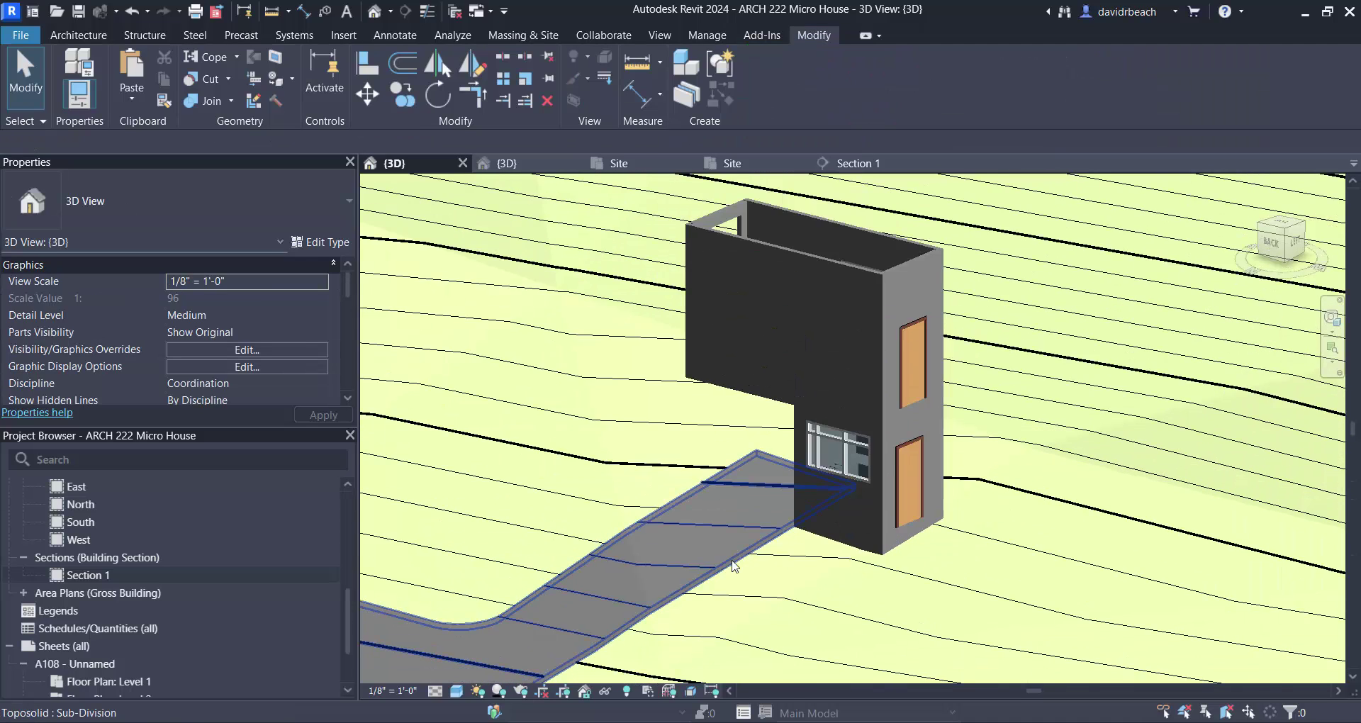
pyautogui.moveTo(755, 566); pyautogui.dragTo(776, 559, button='middle')
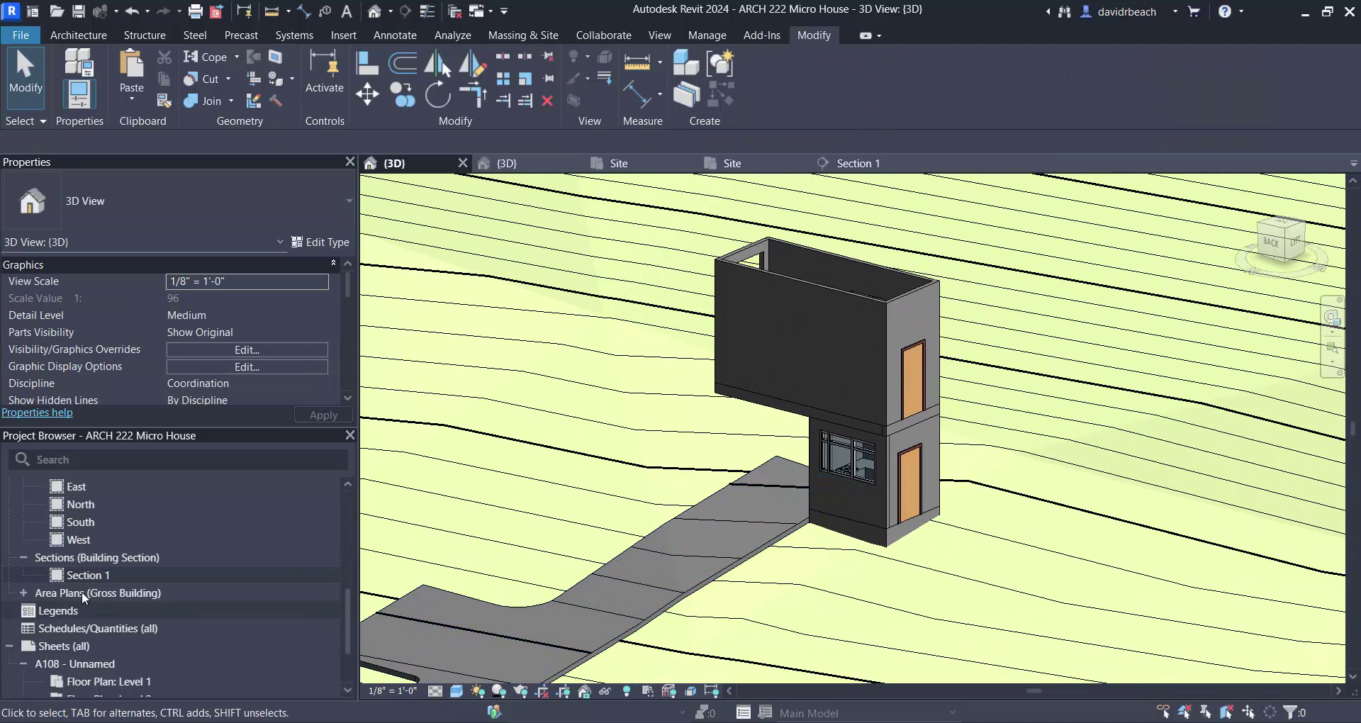
pyautogui.doubleClick(102, 574)
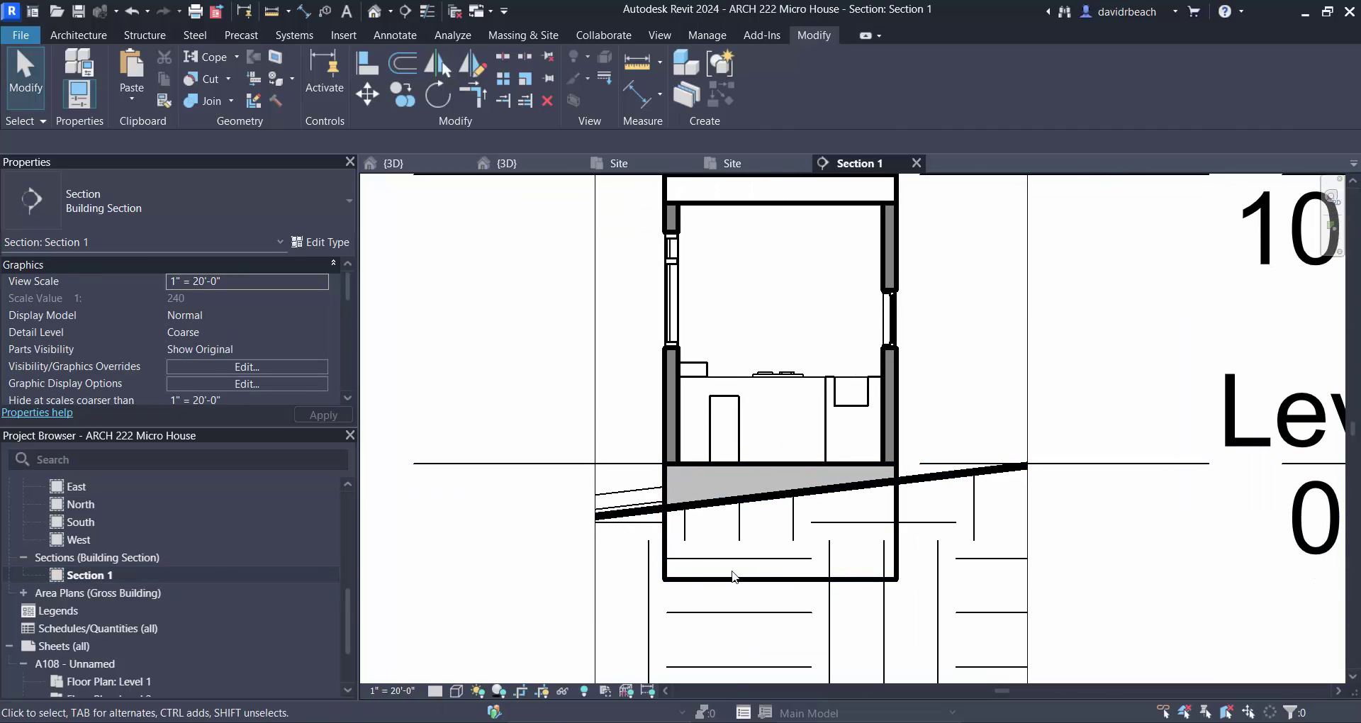
# Examine in Section 1 where the SlabonGrade floor cuts through the sloping terrain below the house
pyautogui.scroll(3, 709, 560)
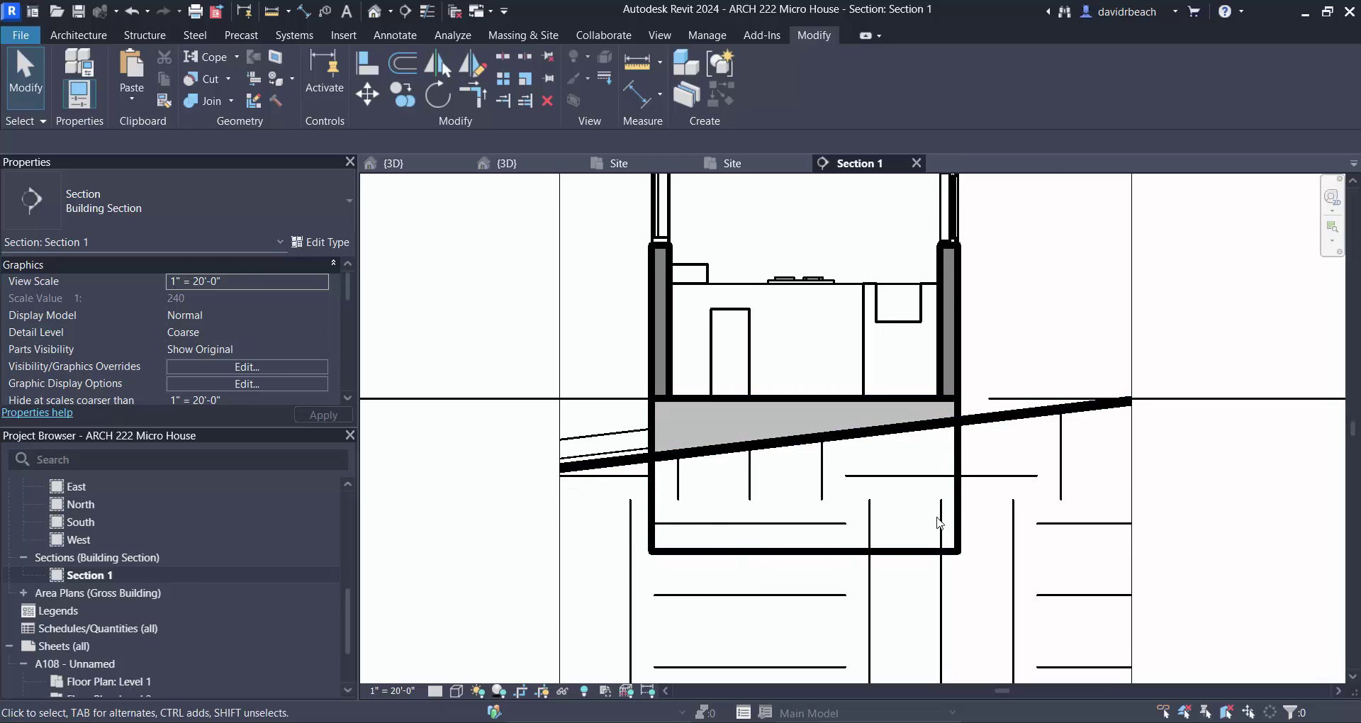
pyautogui.scroll(-3, 947, 512)
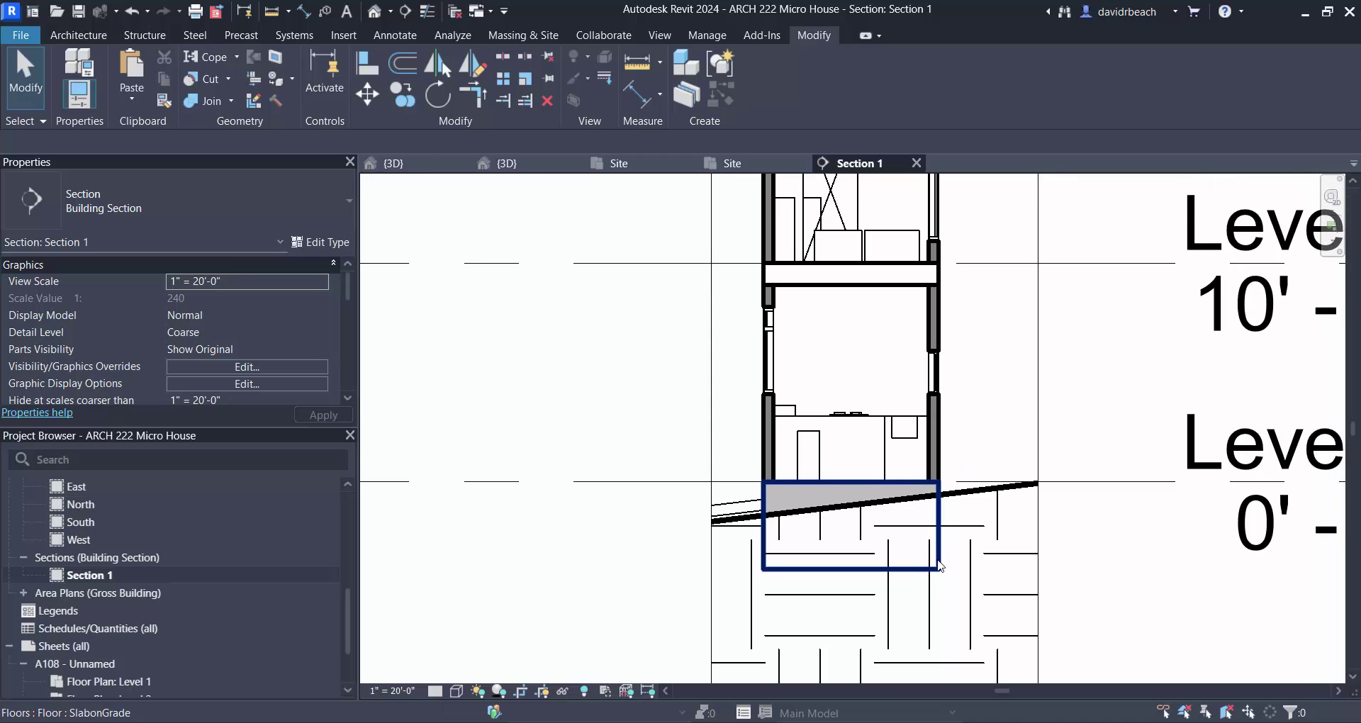
pyautogui.click(919, 582)
pyautogui.click(591, 550)
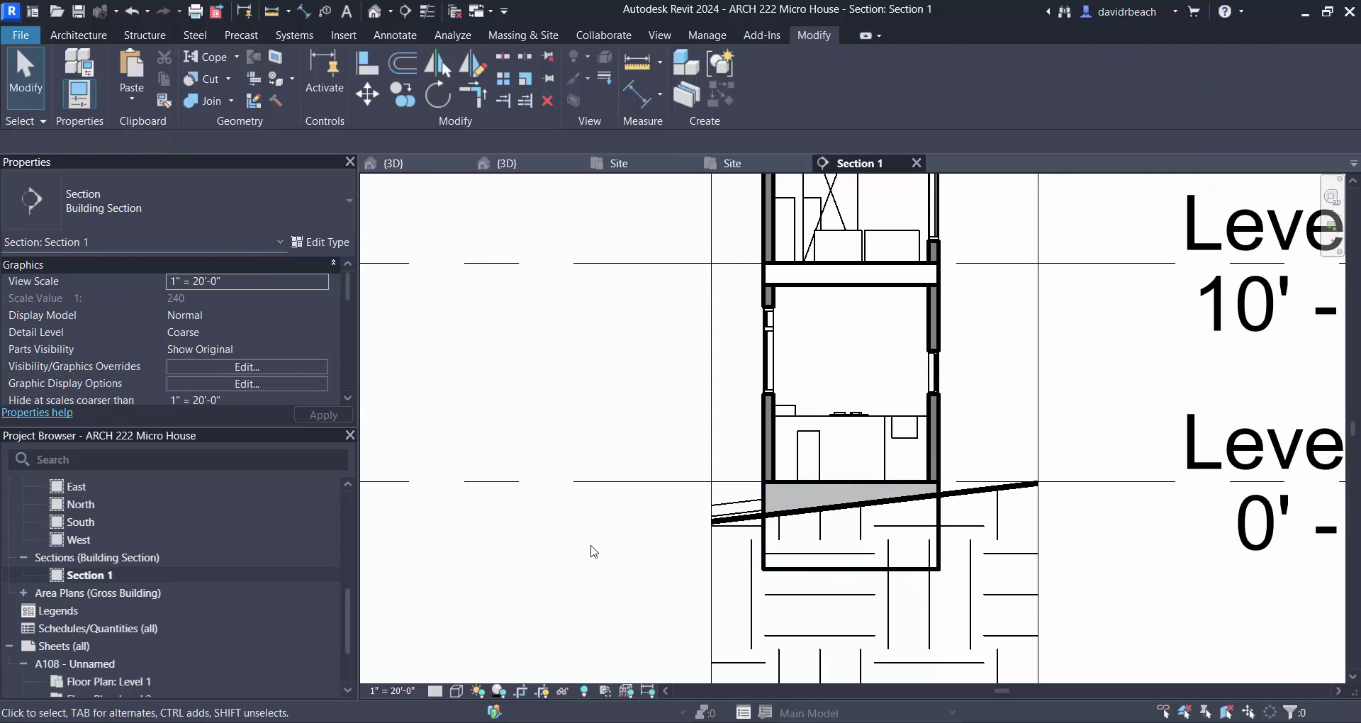
pyautogui.scroll(-2, 595, 551)
pyautogui.moveTo(598, 551); pyautogui.dragTo(604, 594, button='middle')
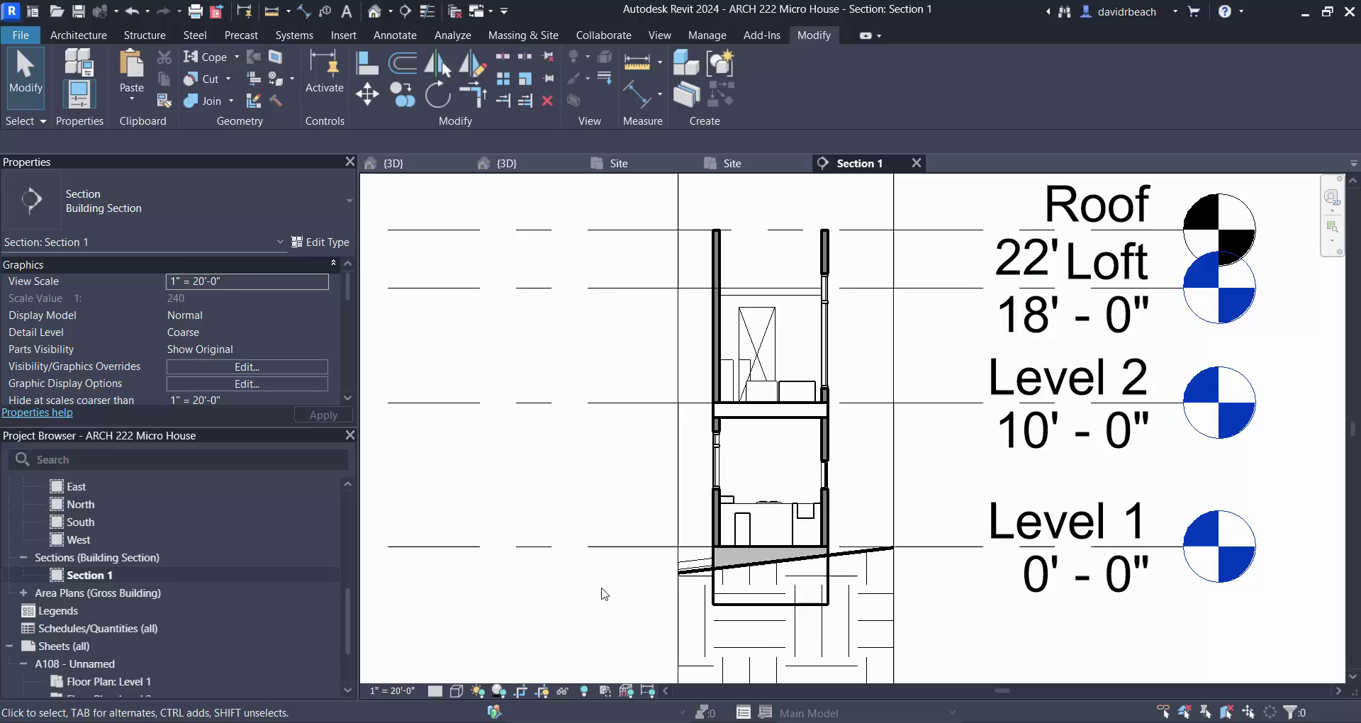
# Return to the default 3D view, frame the house with its surrounding site, and send the model to Twinmotion
pyautogui.scroll(5, 143, 526)
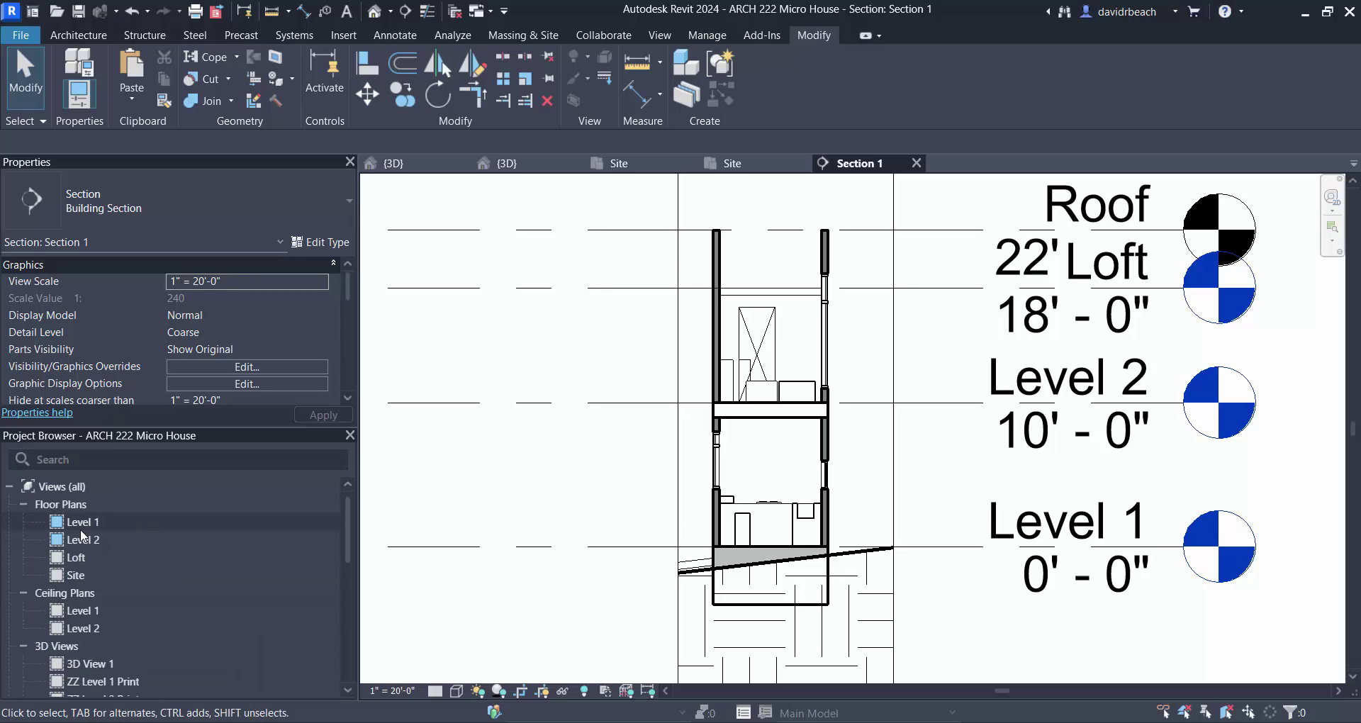
pyautogui.scroll(-2, 124, 530)
pyautogui.click(416, 159)
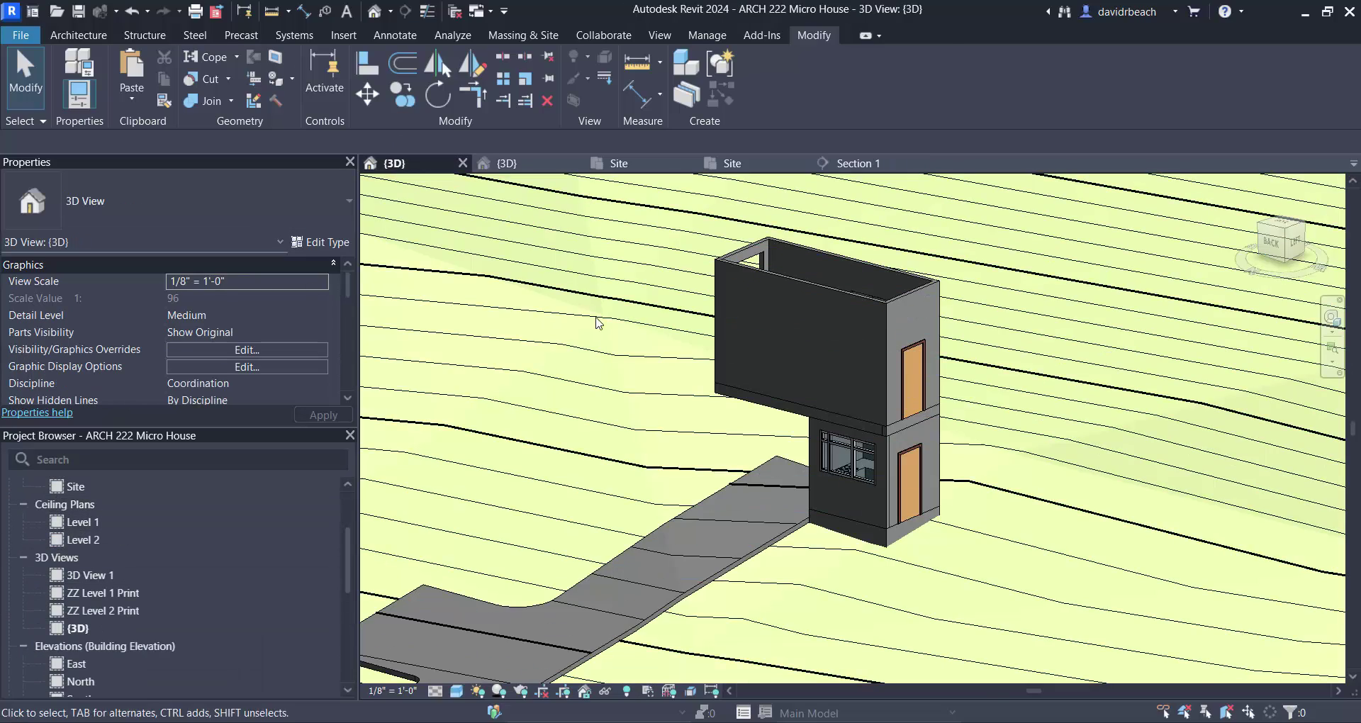
pyautogui.scroll(-1, 633, 312)
pyautogui.keyDown('shift'); pyautogui.moveTo(754, 371); pyautogui.dragTo(756, 413, button='middle'); pyautogui.keyUp('shift')
pyautogui.scroll(-3, 670, 402)
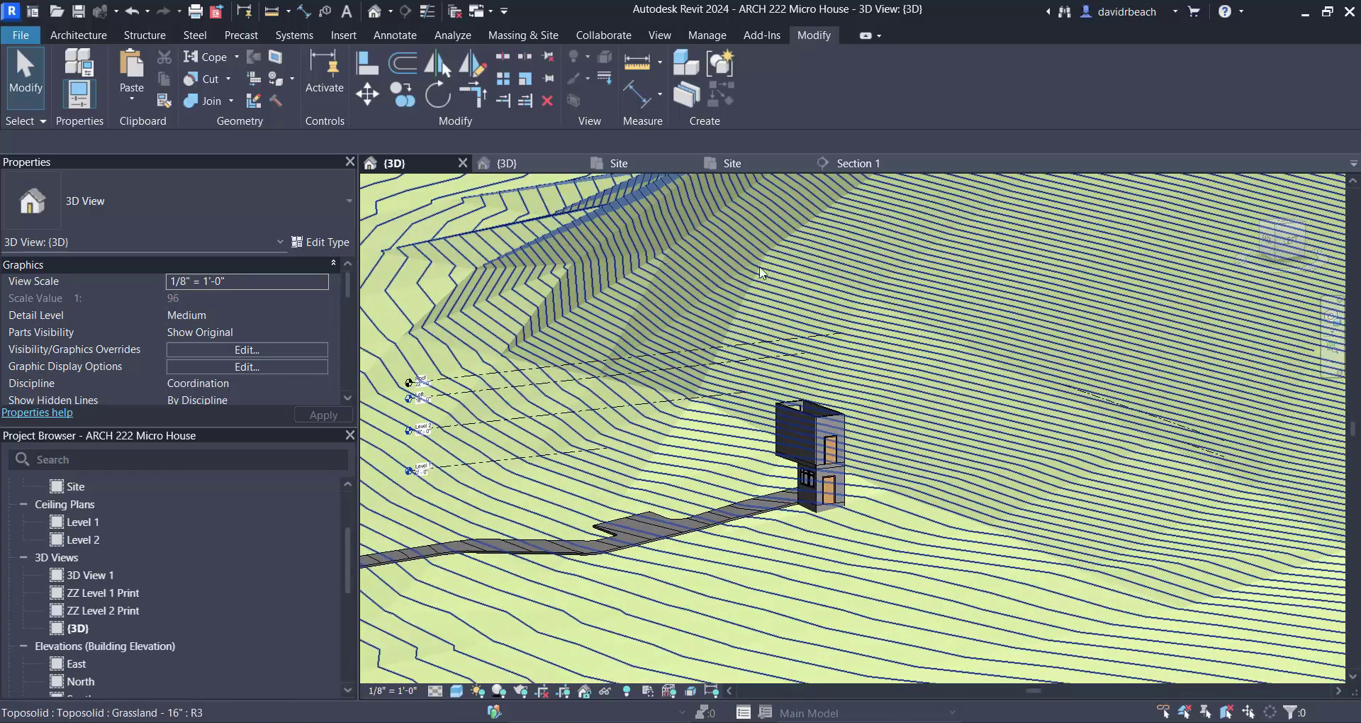
pyautogui.click(659, 35)
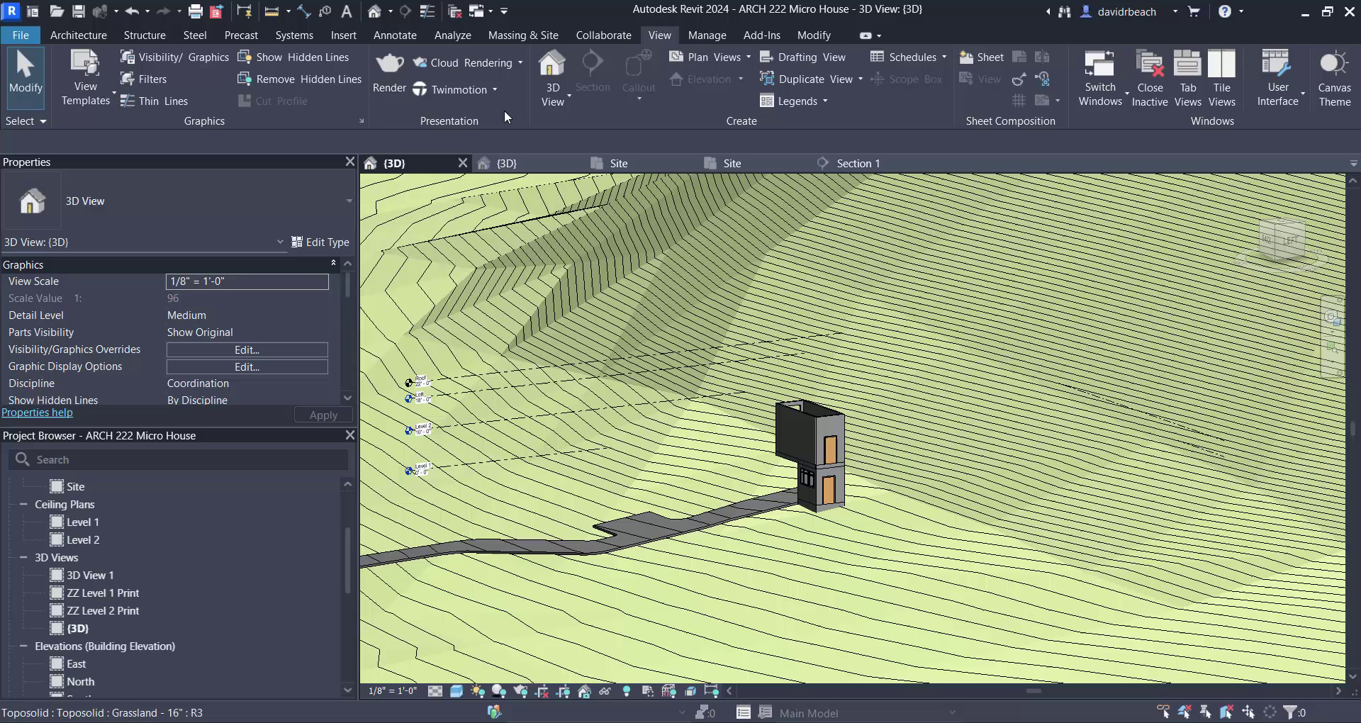
pyautogui.click(494, 90)
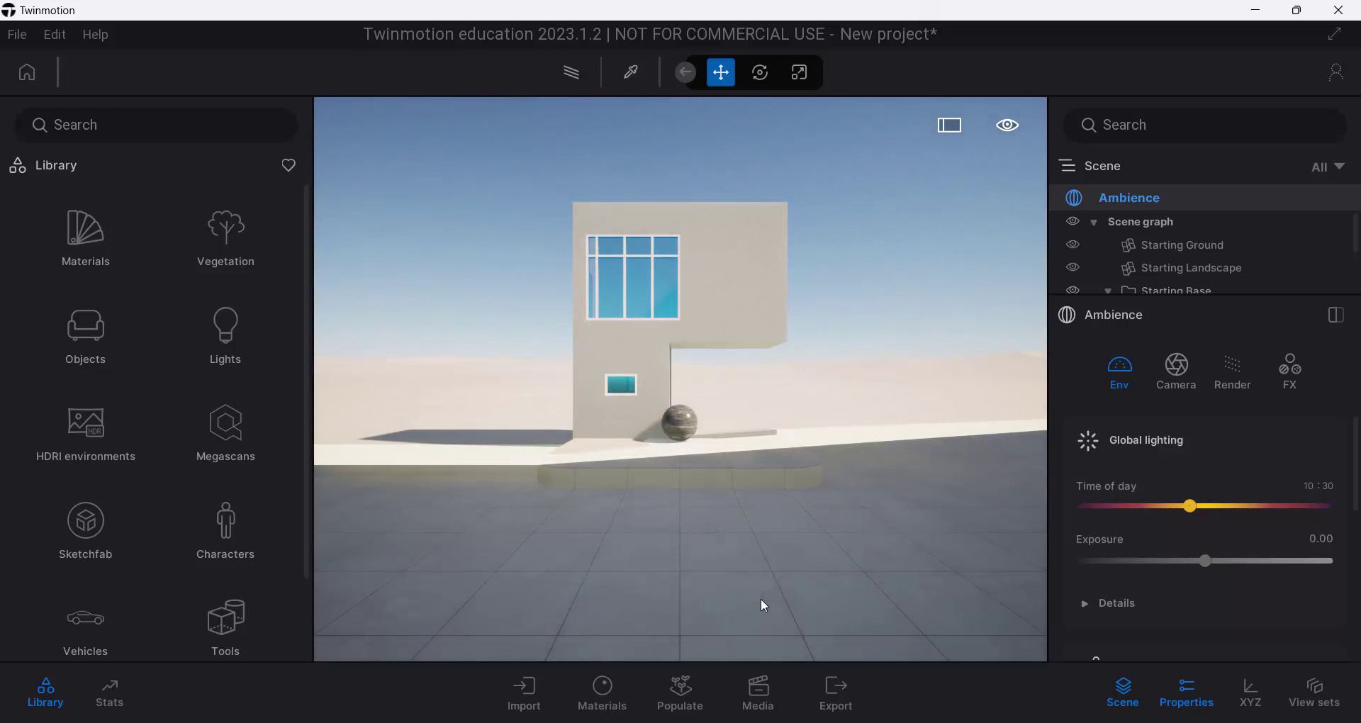
# Delete the Starting Base, Starting Ground and Starting Landscape from the Twinmotion scene graph
pyautogui.moveTo(1194, 294); pyautogui.dragTo(1186, 409)
pyautogui.rightClick(1177, 294)
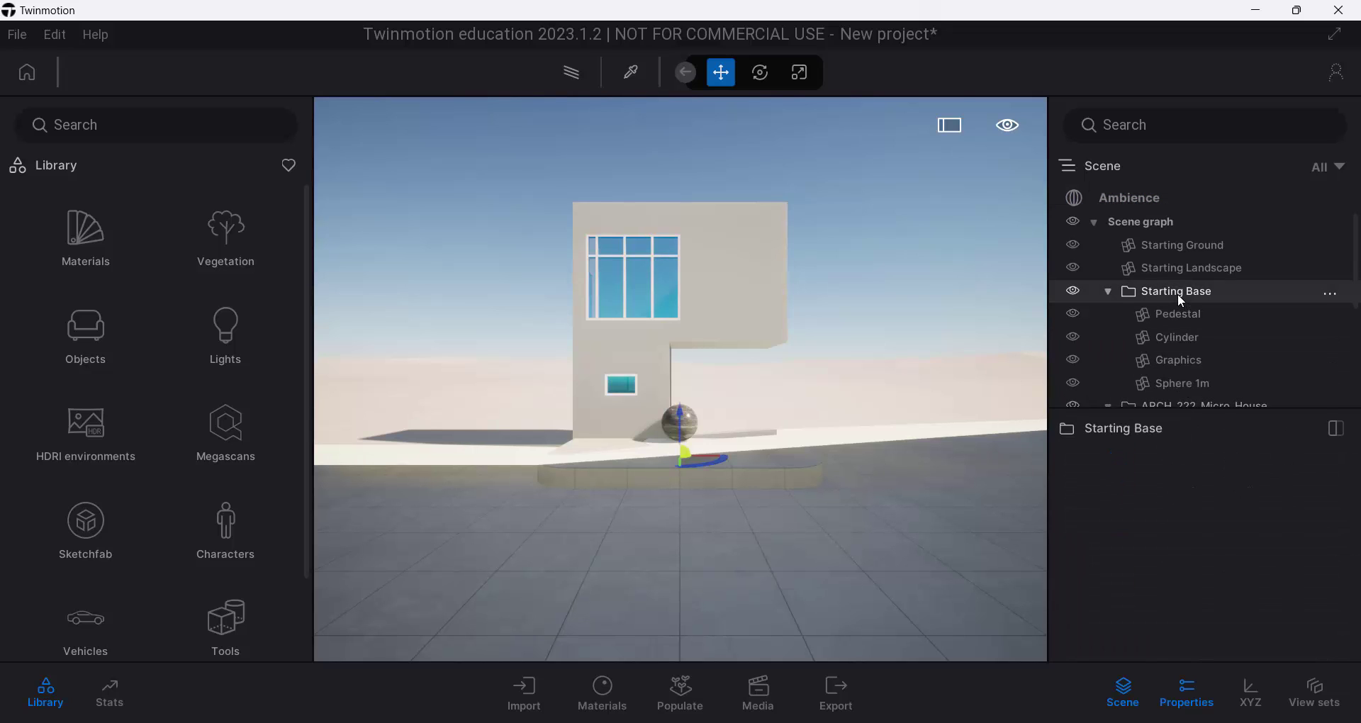
pyautogui.click(1221, 434)
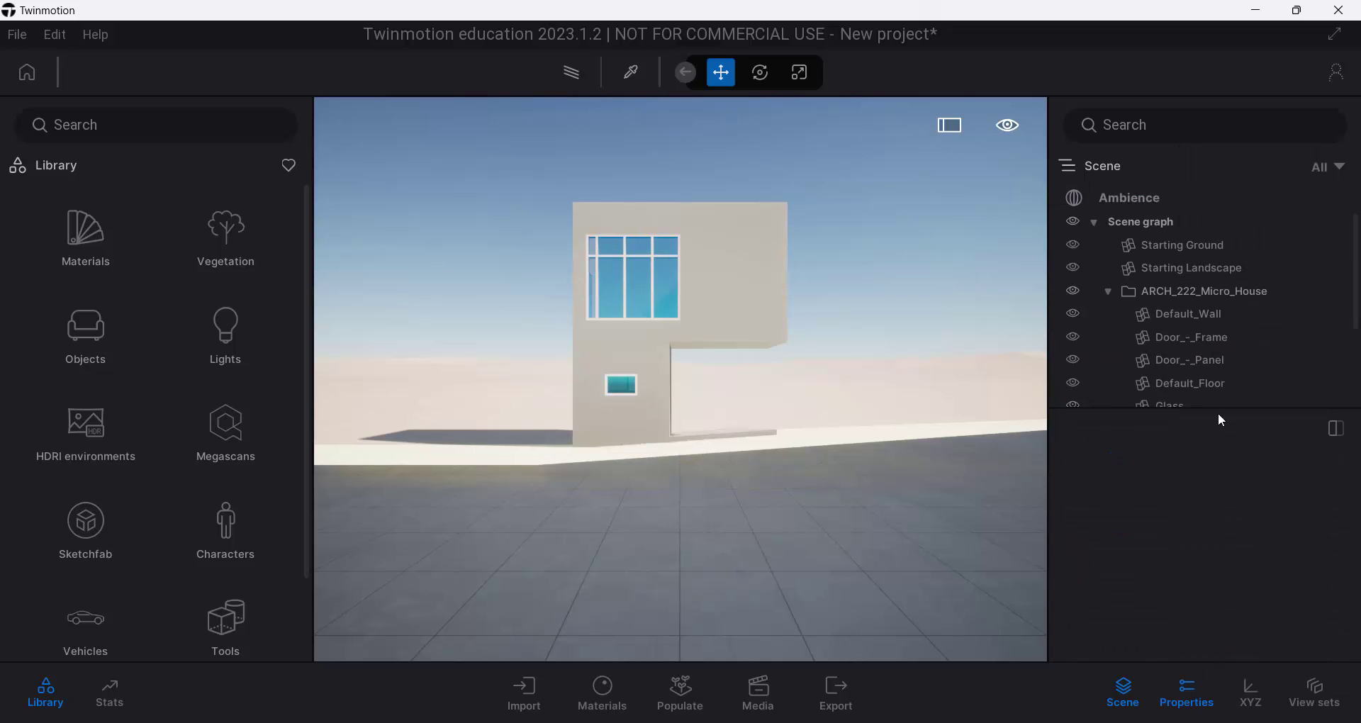
pyautogui.click(1180, 249)
pyautogui.keyDown('ctrl'); pyautogui.click(1184, 265); pyautogui.keyUp('ctrl')
pyautogui.rightClick(1188, 271)
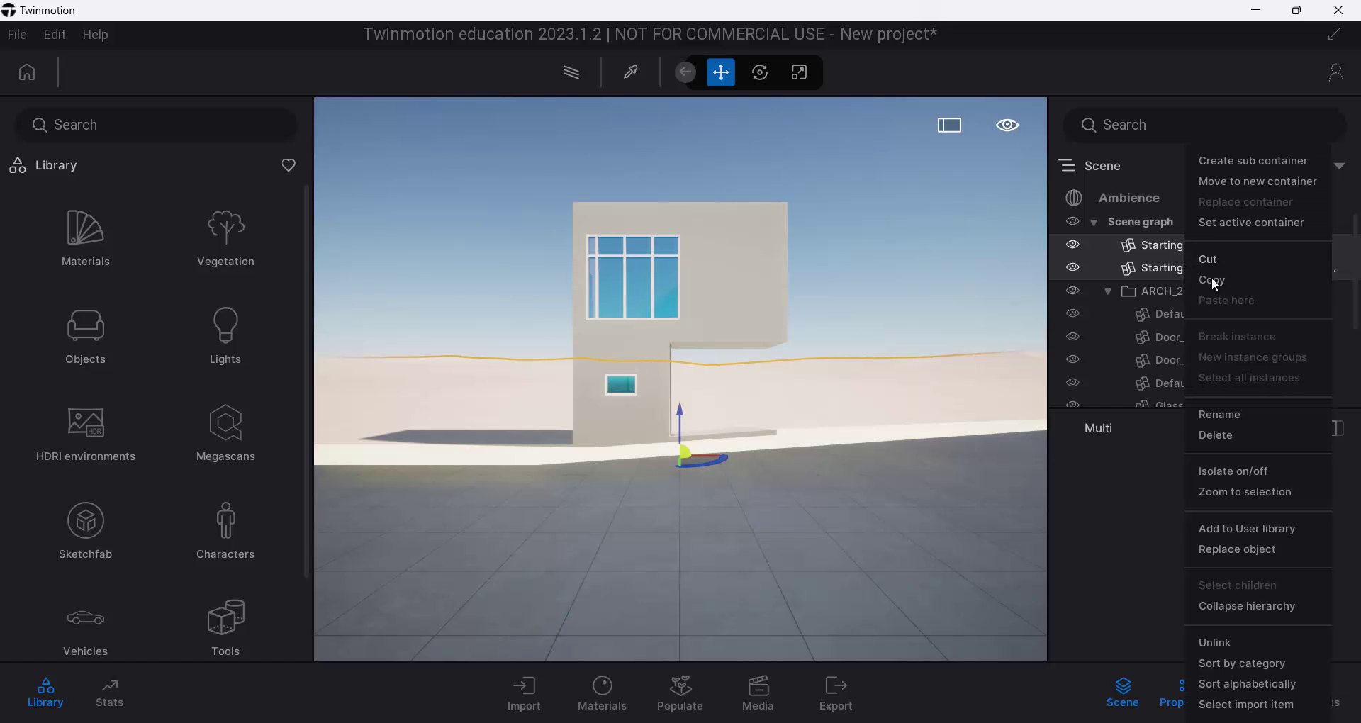
pyautogui.click(1231, 436)
# Apply the Clear glass material to the glazing of the house's lower window
pyautogui.moveTo(942, 325); pyautogui.dragTo(943, 376, button='right')
pyautogui.press('w')
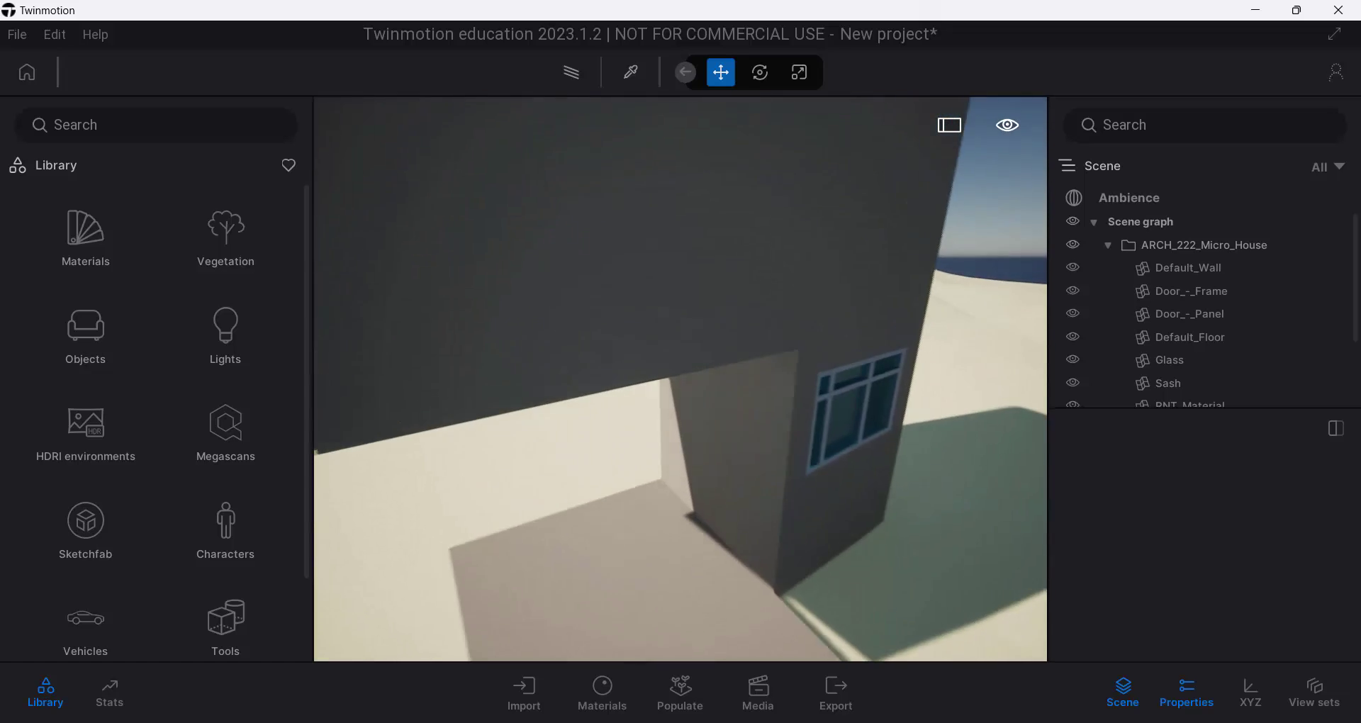
pyautogui.press('w')
pyautogui.click(78, 237)
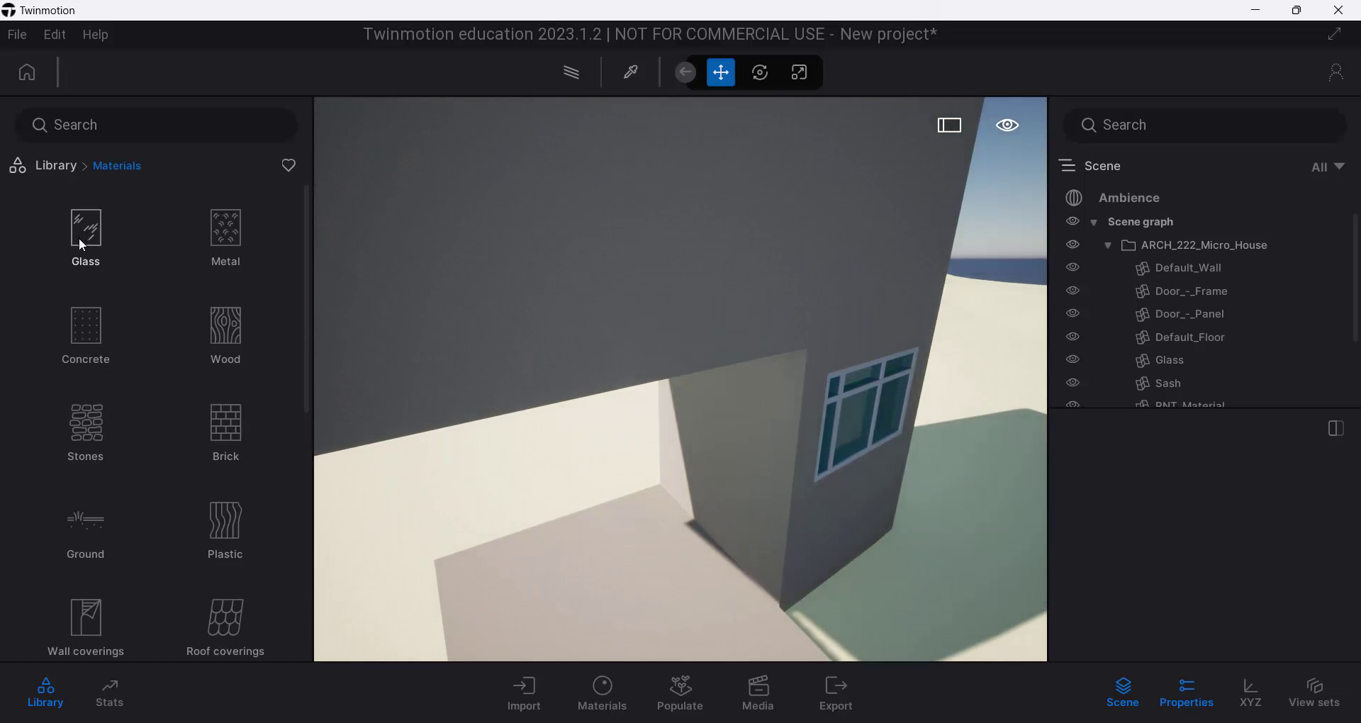
pyautogui.click(102, 231)
pyautogui.moveTo(382, 381); pyautogui.dragTo(851, 424)
# Apply the Grassy ground nature material to the terrain around the house
pyautogui.moveTo(683, 401); pyautogui.dragTo(683, 361, button='right')
pyautogui.press('s')
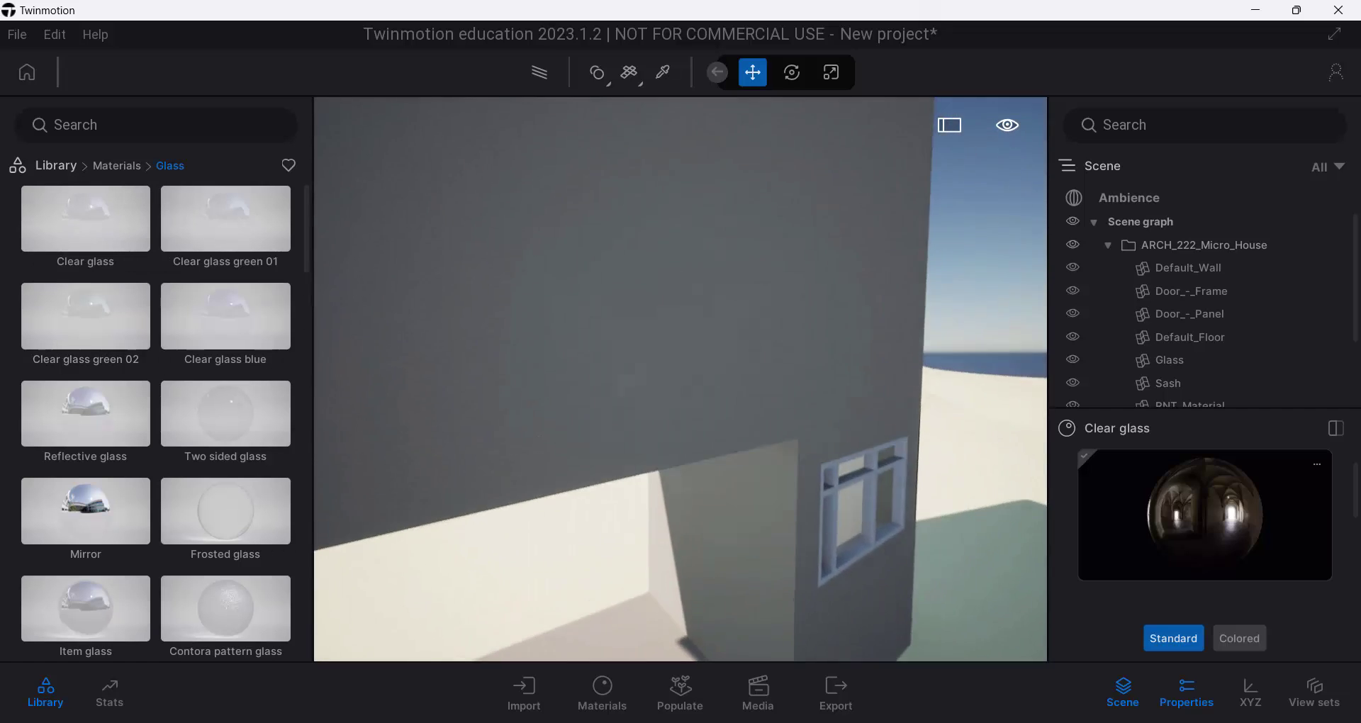
pyautogui.press('a')
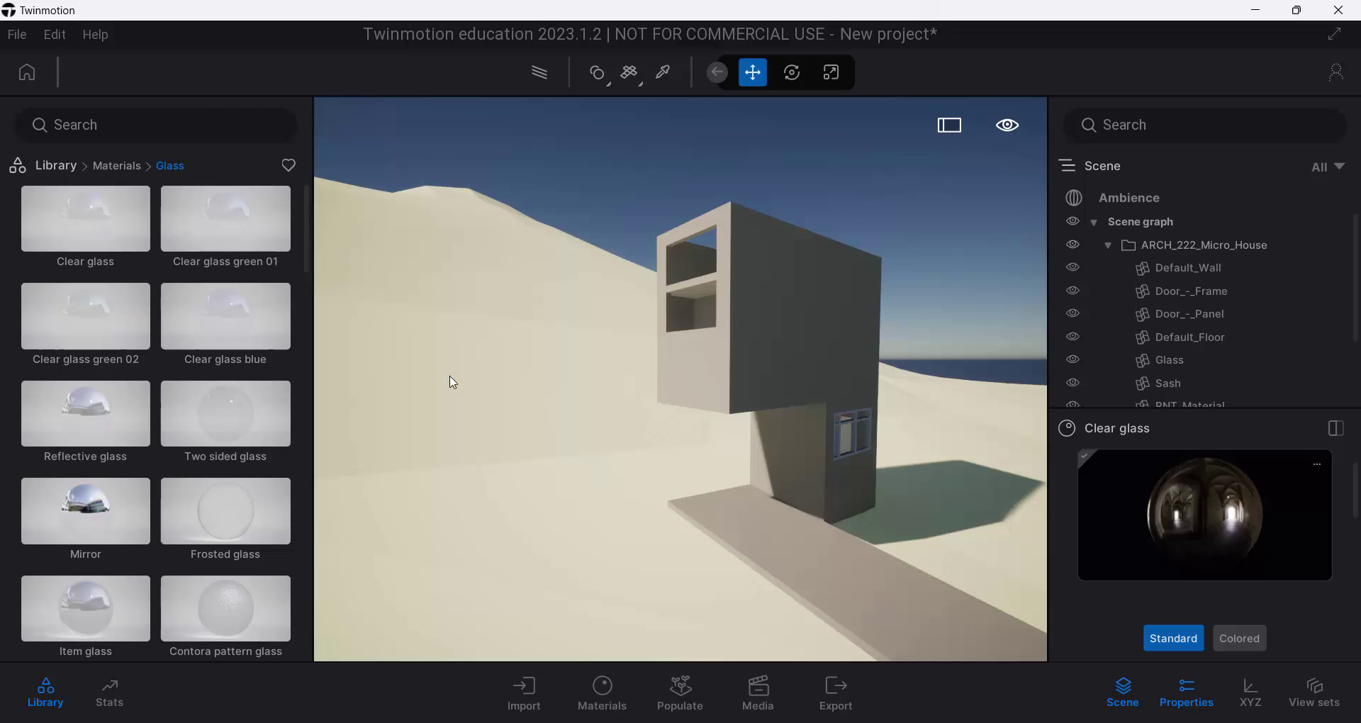
pyautogui.click(118, 165)
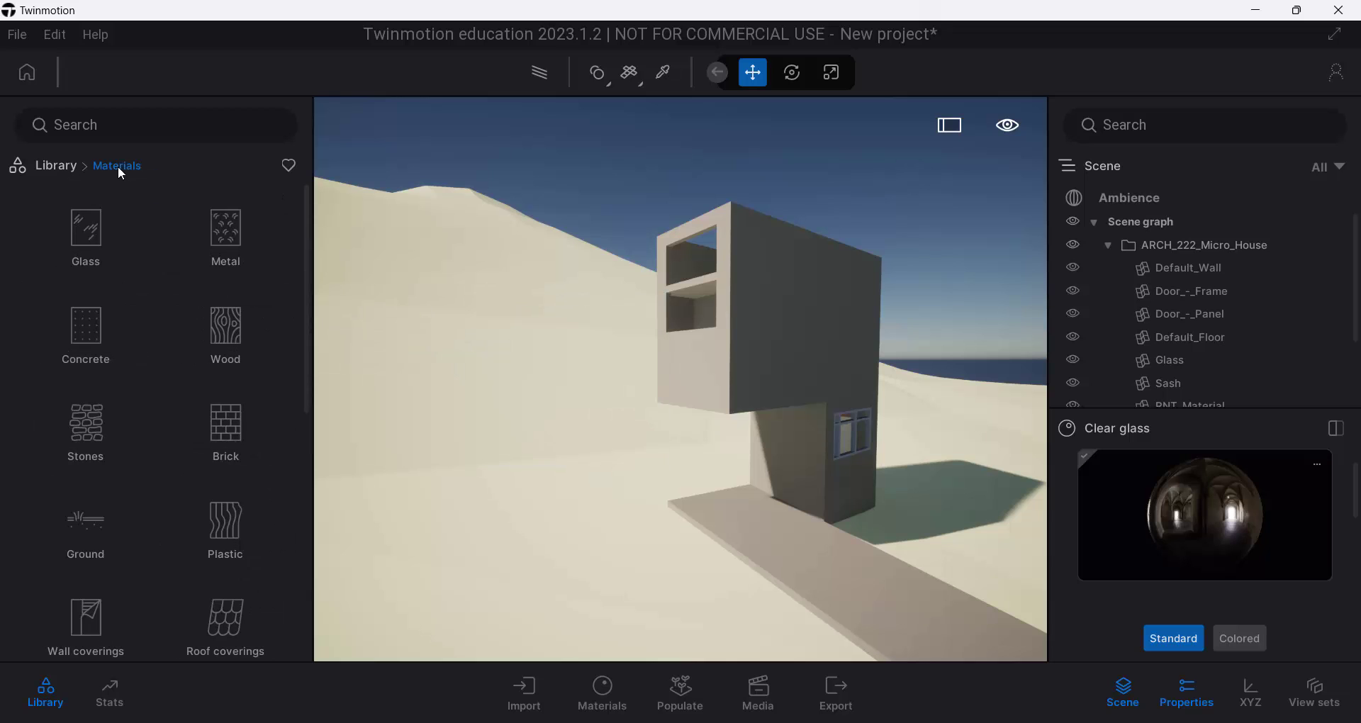
pyautogui.click(99, 521)
pyautogui.click(241, 230)
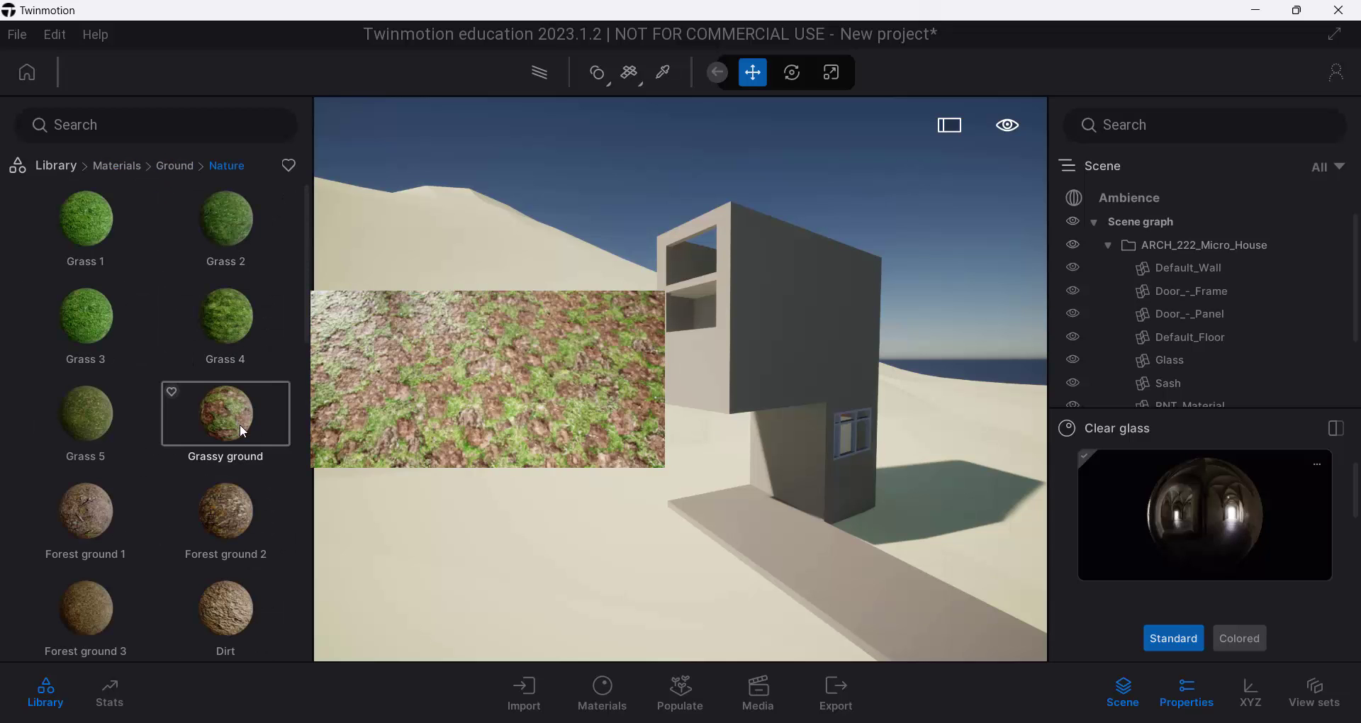
pyautogui.moveTo(239, 424); pyautogui.dragTo(442, 483)
# Sample the terrain's Grassy ground material with the material picker and display the scene's material list
pyautogui.scroll(-2, 1266, 524)
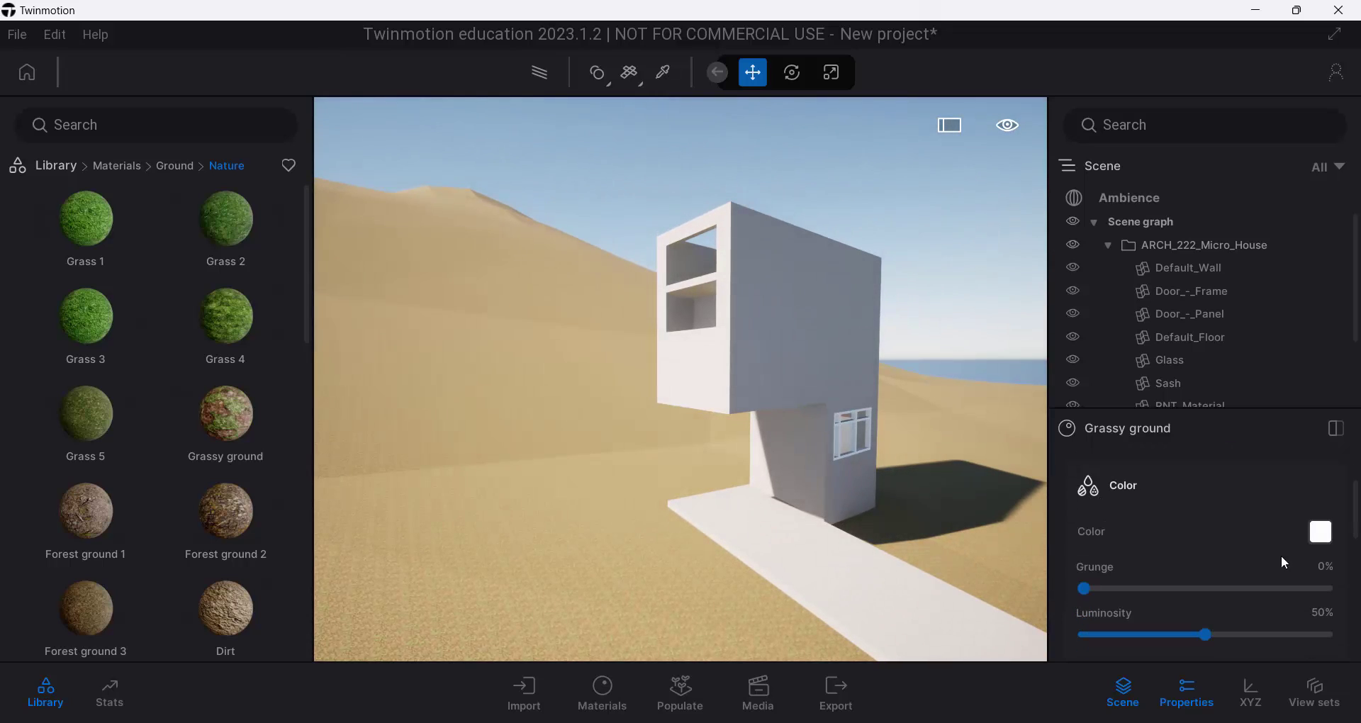
pyautogui.scroll(-4, 1226, 581)
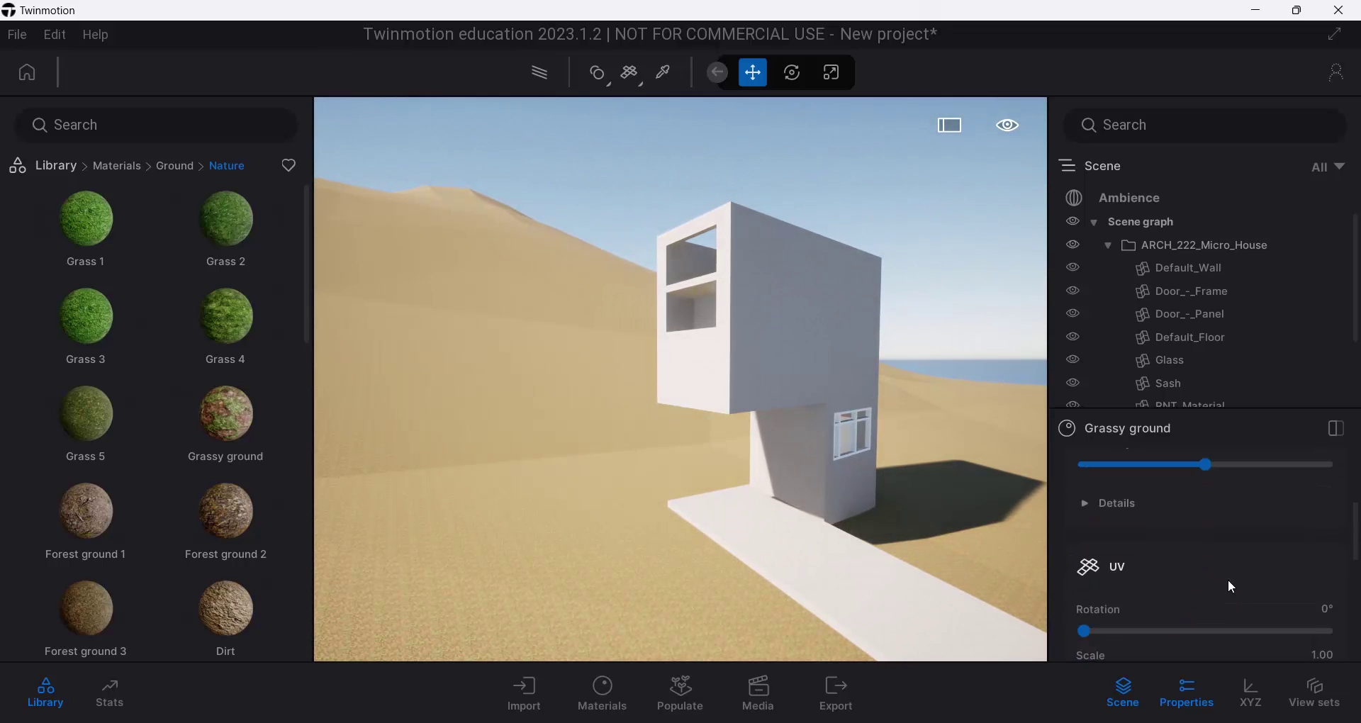
pyautogui.scroll(2, 1230, 586)
pyautogui.scroll(3, 1230, 584)
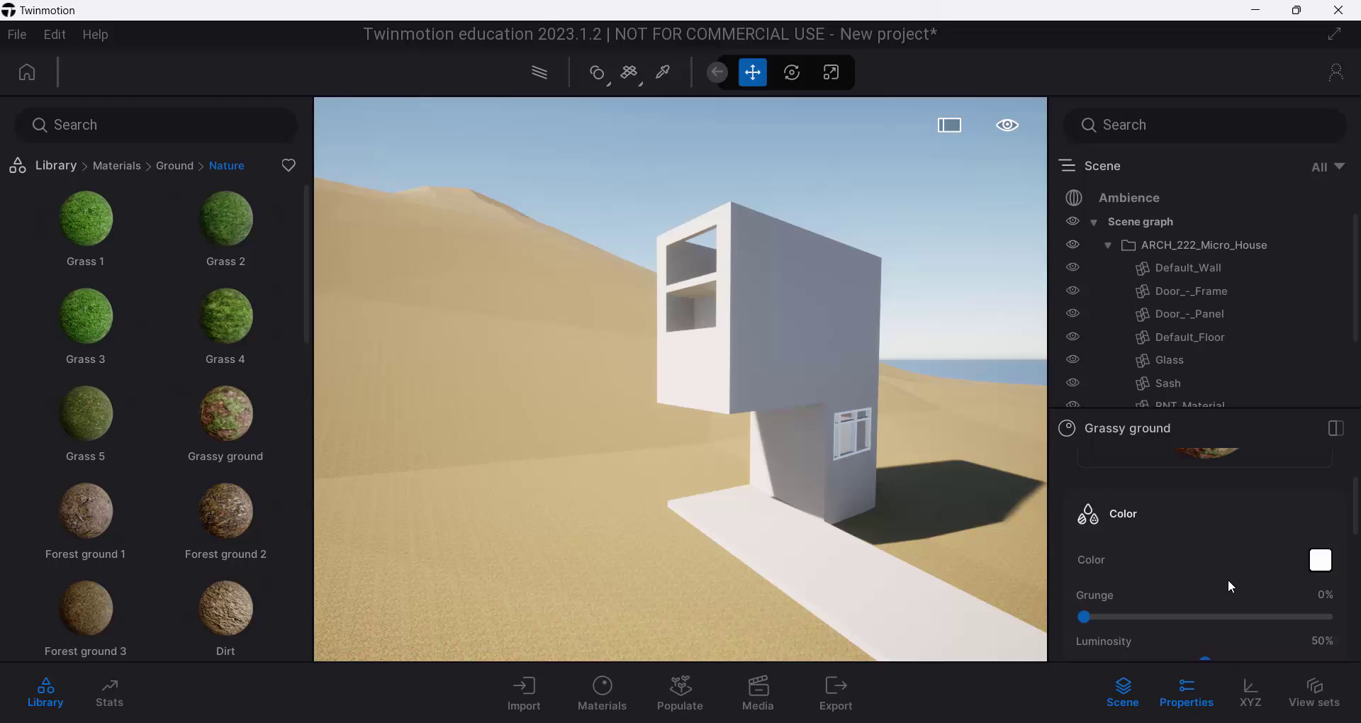
pyautogui.click(693, 604)
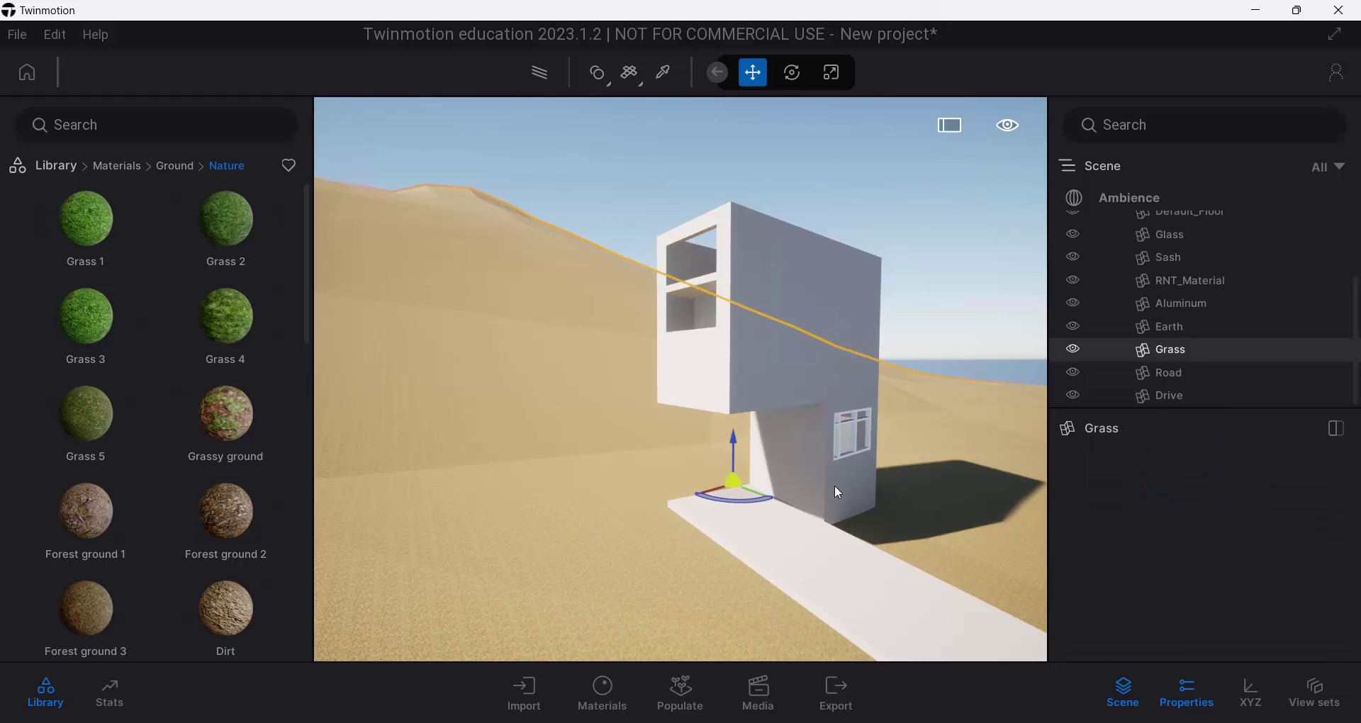
pyautogui.click(663, 72)
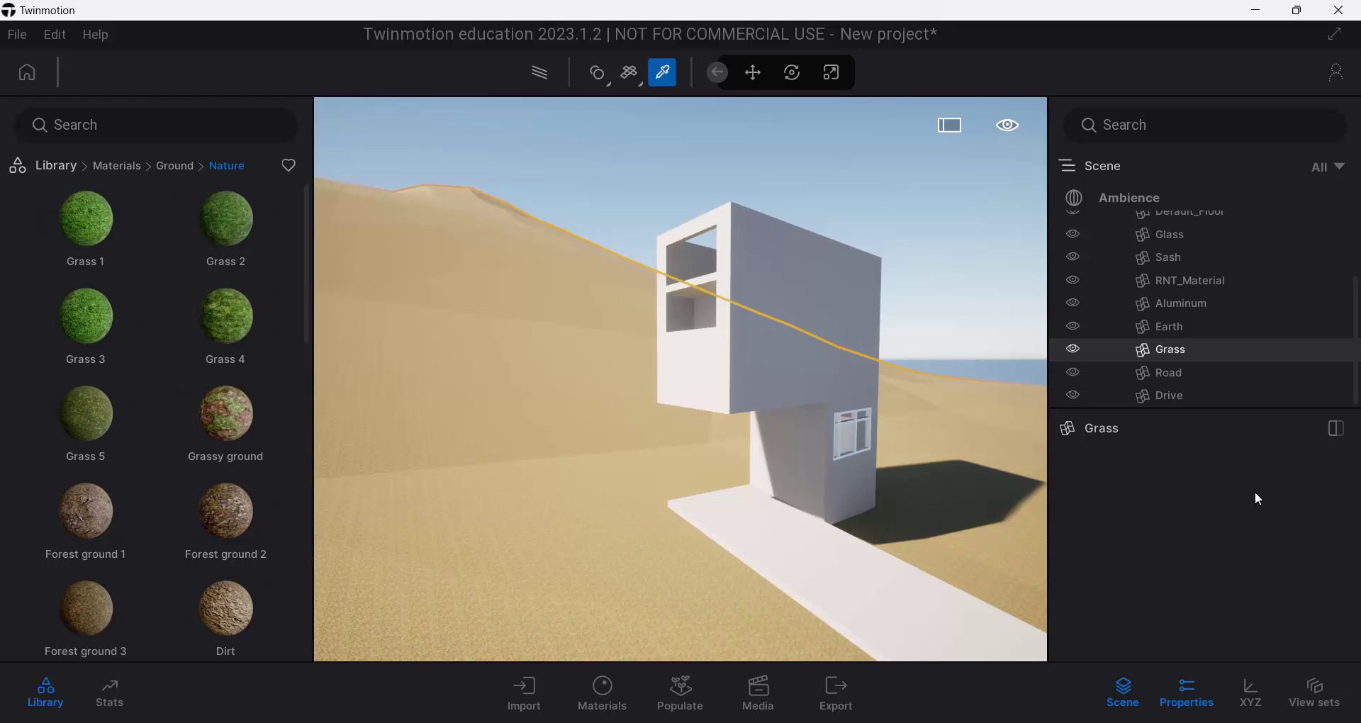
pyautogui.click(1017, 444)
pyautogui.click(602, 702)
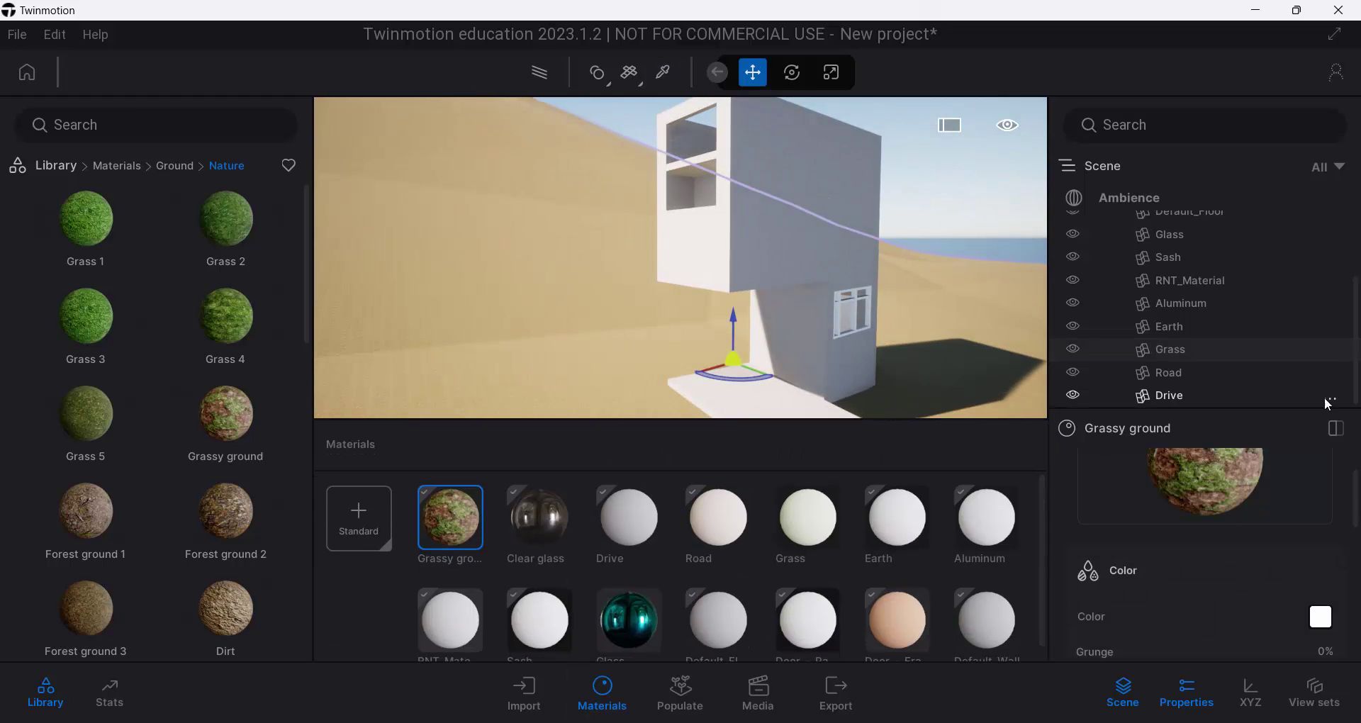
# Set the UV scale of the Grassy ground material to 1.79
pyautogui.scroll(-5, 1351, 496)
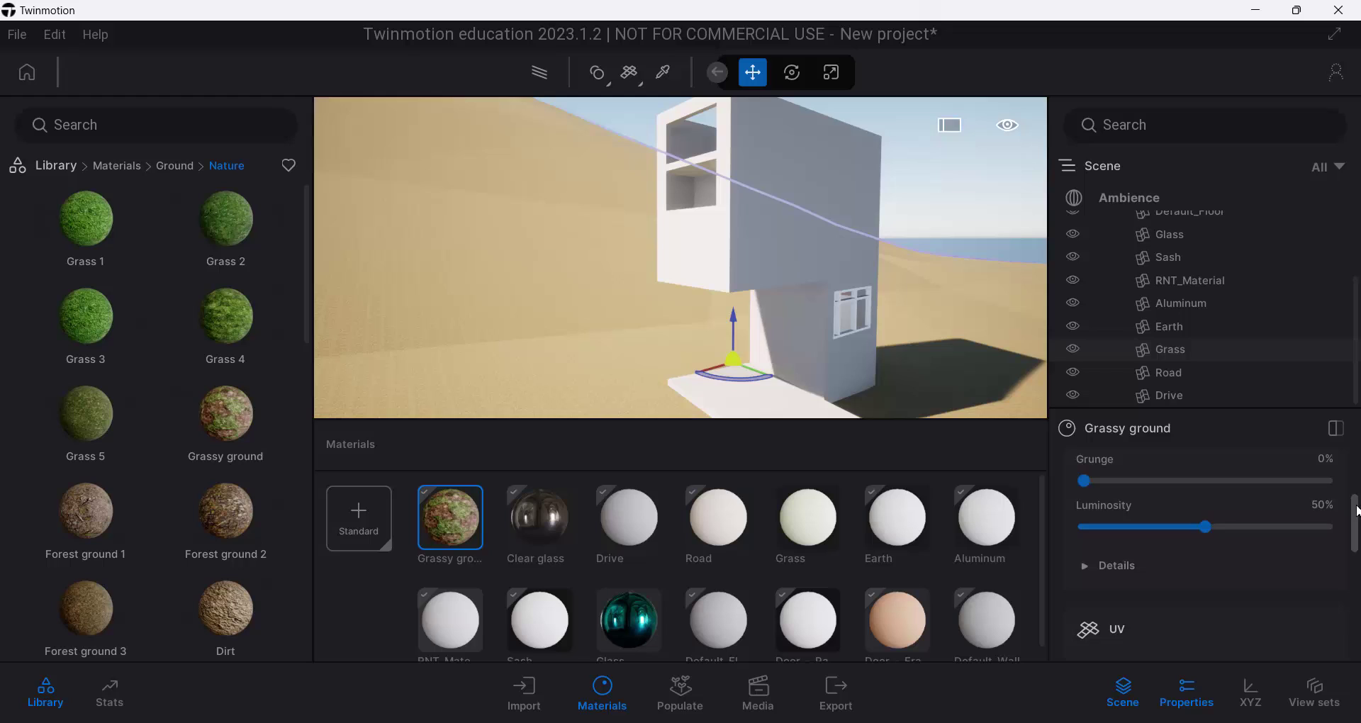
pyautogui.click(1083, 541)
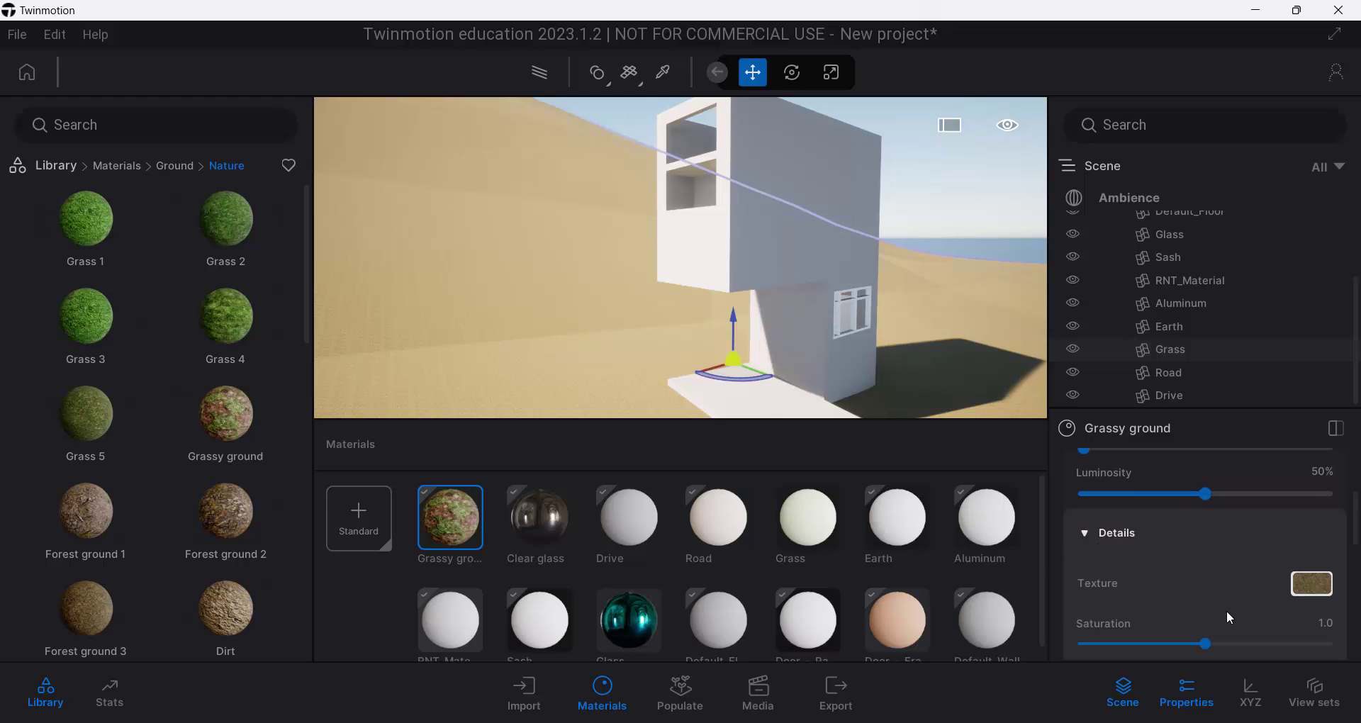
pyautogui.scroll(-2, 1304, 578)
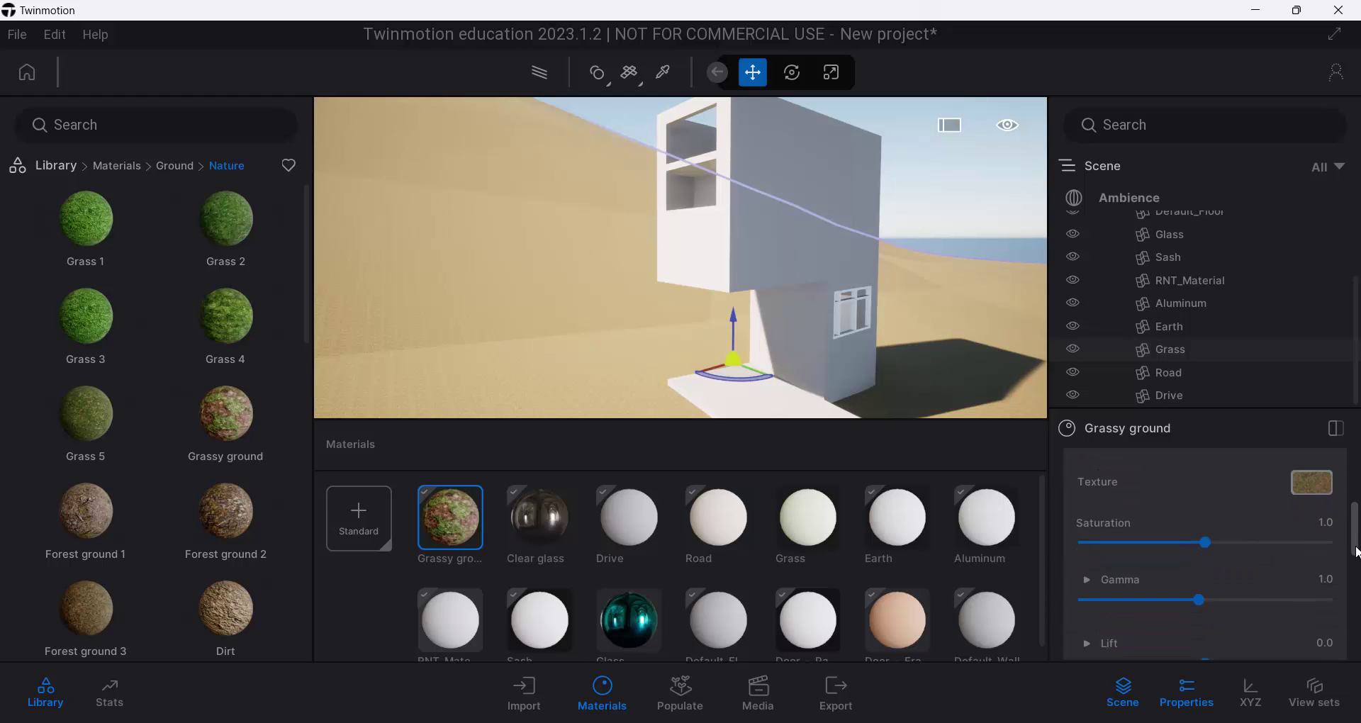
pyautogui.scroll(-5, 1282, 585)
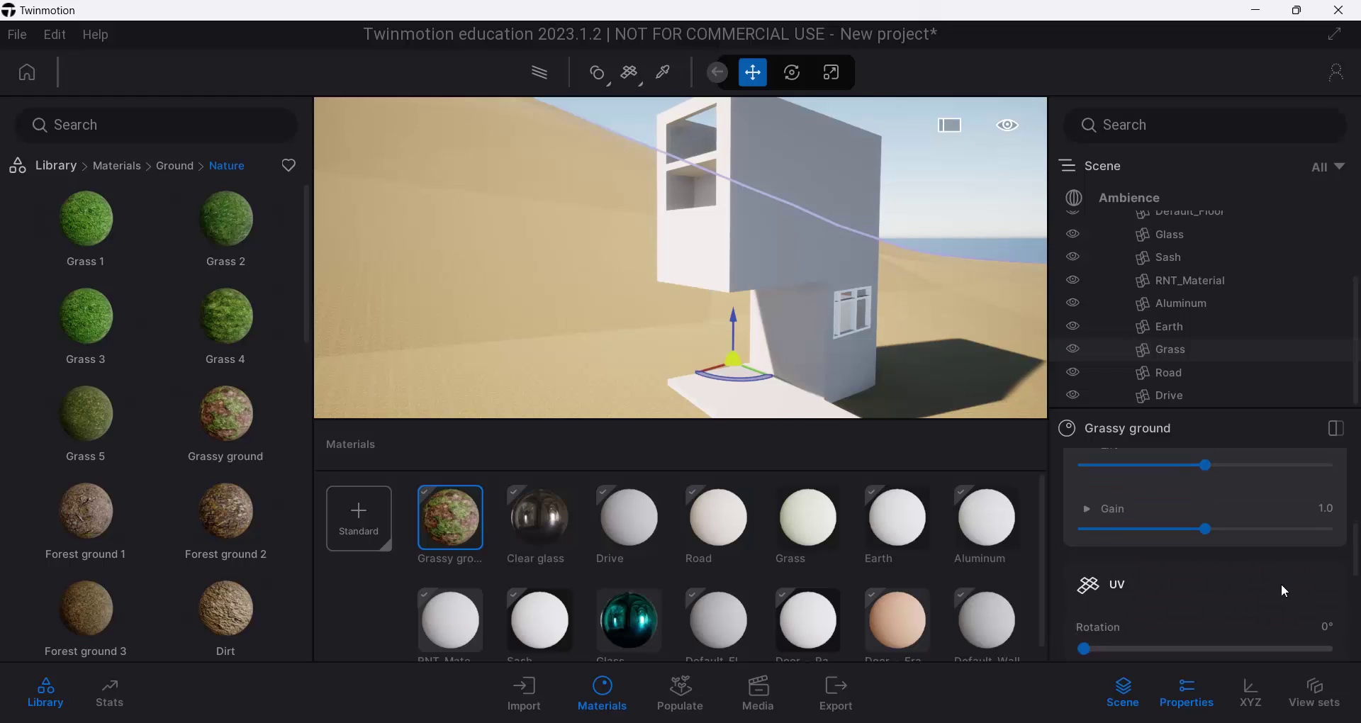
pyautogui.moveTo(1205, 638); pyautogui.dragTo(1216, 639)
# Examine the rescaled Grassy ground texture beside the driveway from close up, from farther away and at ground level
pyautogui.moveTo(541, 343); pyautogui.dragTo(751, 433, button='right')
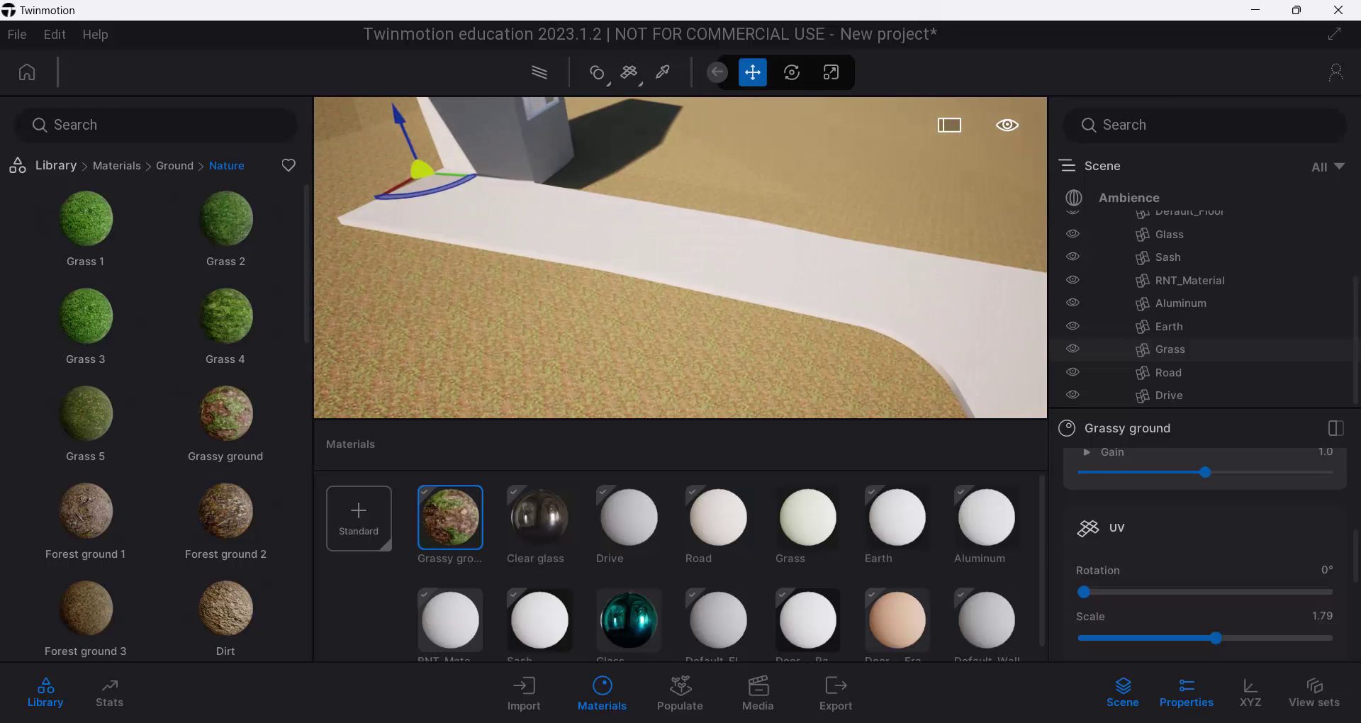
pyautogui.scroll(5, 539, 321)
pyautogui.moveTo(540, 321); pyautogui.dragTo(355, 320, button='right')
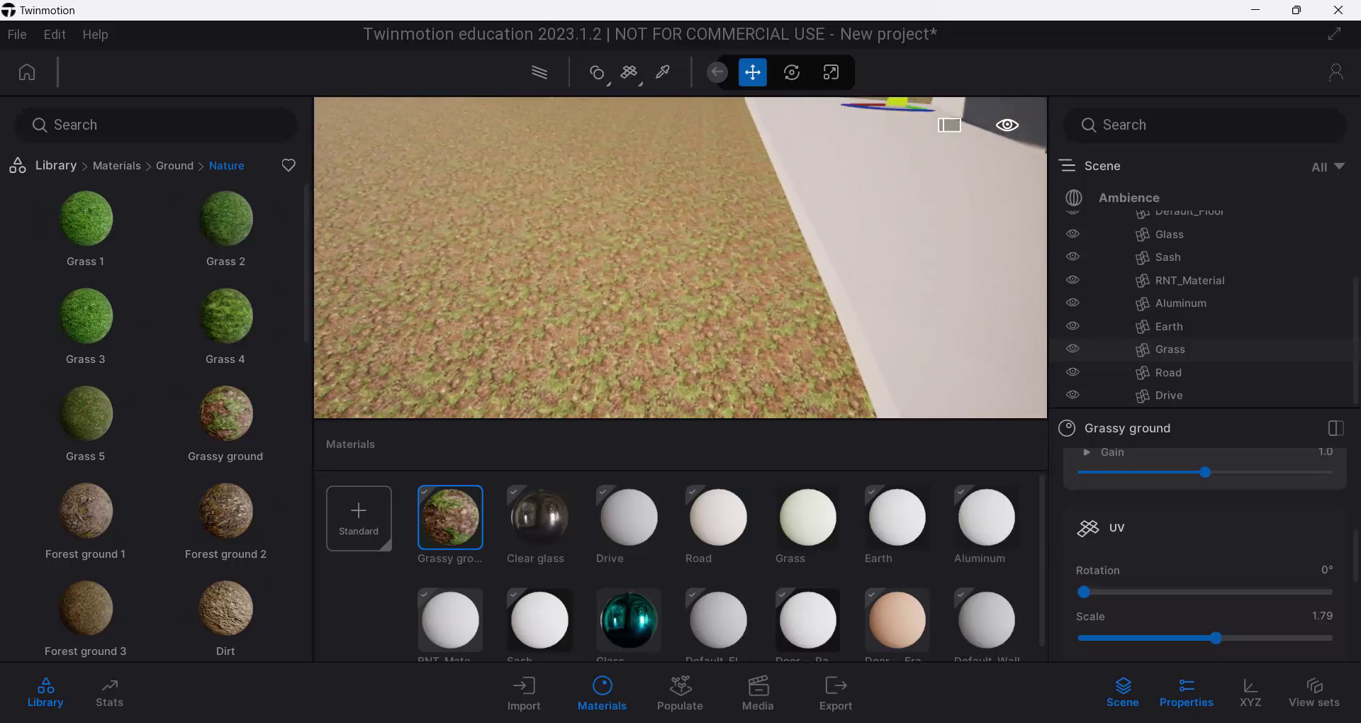
pyautogui.scroll(-8, 540, 320)
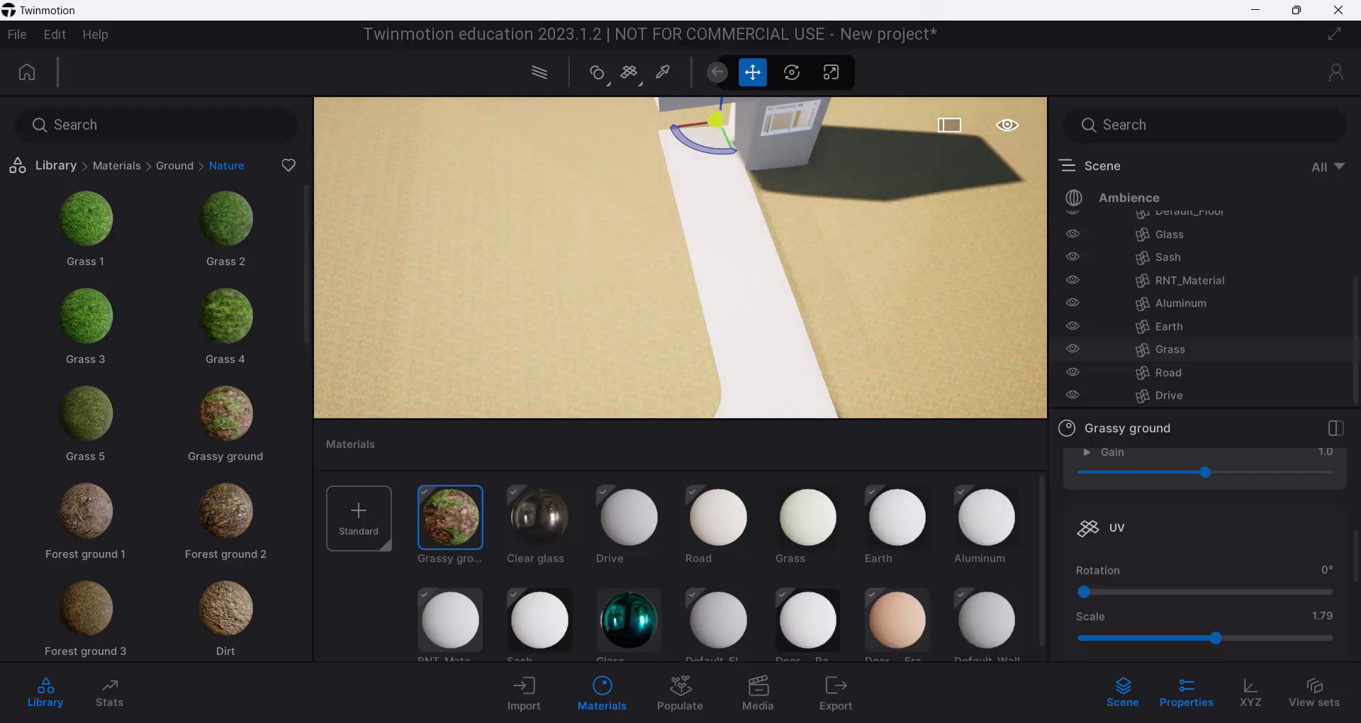
pyautogui.scroll(8, 540, 321)
pyautogui.moveTo(539, 321); pyautogui.dragTo(546, 241, button='right')
pyautogui.scroll(-5, 540, 256)
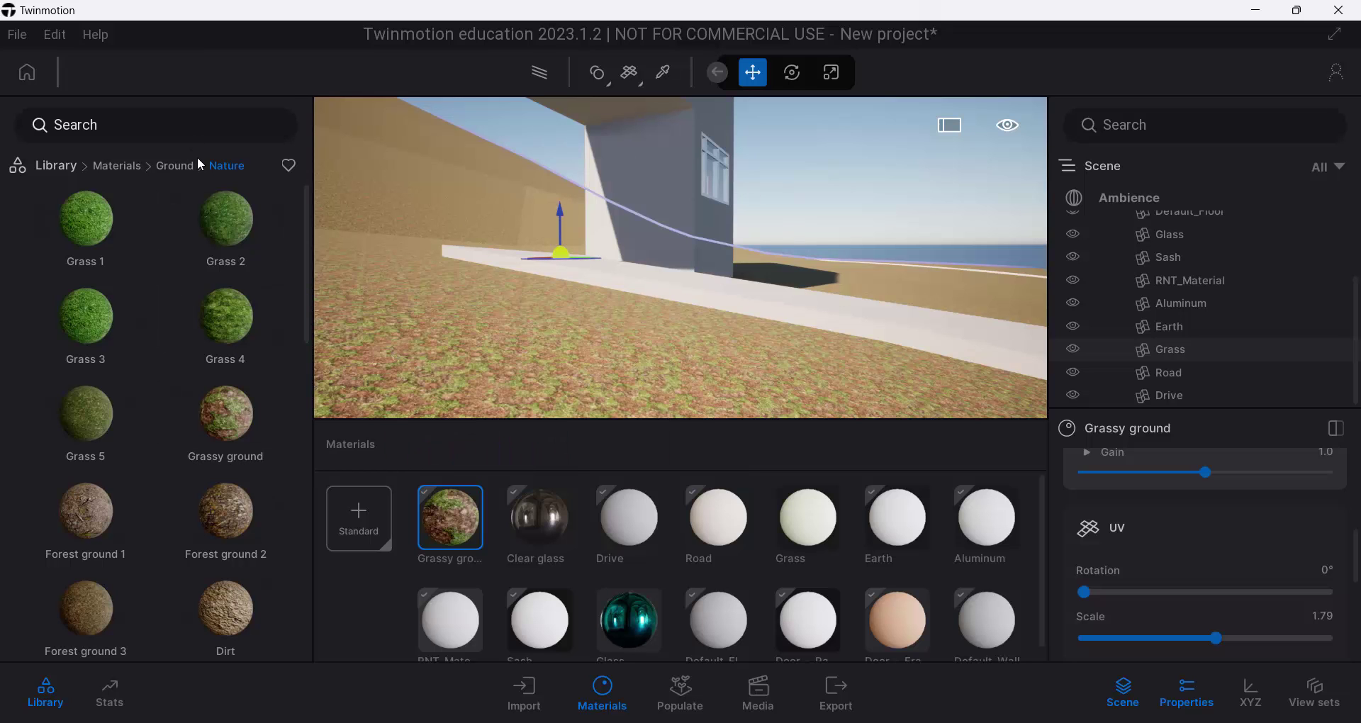
# Apply the man-made Concrete road 1 ground material to the driveway and the adjoining road
pyautogui.moveTo(439, 192); pyautogui.dragTo(490, 184, button='right')
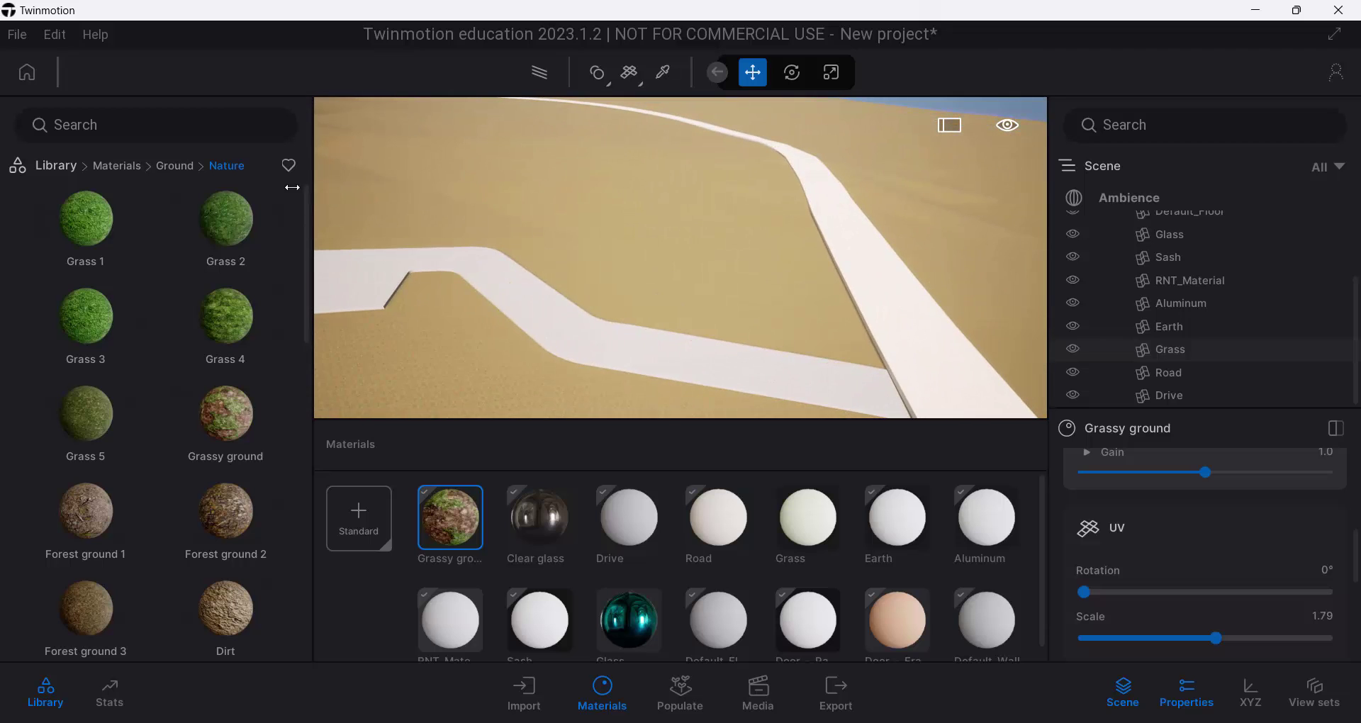
pyautogui.click(174, 165)
pyautogui.click(106, 250)
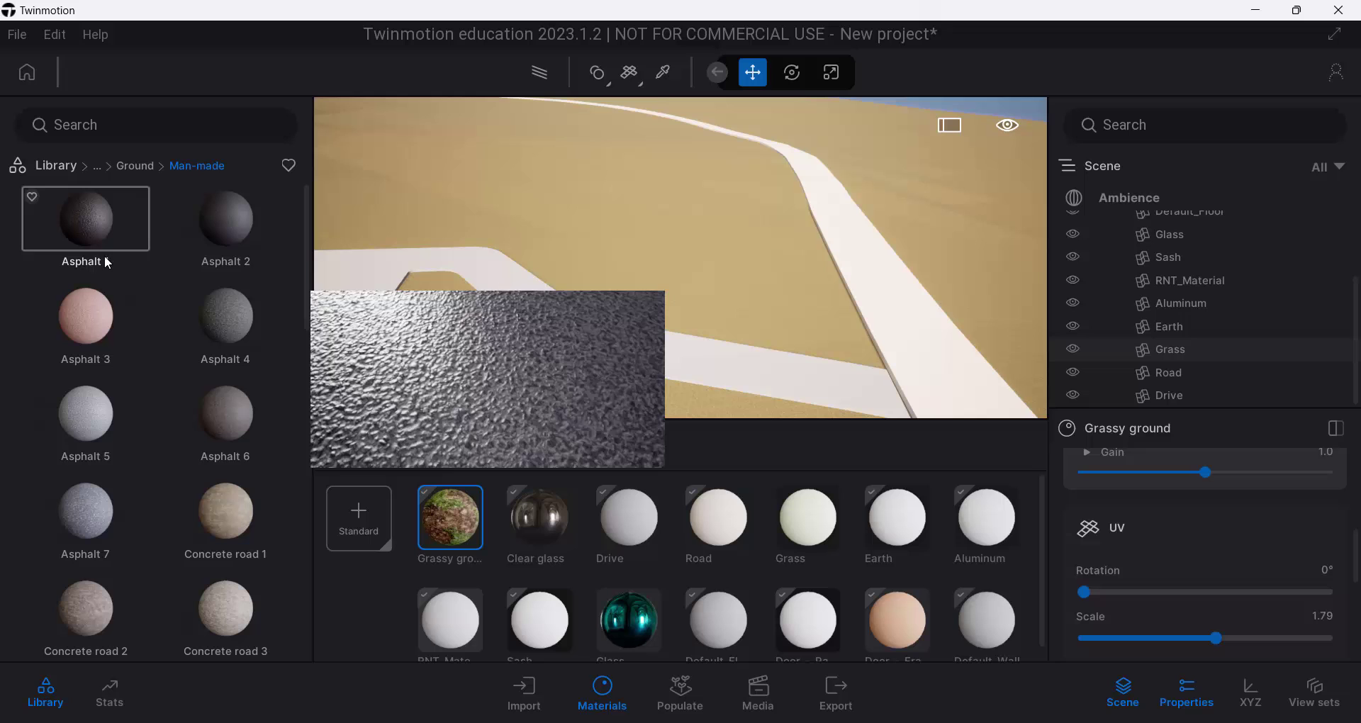
pyautogui.moveTo(247, 508); pyautogui.dragTo(717, 364)
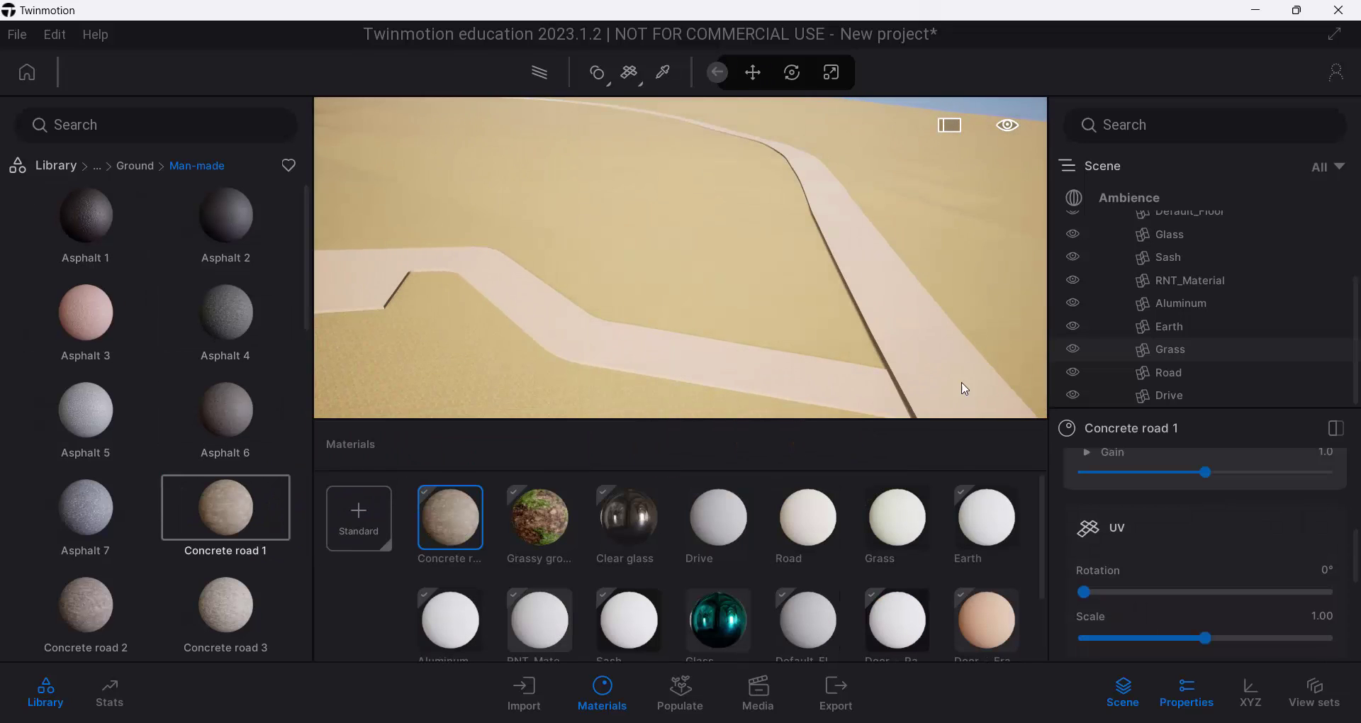
# Examine the house, terrain and concrete driveway from several viewpoints, ending on a distant view with nothing selected
pyautogui.moveTo(681, 284); pyautogui.dragTo(532, 290, button='right')
pyautogui.moveTo(773, 358); pyautogui.dragTo(854, 334, button='right')
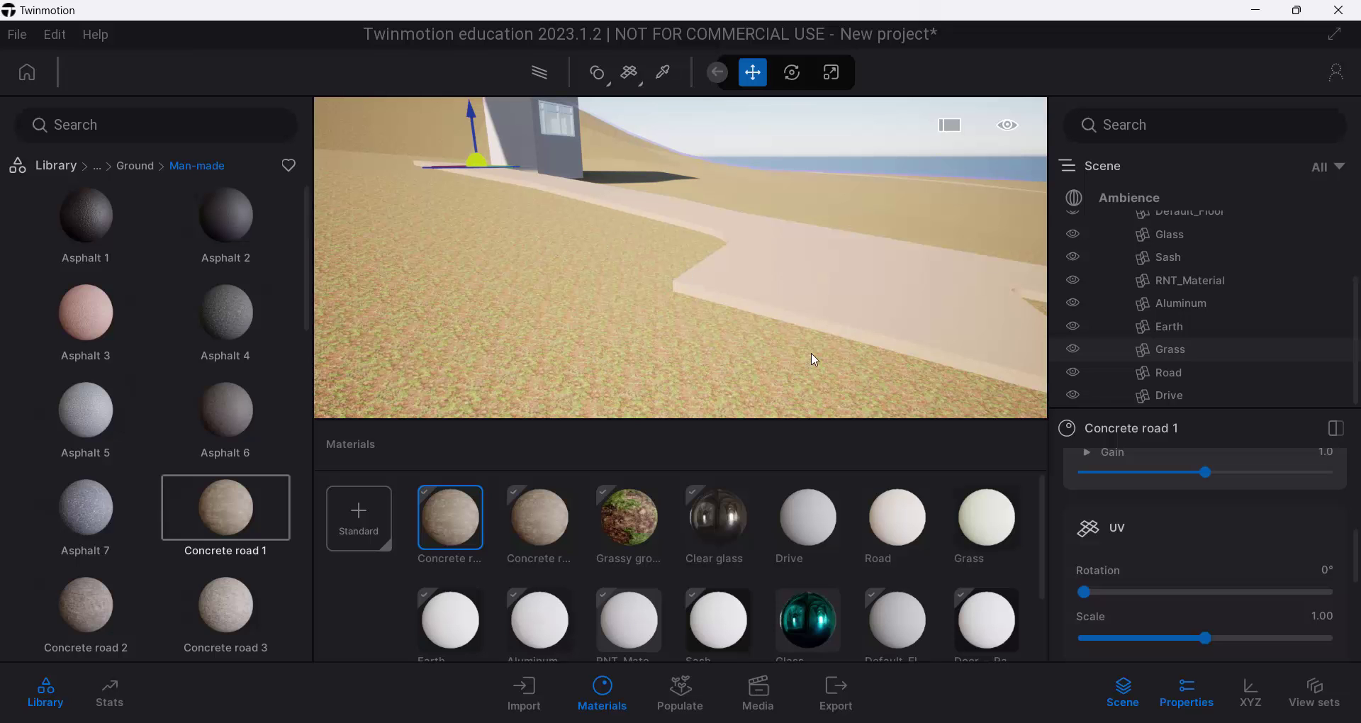
pyautogui.moveTo(814, 360); pyautogui.dragTo(765, 334, button='right')
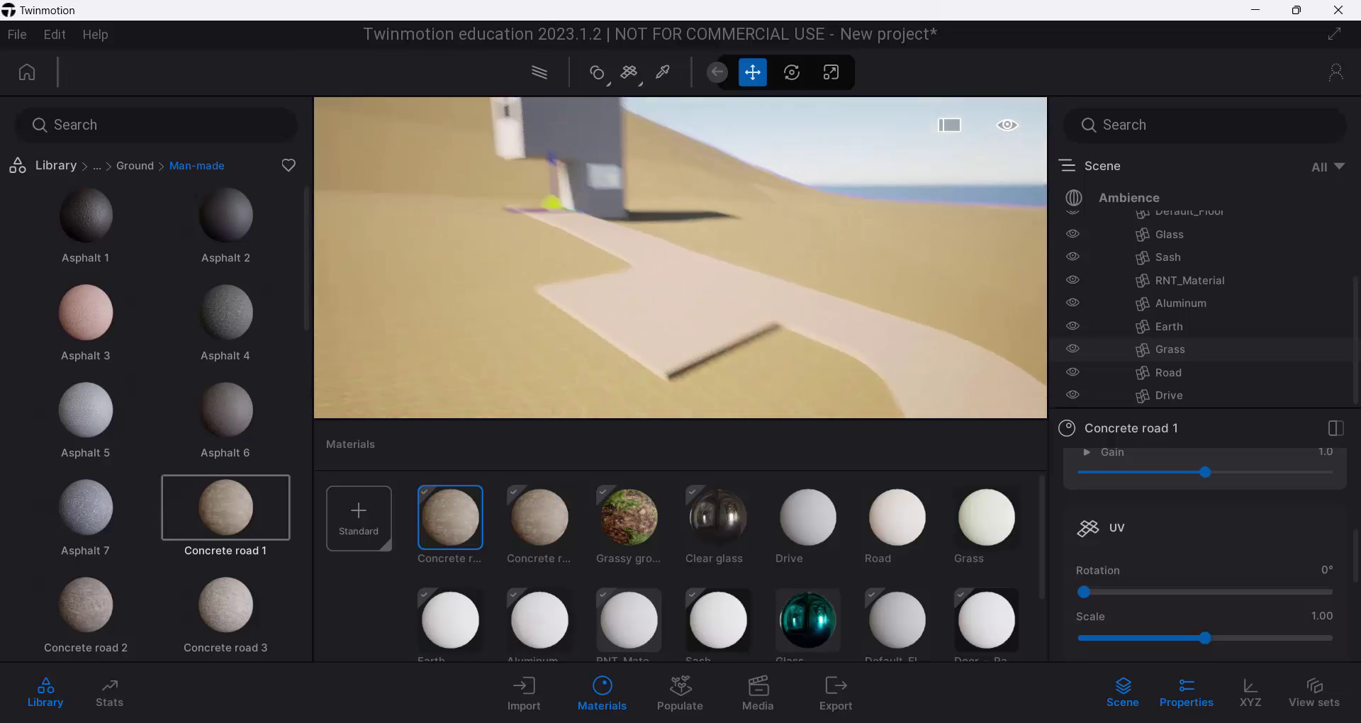
pyautogui.press('Down')
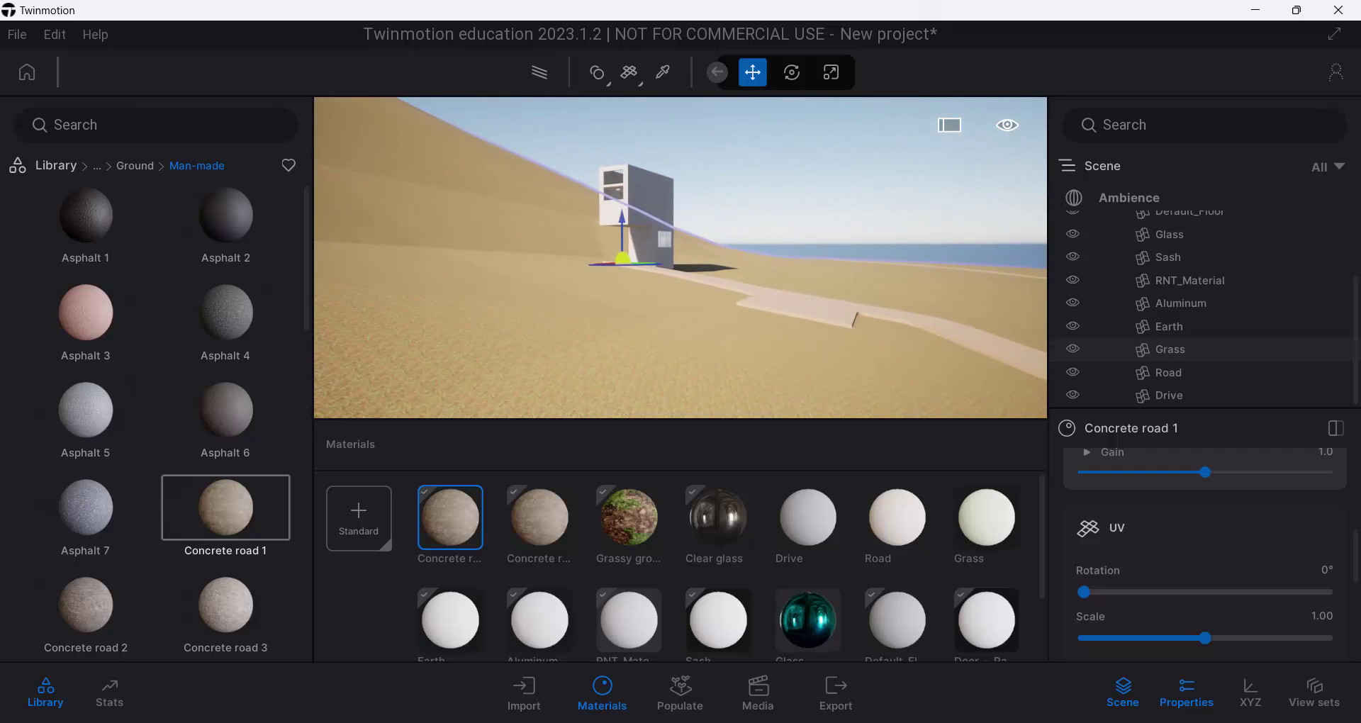
pyautogui.click(798, 155)
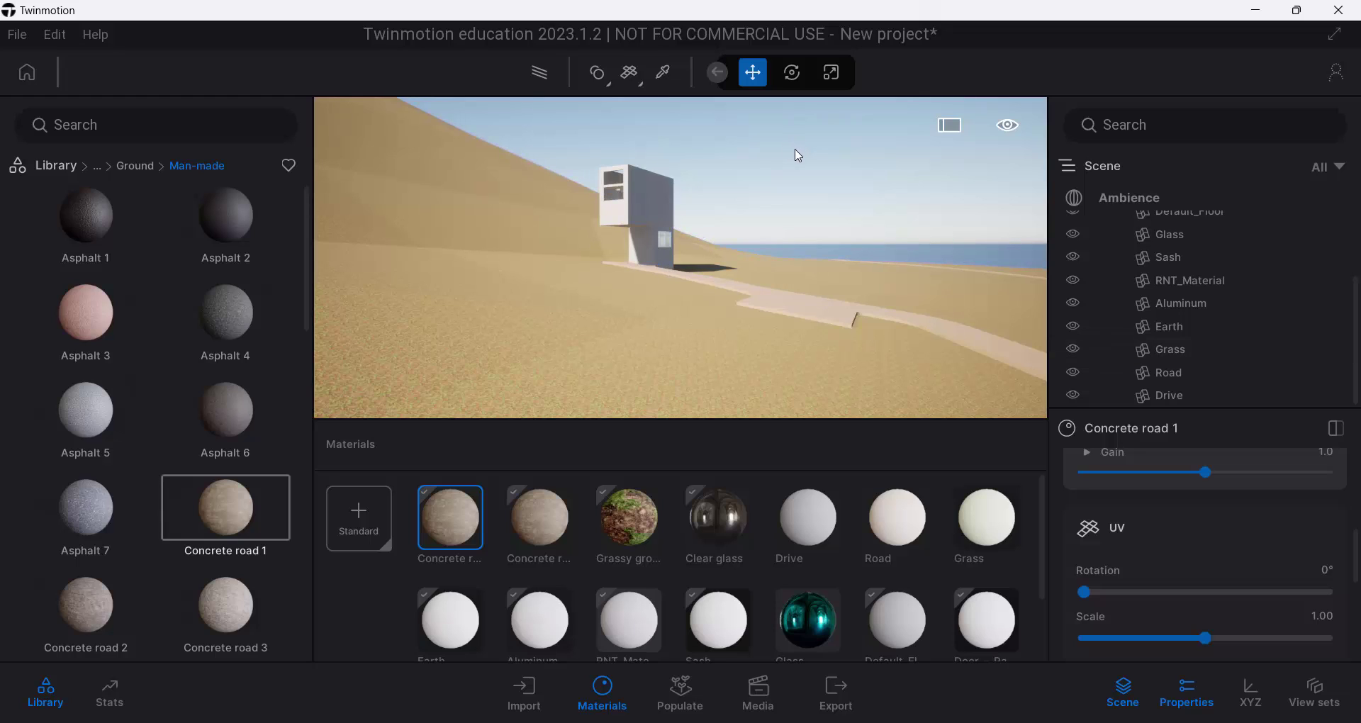